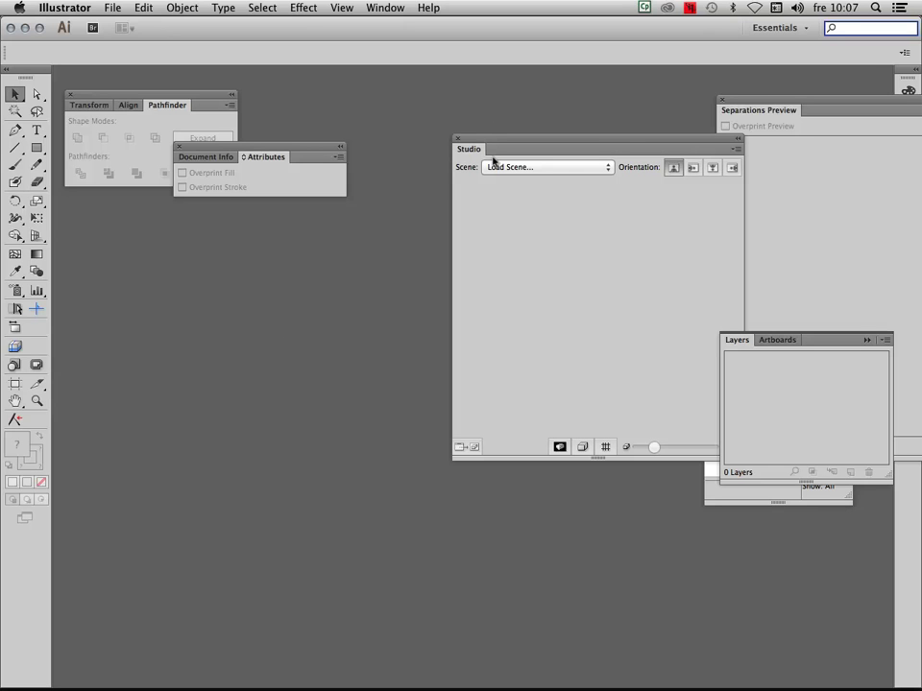
# Create a new A4 CMYK print document, close the Studio panel, and target Layer 1.
pyautogui.press('super+n')
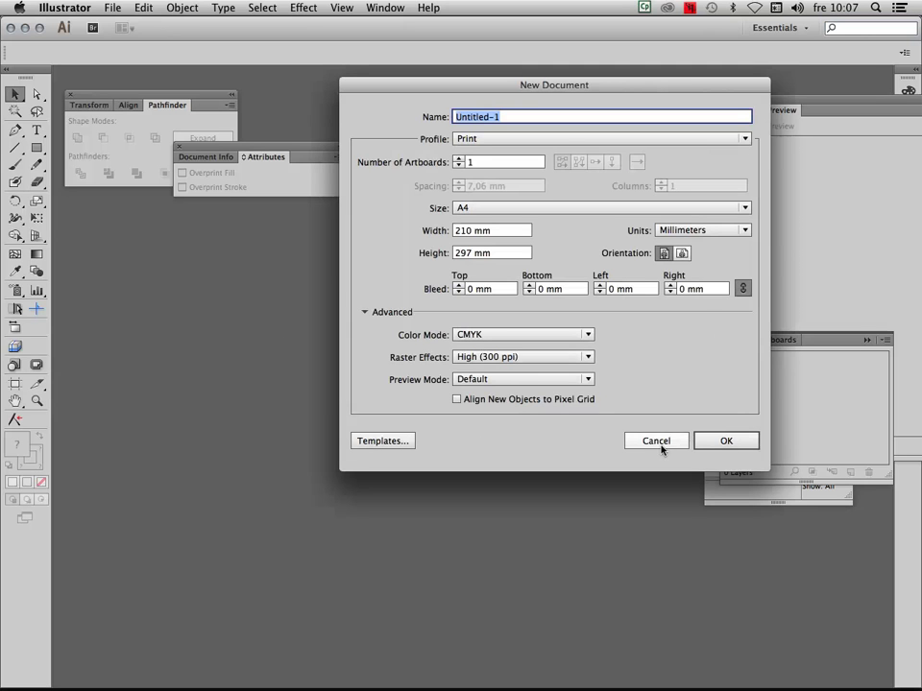
pyautogui.click(716, 441)
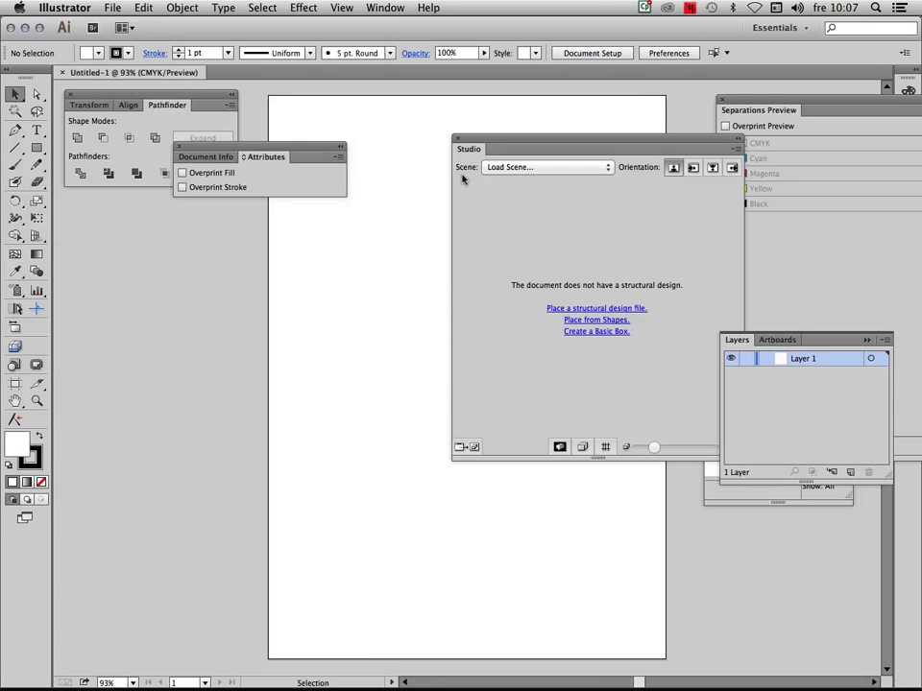
pyautogui.click(457, 139)
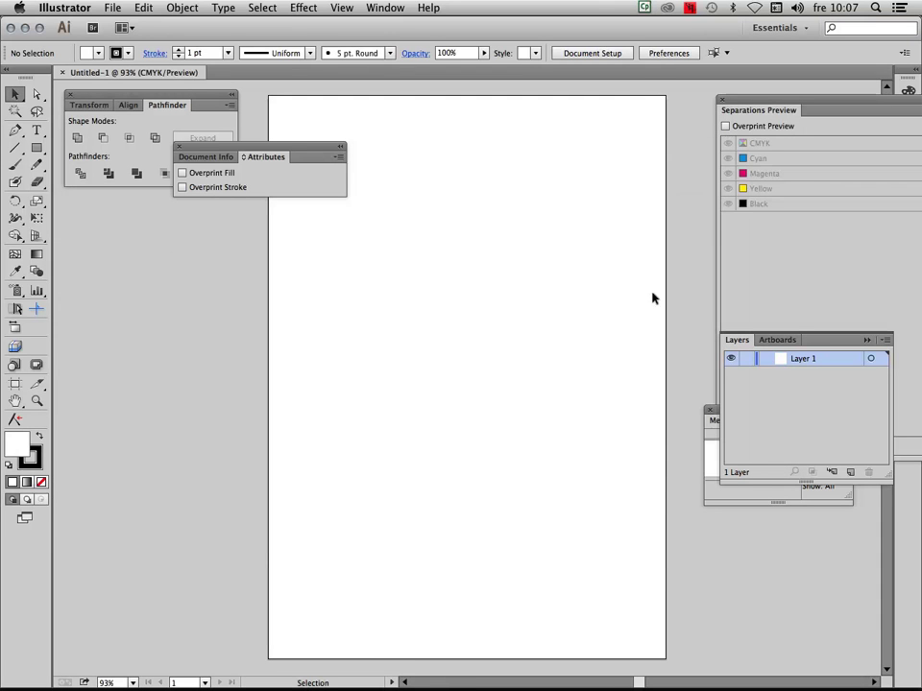
pyautogui.click(869, 359)
# Open and cancel Layer 1's options, then show the Appearance panel.
pyautogui.doubleClick(828, 359)
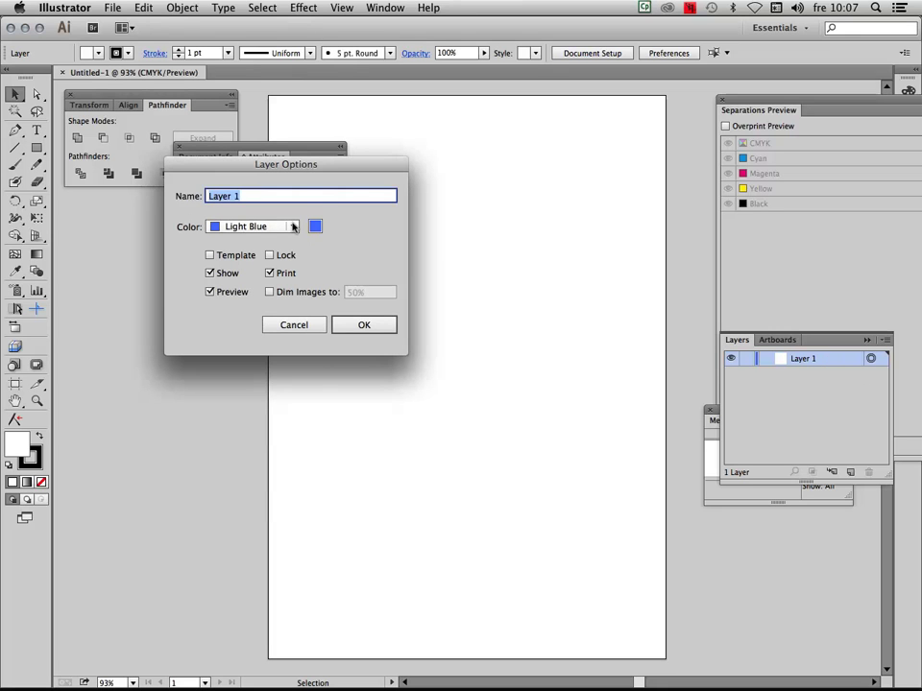
pyautogui.click(279, 324)
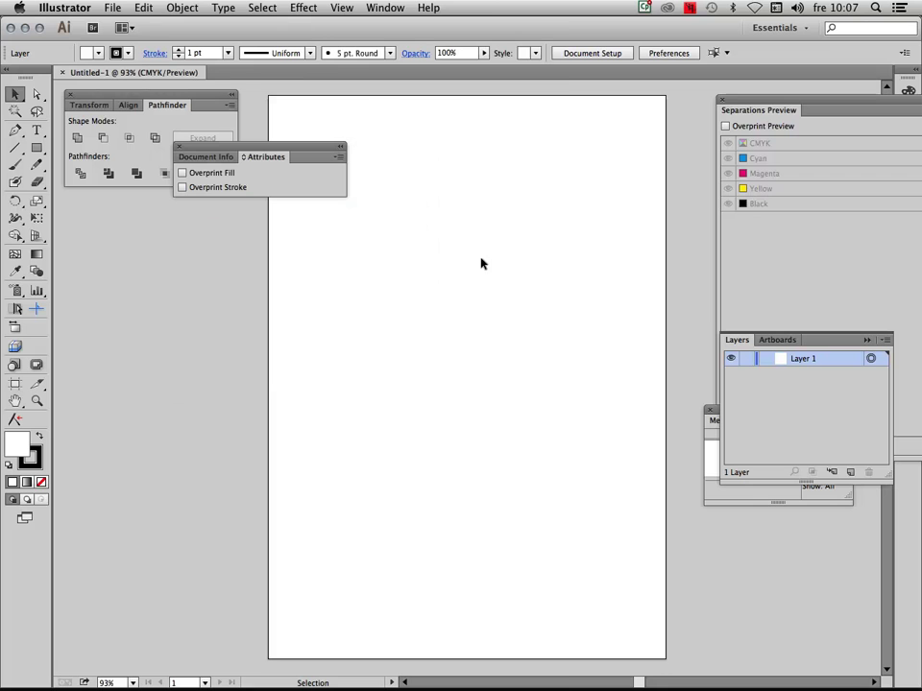
pyautogui.click(377, 7)
pyautogui.click(408, 198)
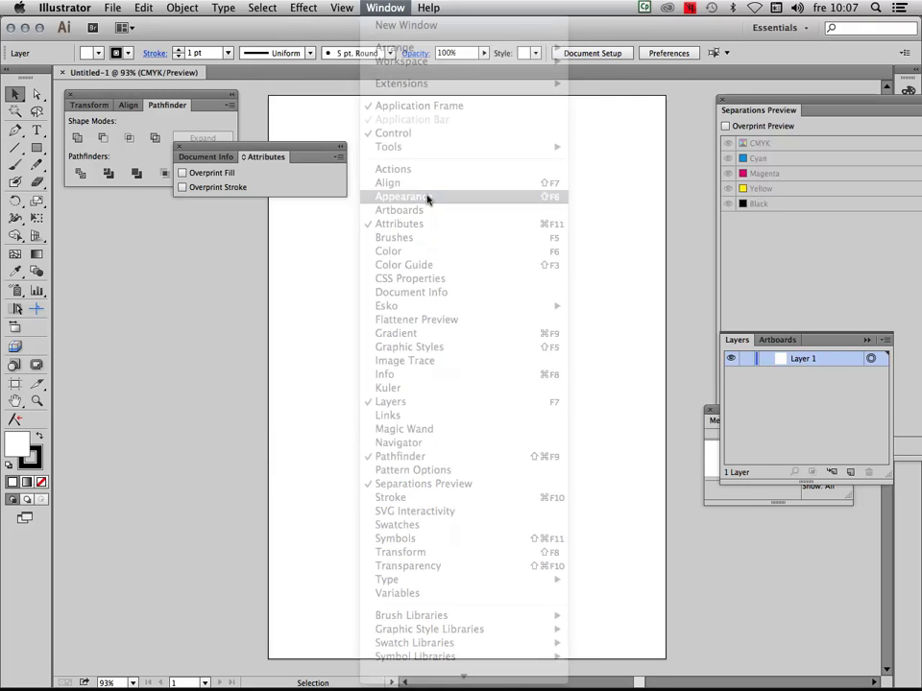
# Add a Color Halftone effect to the layer with an 8-pixel max radius.
pyautogui.click(769, 392)
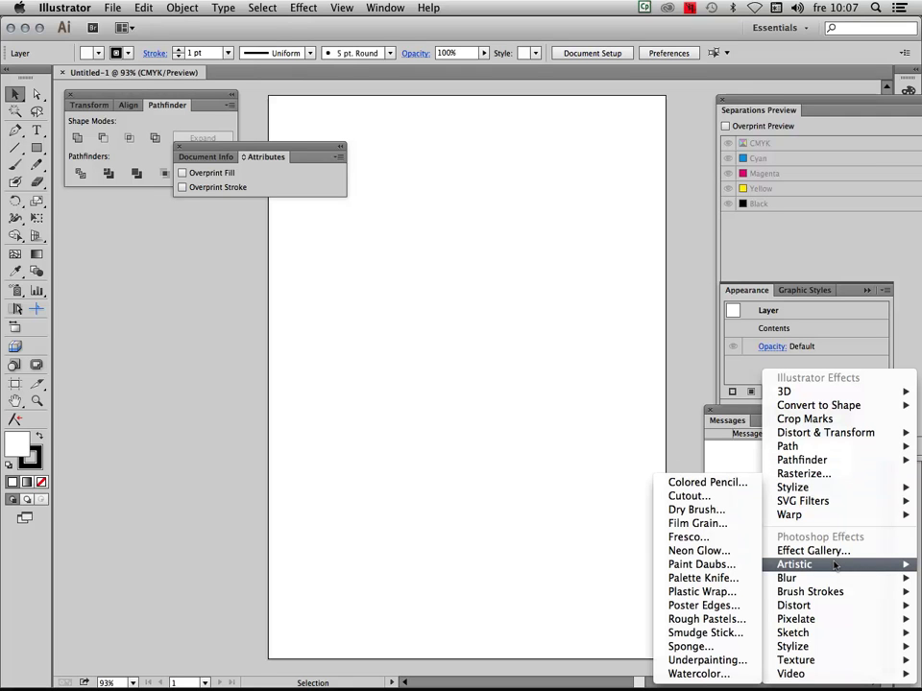
pyautogui.moveTo(796, 619)
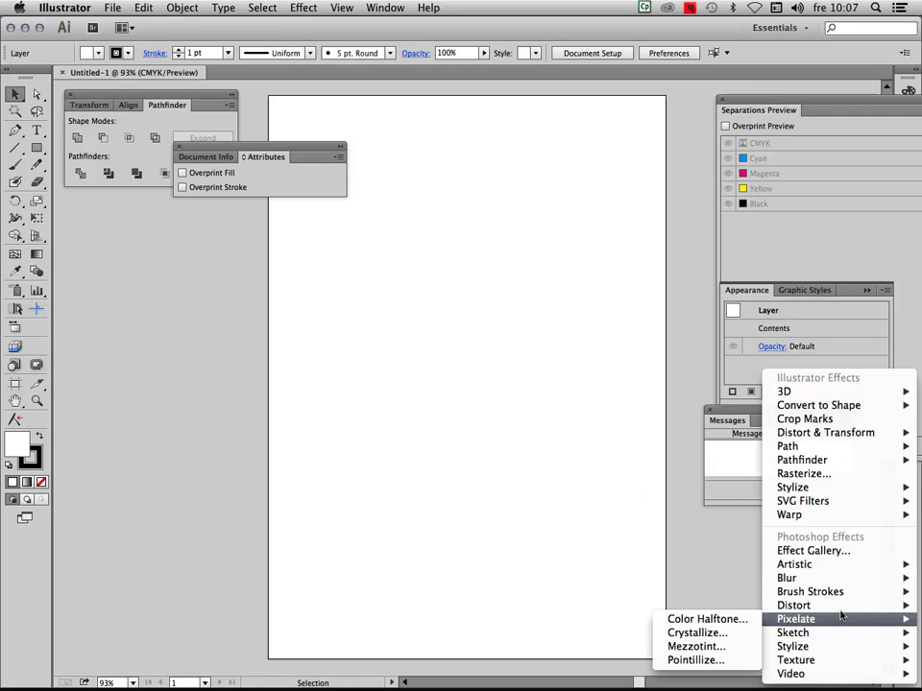
pyautogui.click(711, 618)
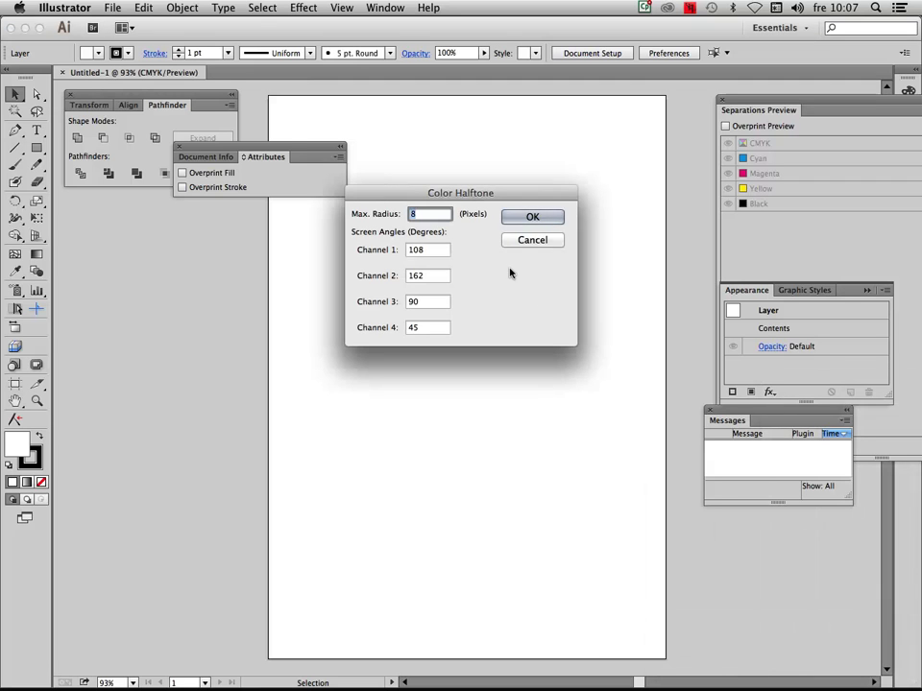
pyautogui.click(525, 217)
# Apply the Color Halftone effect, draw a rectangle near the page's top centre, and zoom into its corner.
pyautogui.click(525, 215)
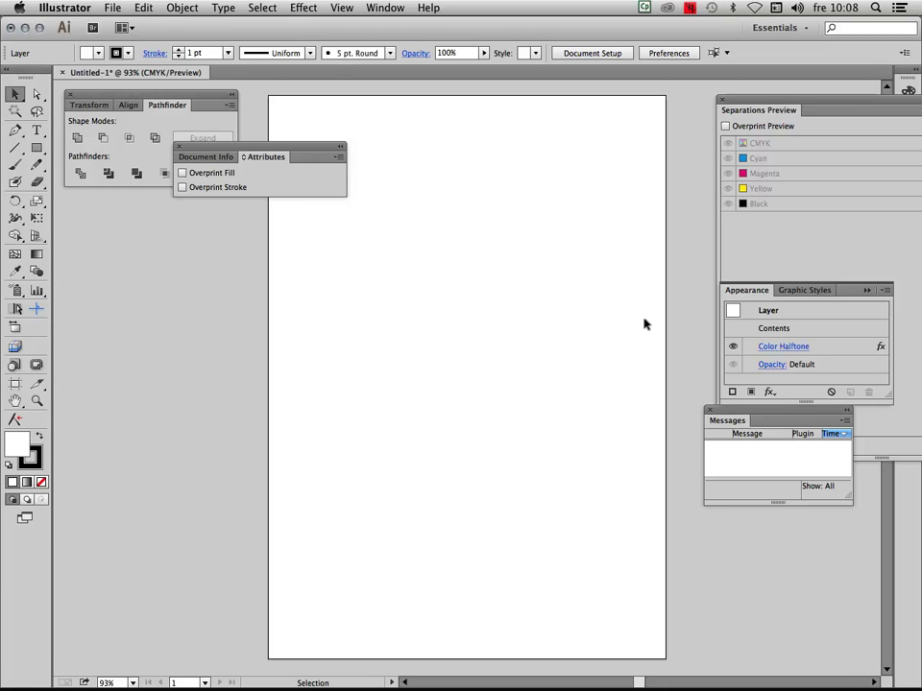
pyautogui.press('m')
pyautogui.moveTo(440, 180); pyautogui.dragTo(549, 270)
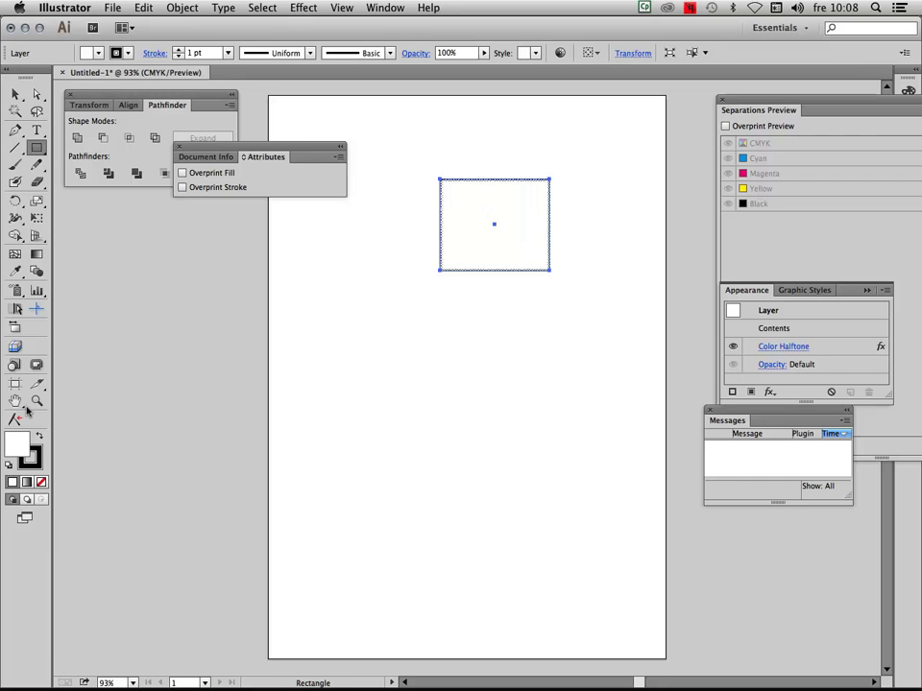
pyautogui.click(36, 401)
pyautogui.moveTo(422, 158); pyautogui.dragTo(479, 230)
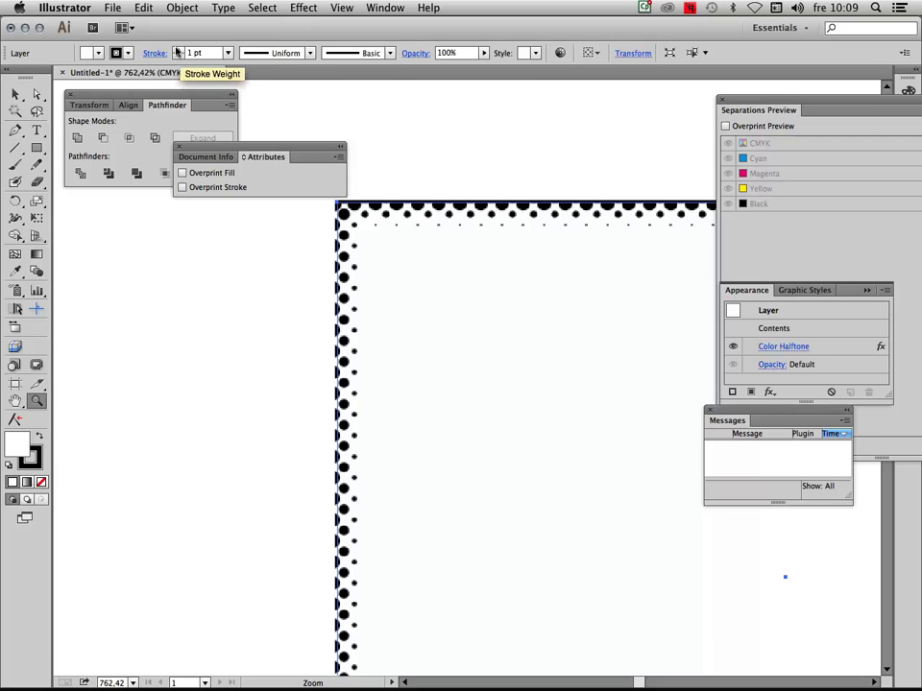
# Increase the rectangle's stroke weight step by step up to 7 pt.
pyautogui.click(178, 49)
pyautogui.click(177, 49)
pyautogui.click(178, 49)
pyautogui.click(177, 49)
pyautogui.click(178, 49)
pyautogui.click(226, 52)
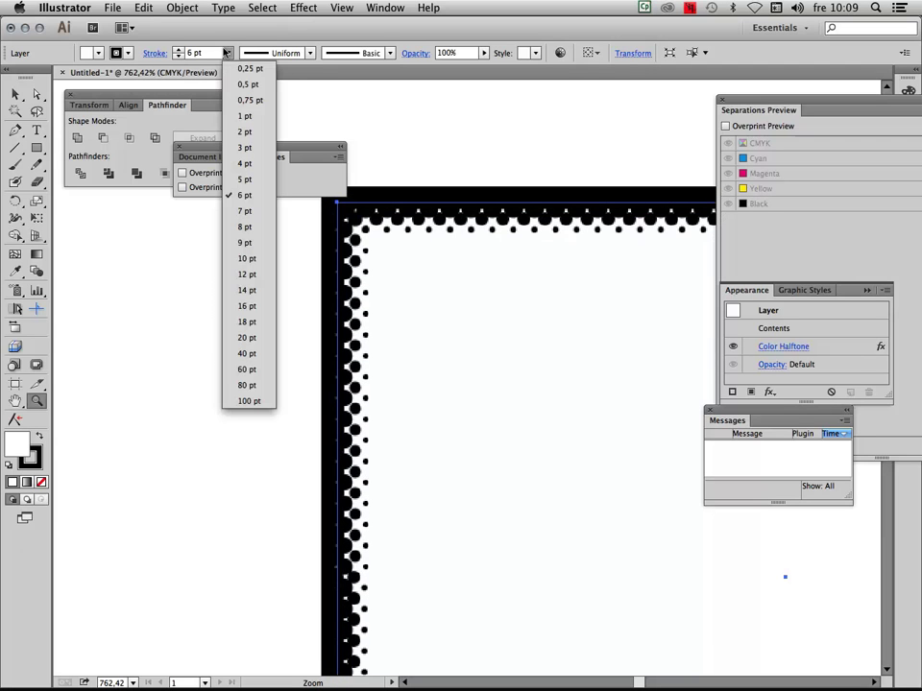
pyautogui.click(177, 49)
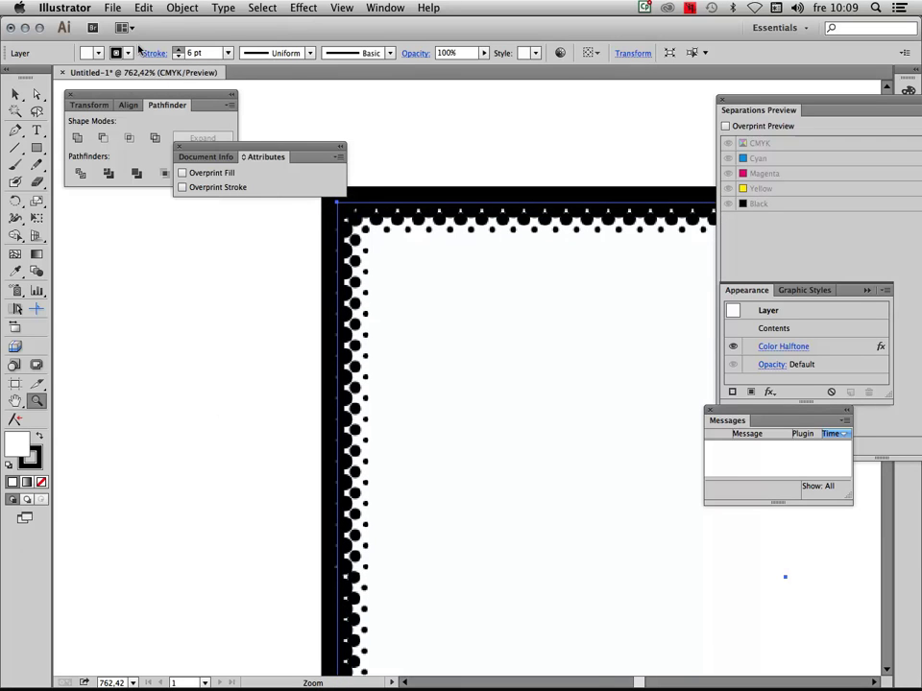
# Set the rectangle's stroke to None, after briefly trying cyan.
pyautogui.click(128, 52)
pyautogui.click(9, 77)
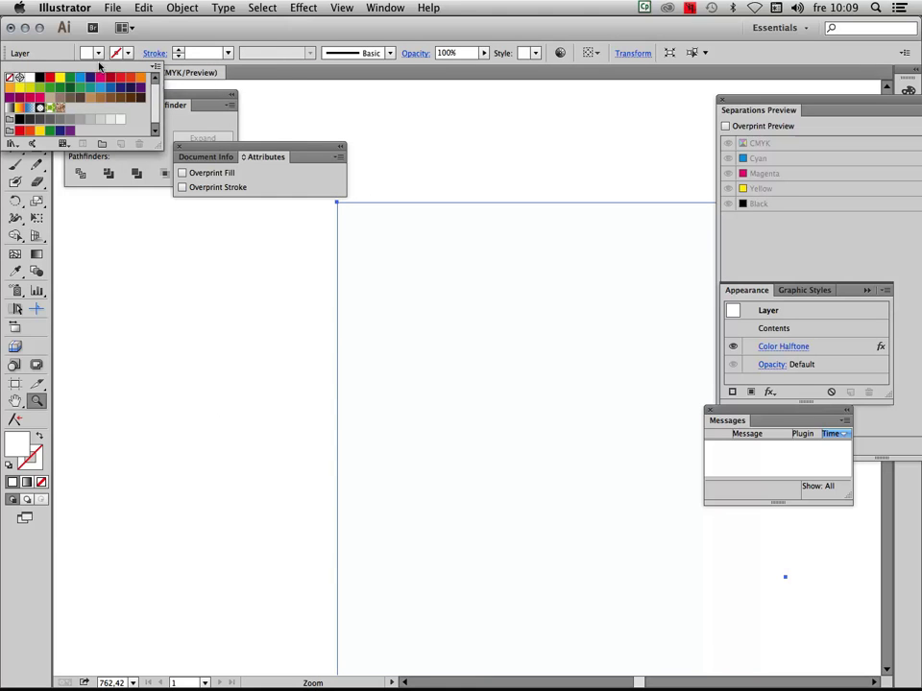
pyautogui.click(78, 79)
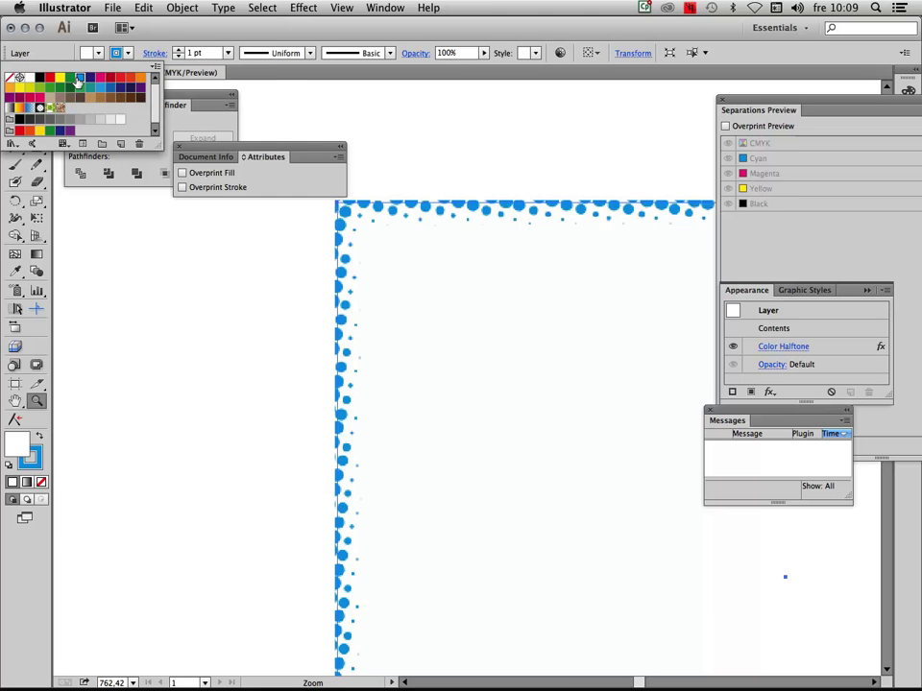
pyautogui.click(124, 53)
pyautogui.click(125, 53)
pyautogui.click(9, 77)
# Fill the rectangle with yellow, then orange C=0 M=50 Y=100 K=0.
pyautogui.click(91, 53)
pyautogui.click(40, 88)
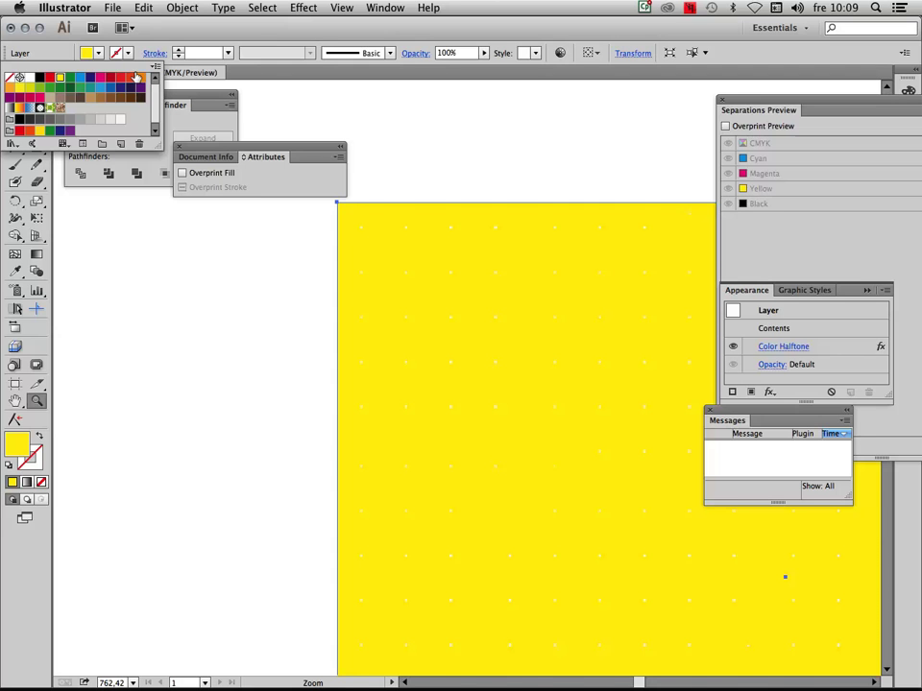
pyautogui.click(137, 76)
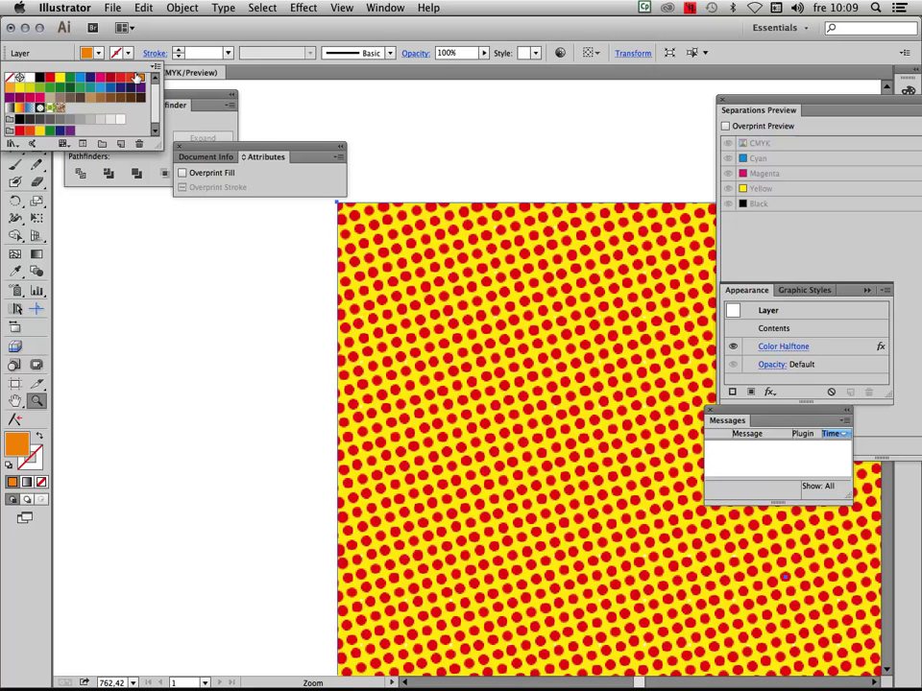
# Turn on Overprint Preview in Separations Preview and toggle the Magenta and Yellow plates.
pyautogui.click(725, 126)
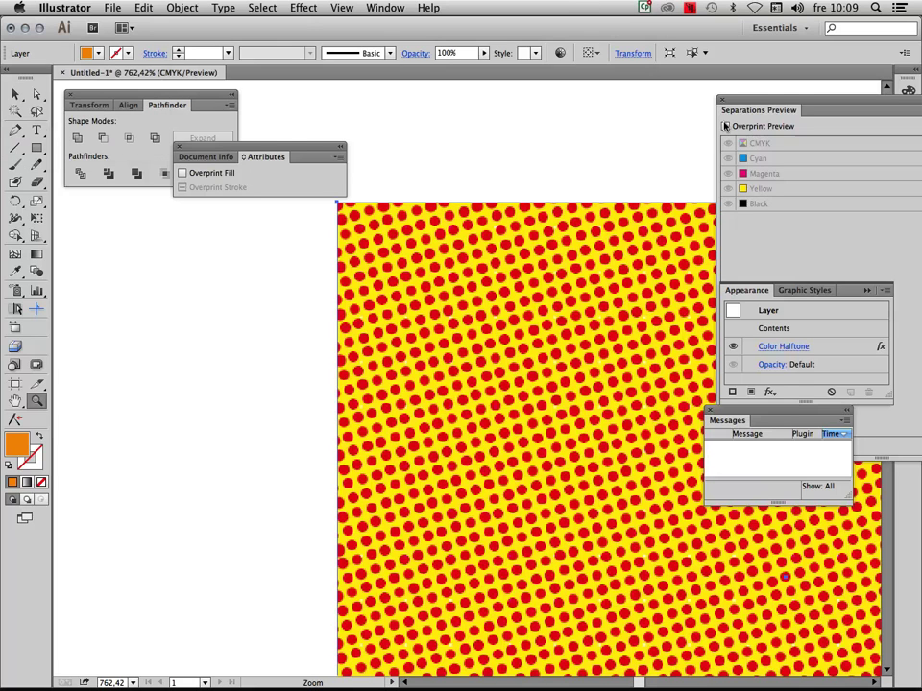
pyautogui.click(725, 126)
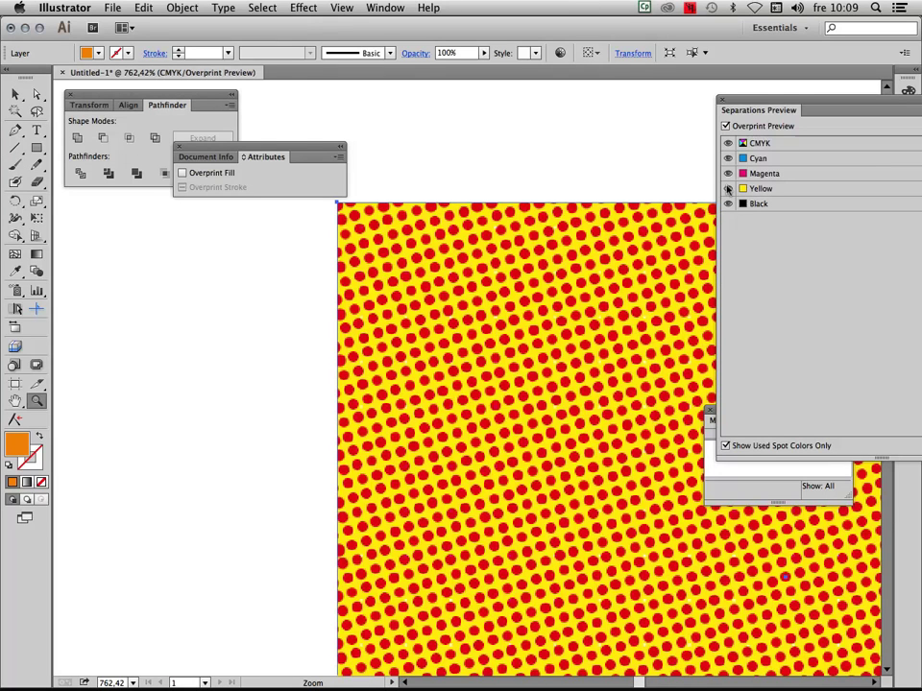
pyautogui.click(727, 173)
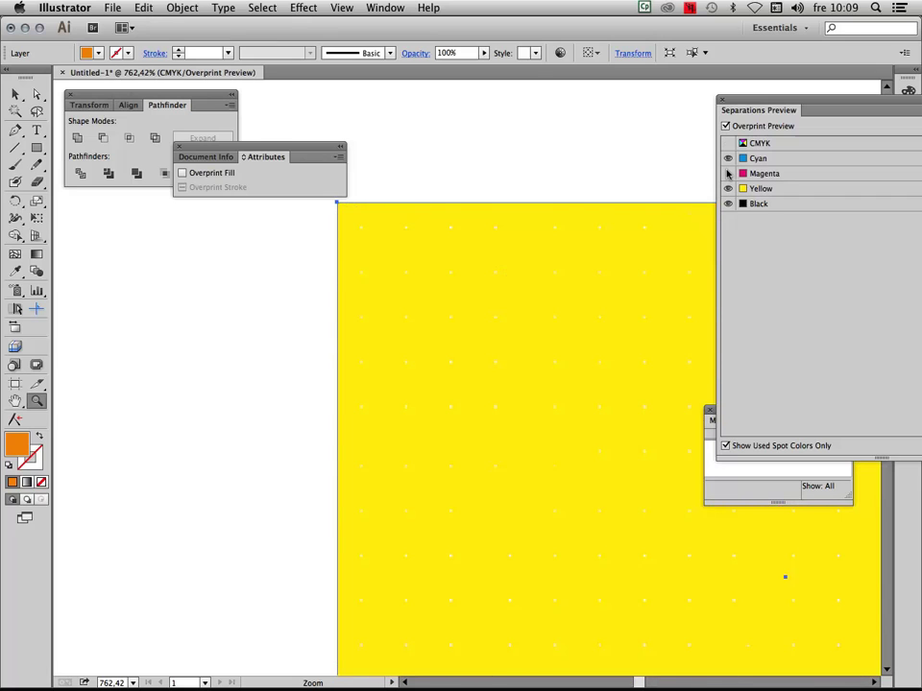
pyautogui.click(727, 173)
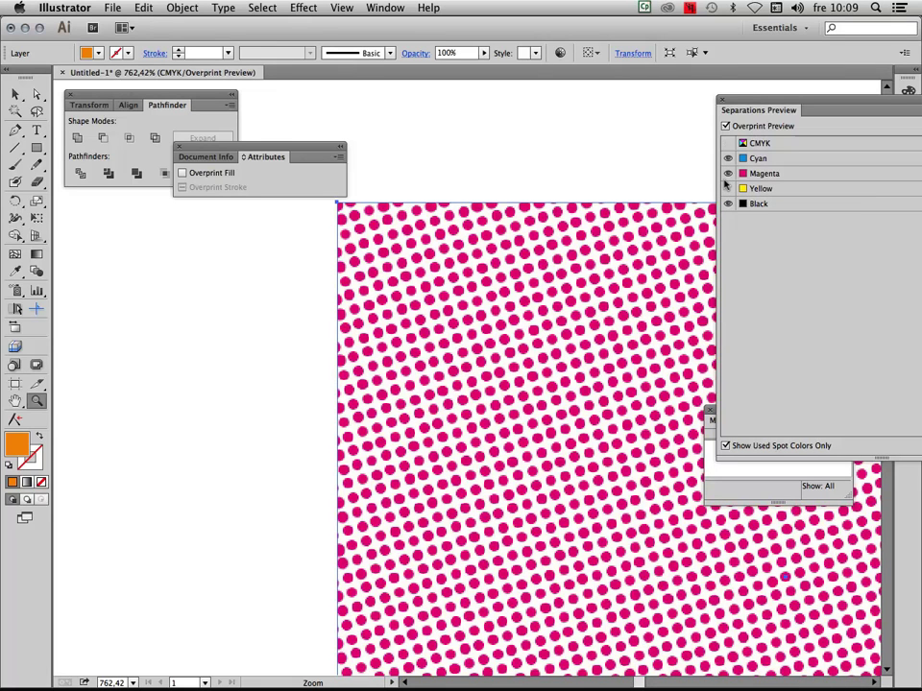
pyautogui.click(727, 188)
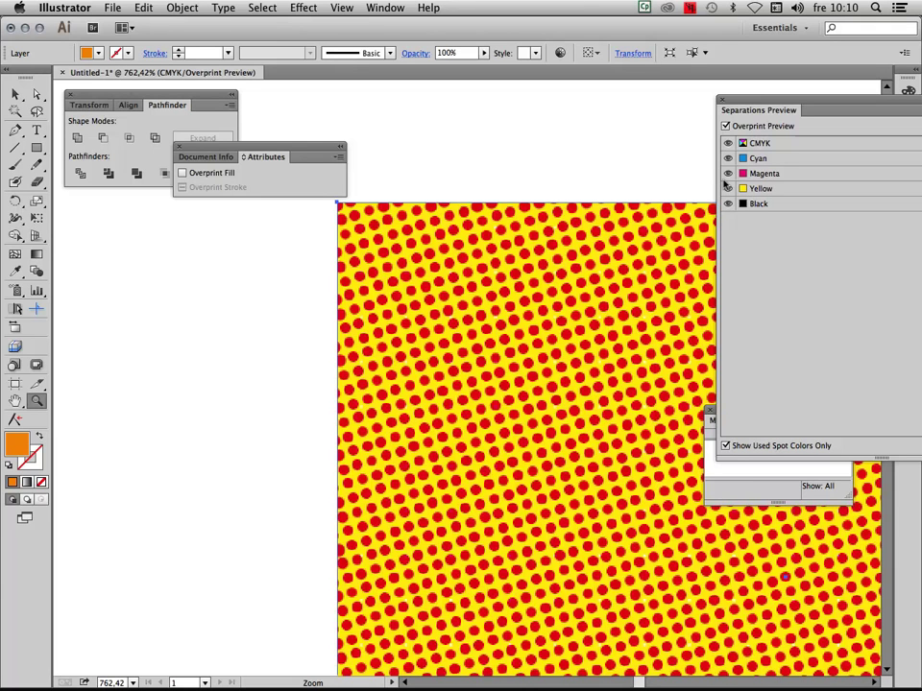
# Delete the halftone rectangle and fit the whole artboard in the window.
pyautogui.press('Delete')
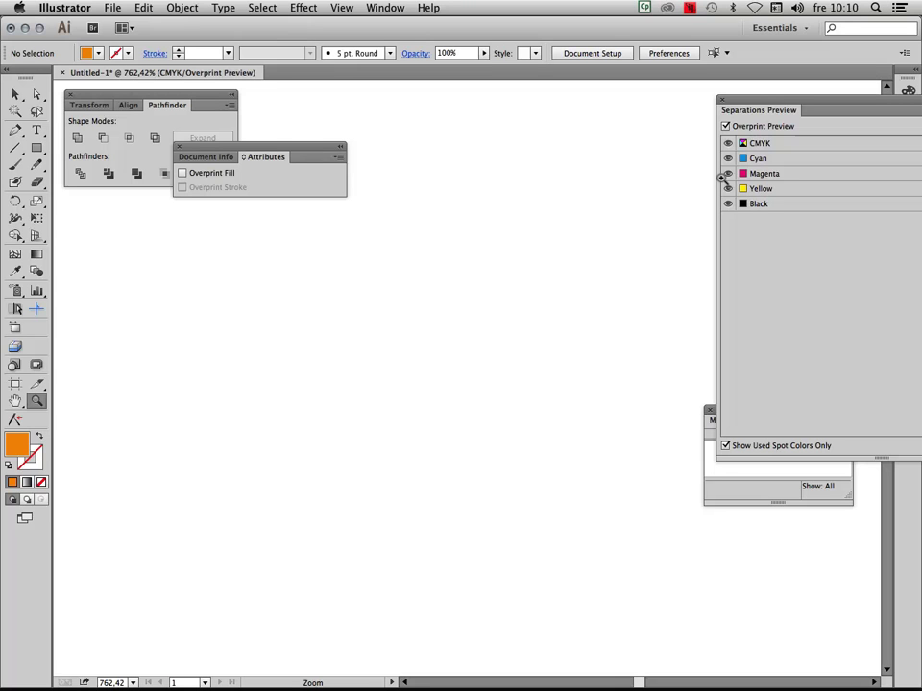
pyautogui.press('super+0')
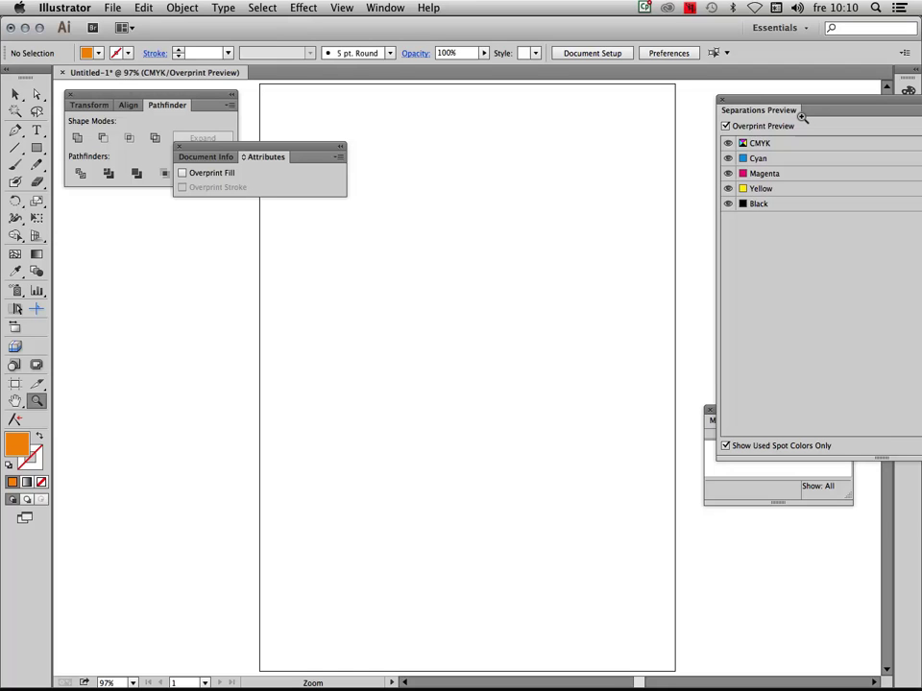
pyautogui.press('super+Tab')
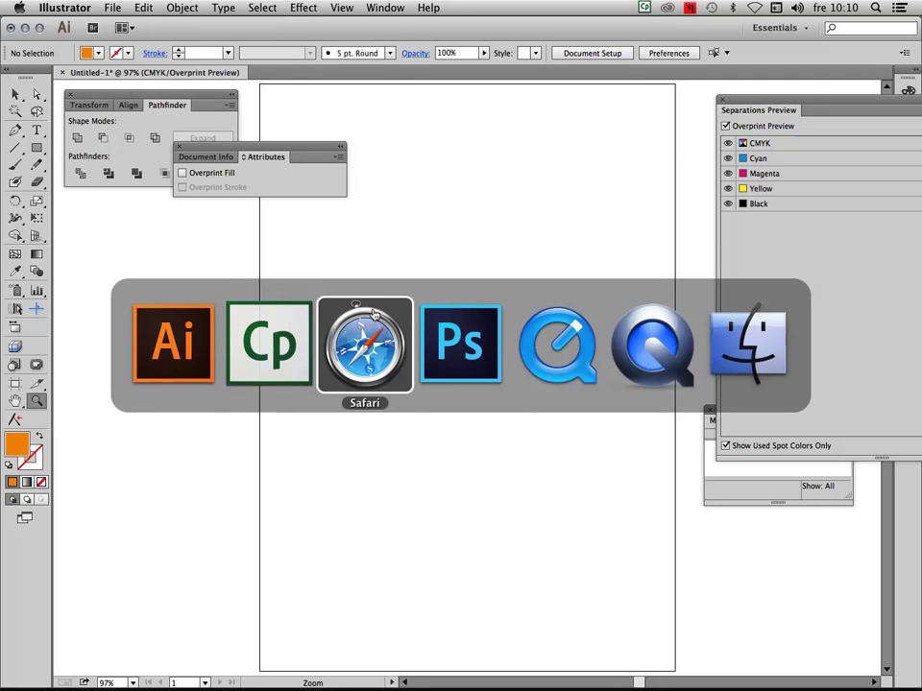
# Save the image as colortest-2.psd on the desktop with maximum compatibility.
pyautogui.click(460, 344)
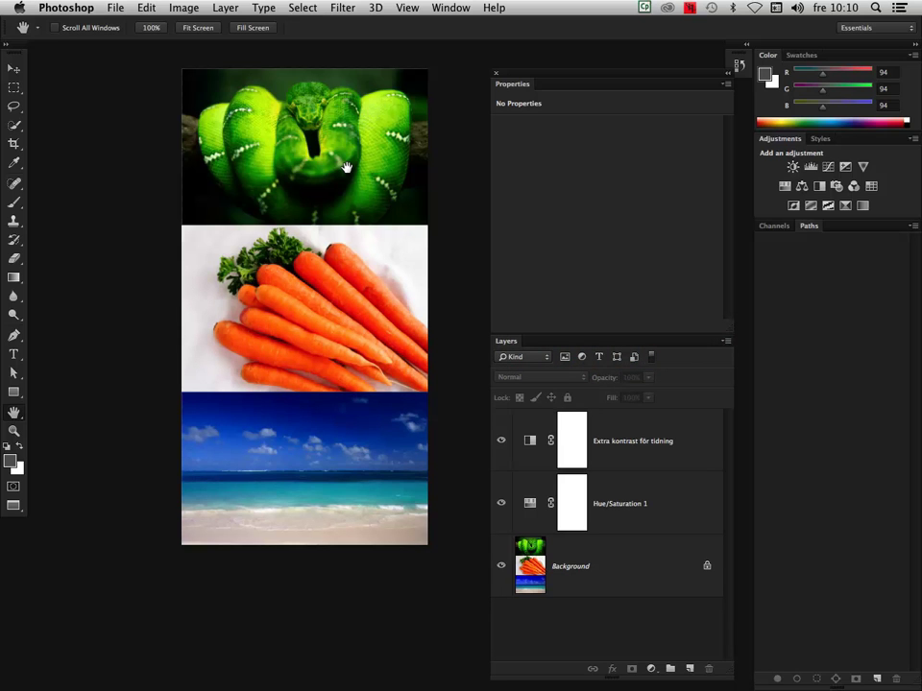
pyautogui.click(113, 8)
pyautogui.click(144, 170)
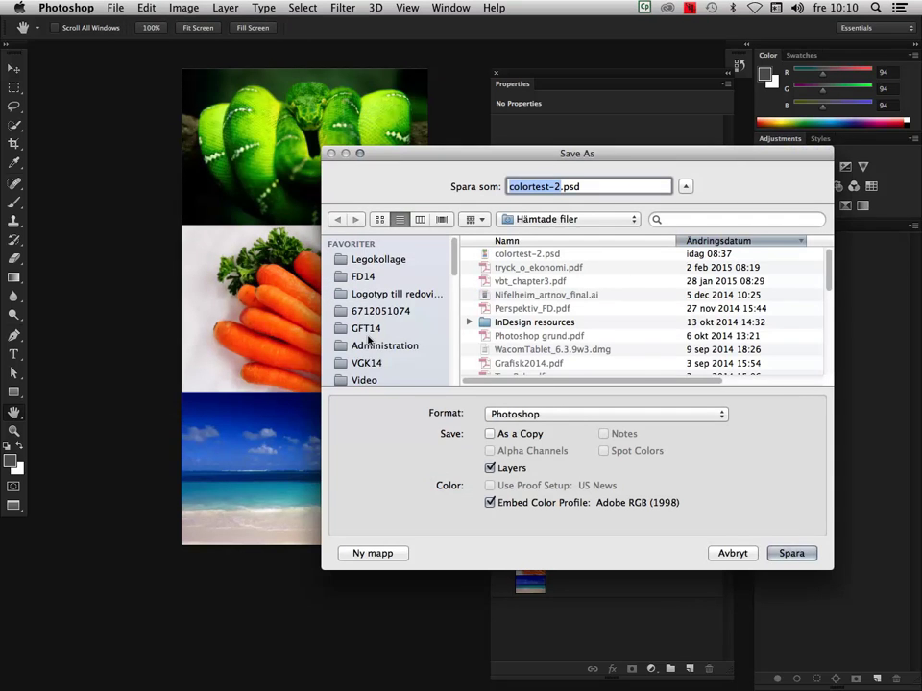
pyautogui.scroll(-1, 411, 313)
pyautogui.scroll(-4, 384, 293)
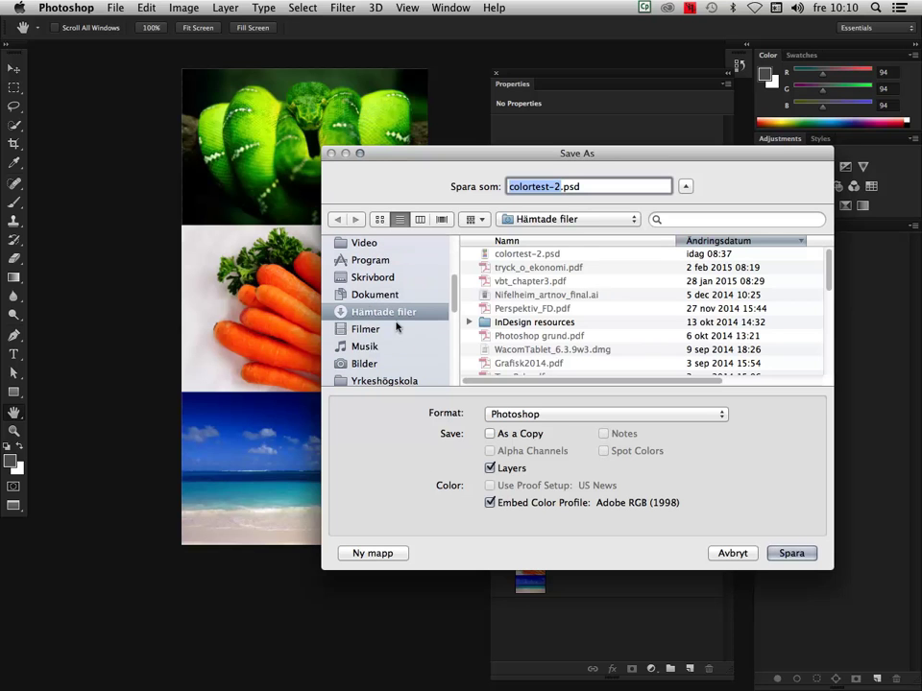
pyautogui.click(366, 278)
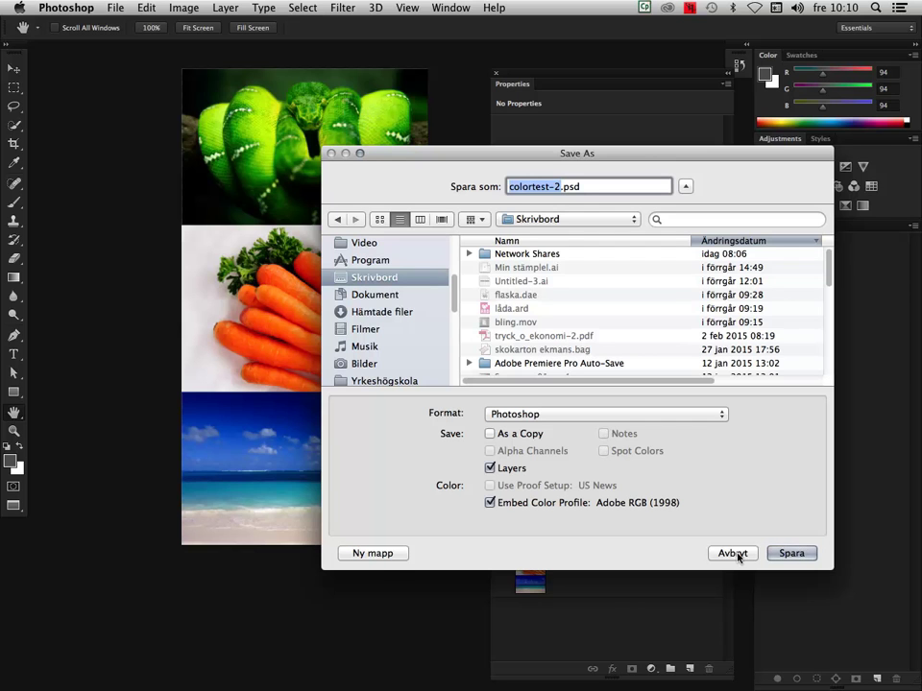
pyautogui.click(779, 554)
pyautogui.click(632, 291)
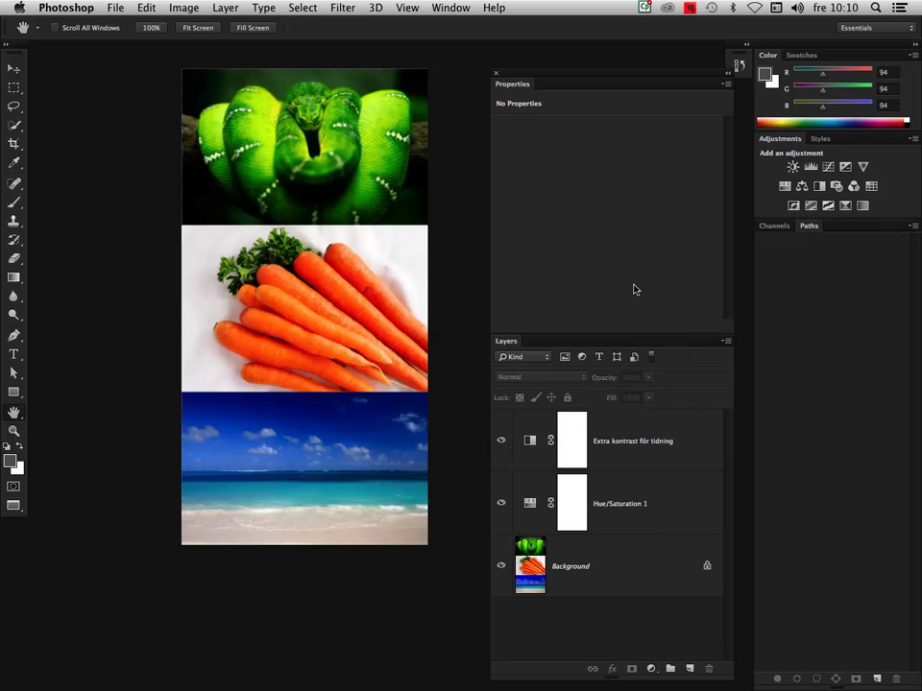
# Place colortest-2.psd as a linked image at the artboard's upper left.
pyautogui.press('super+Tab')
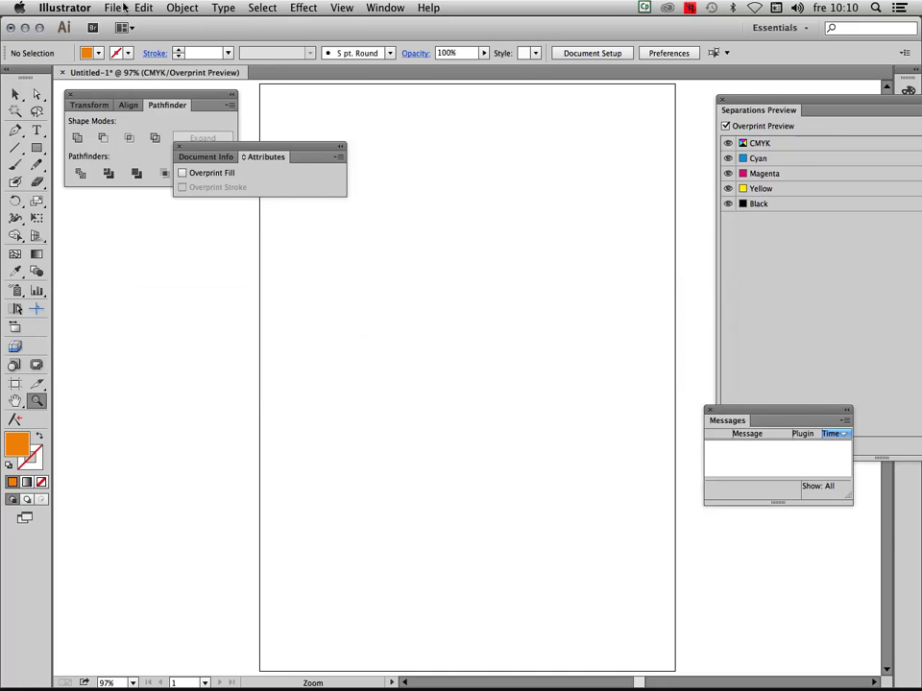
pyautogui.click(113, 8)
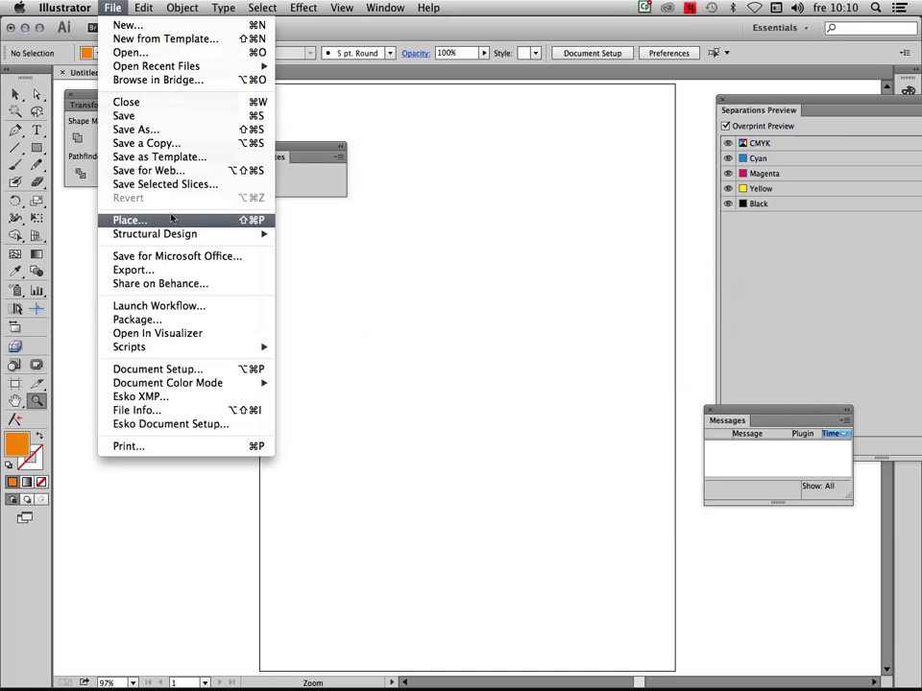
pyautogui.click(172, 219)
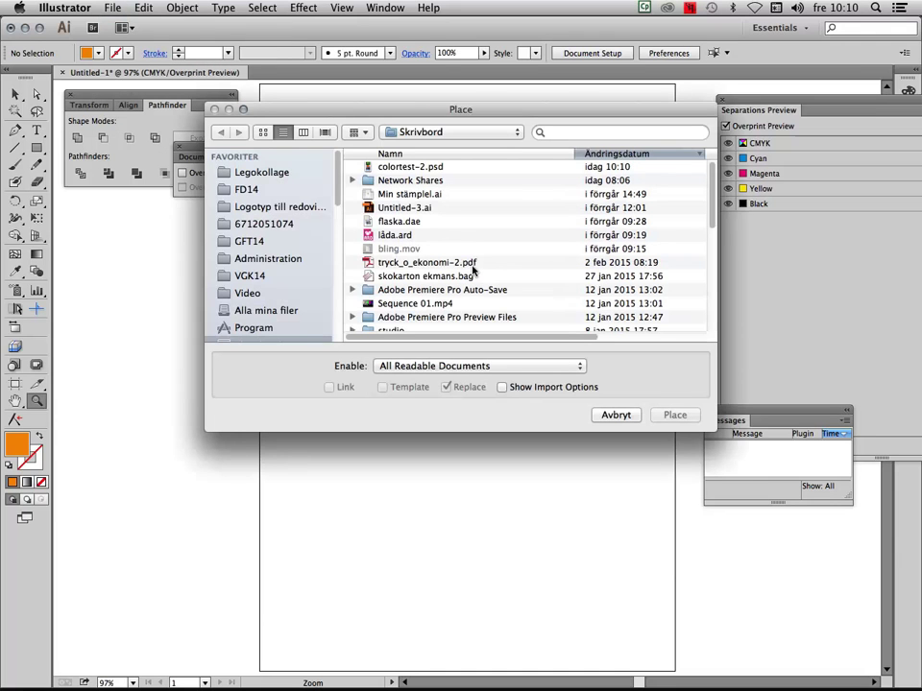
pyautogui.click(415, 167)
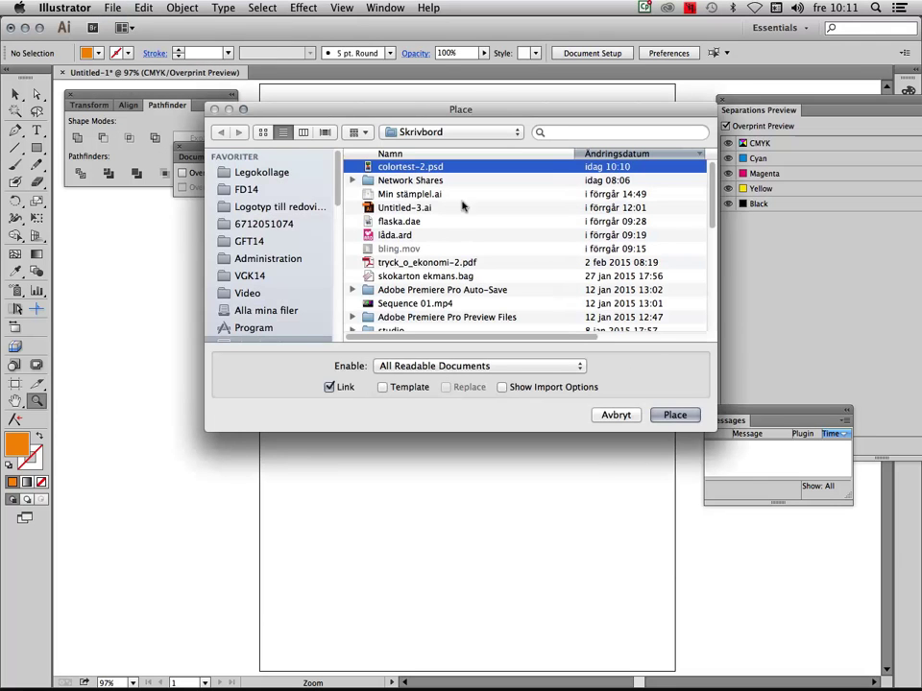
pyautogui.click(677, 415)
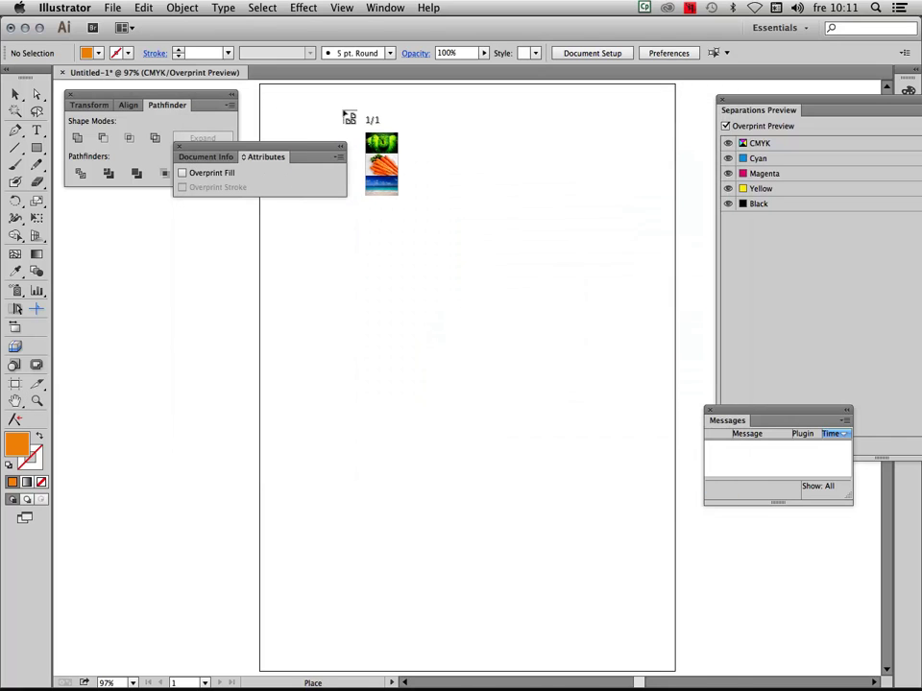
pyautogui.click(344, 113)
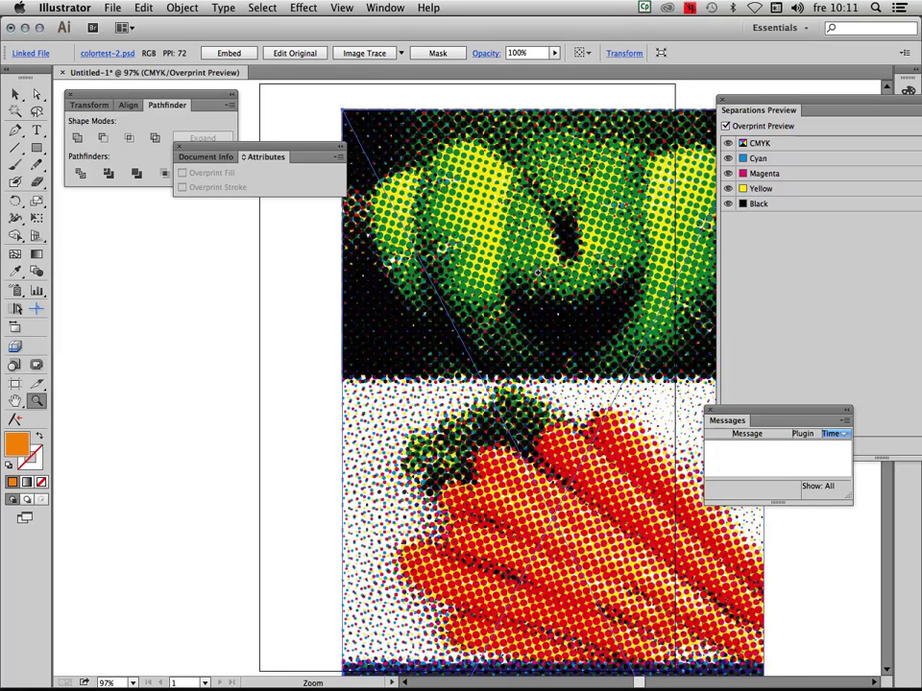
pyautogui.click(16, 93)
# Move the halftone image right, move the Attributes panel aside, and Option-drag a copy leftward.
pyautogui.moveTo(384, 240); pyautogui.dragTo(568, 227)
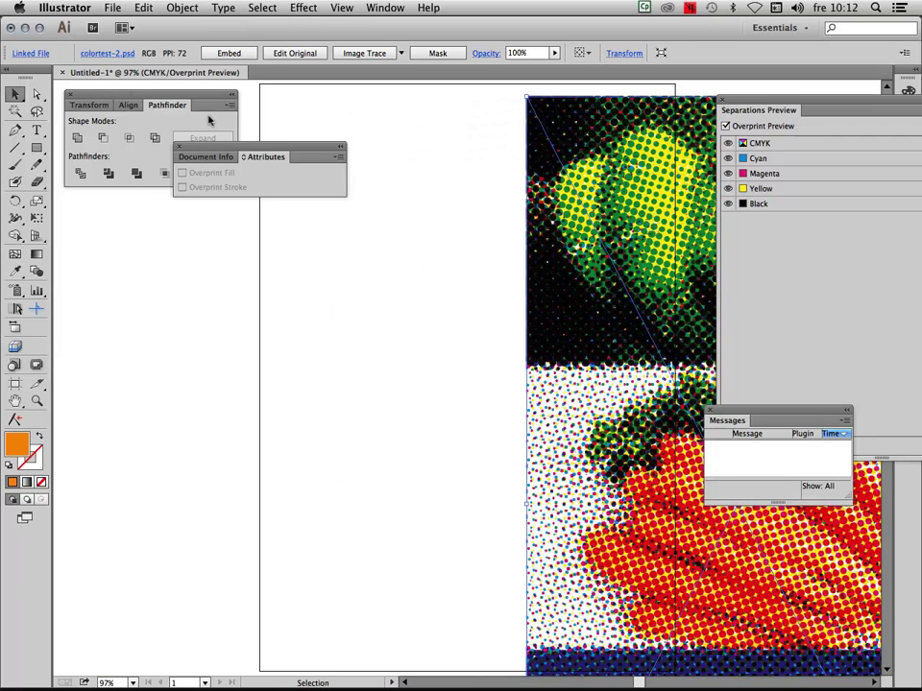
pyautogui.moveTo(288, 155); pyautogui.dragTo(149, 438)
pyautogui.moveTo(677, 324); pyautogui.dragTo(246, 323)
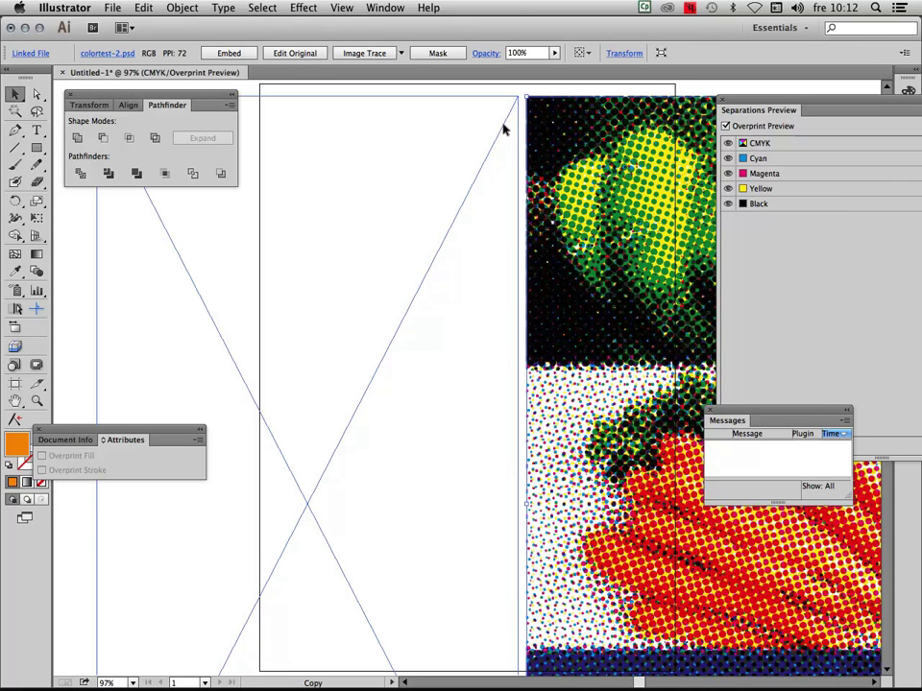
pyautogui.moveTo(502, 132); pyautogui.dragTo(503, 130)
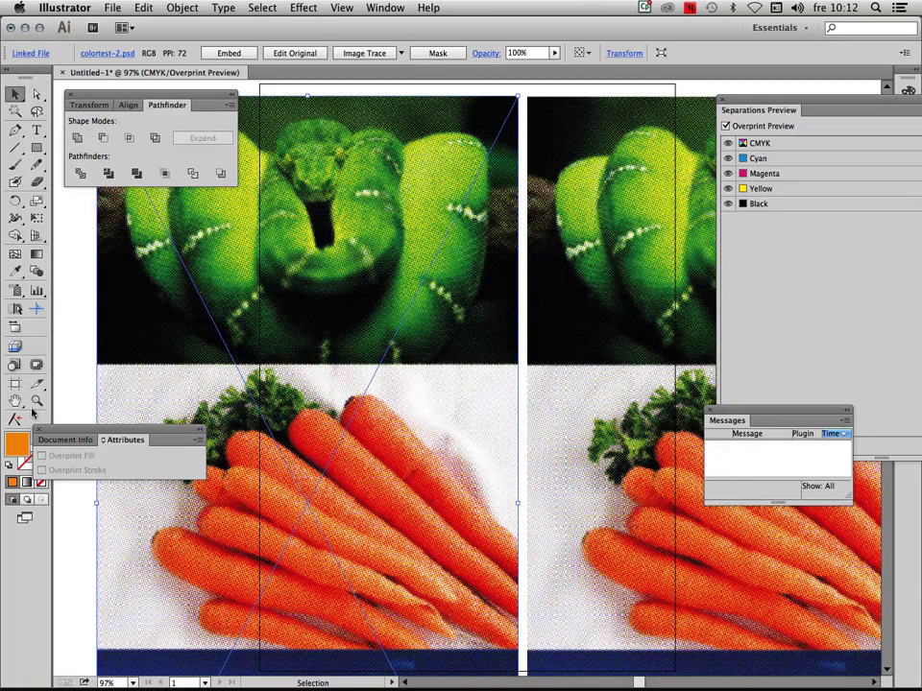
# Zoom in on the halftone dots, fit the artboard, then magnify the snake's head.
pyautogui.click(36, 401)
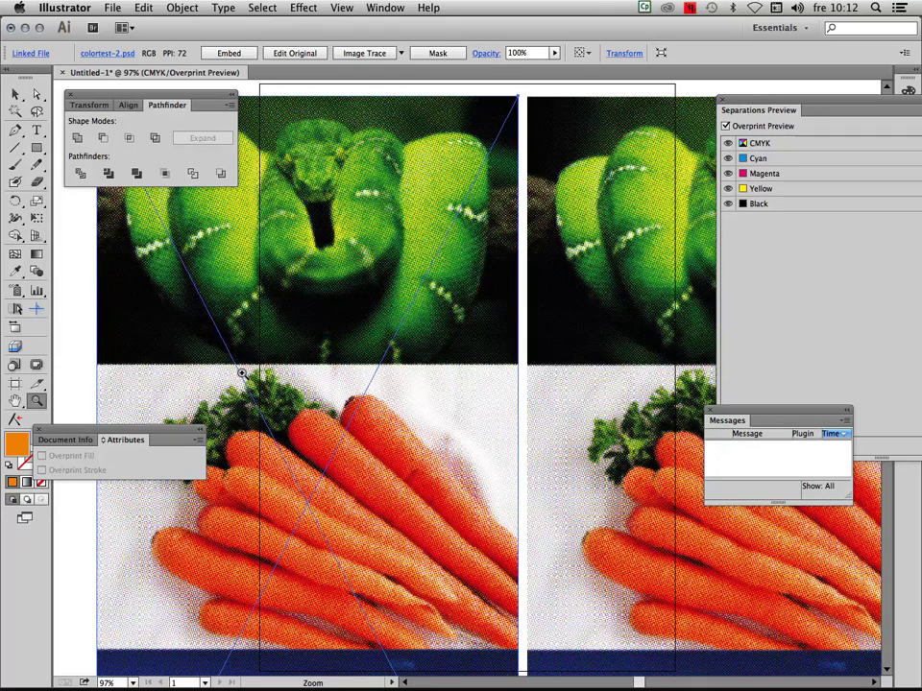
pyautogui.moveTo(550, 156); pyautogui.dragTo(614, 204)
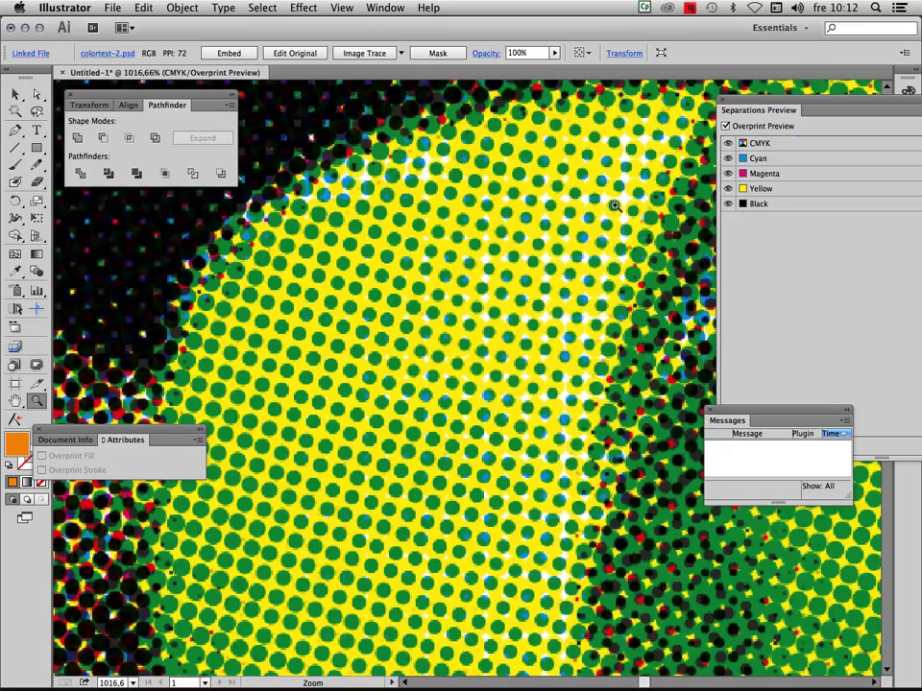
pyautogui.hotkey('ctrl', '0')
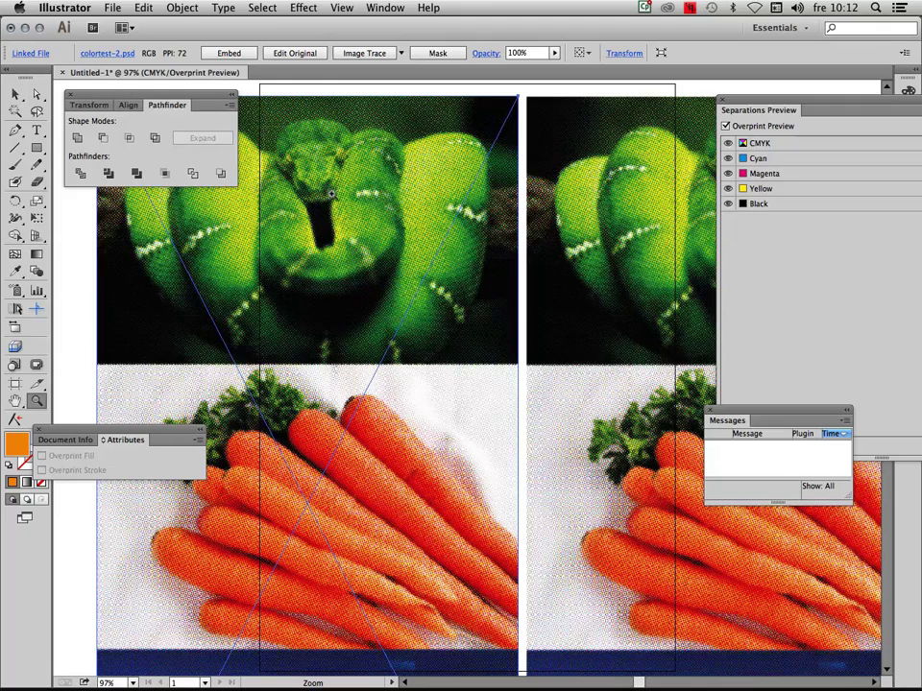
pyautogui.moveTo(265, 133); pyautogui.dragTo(379, 231)
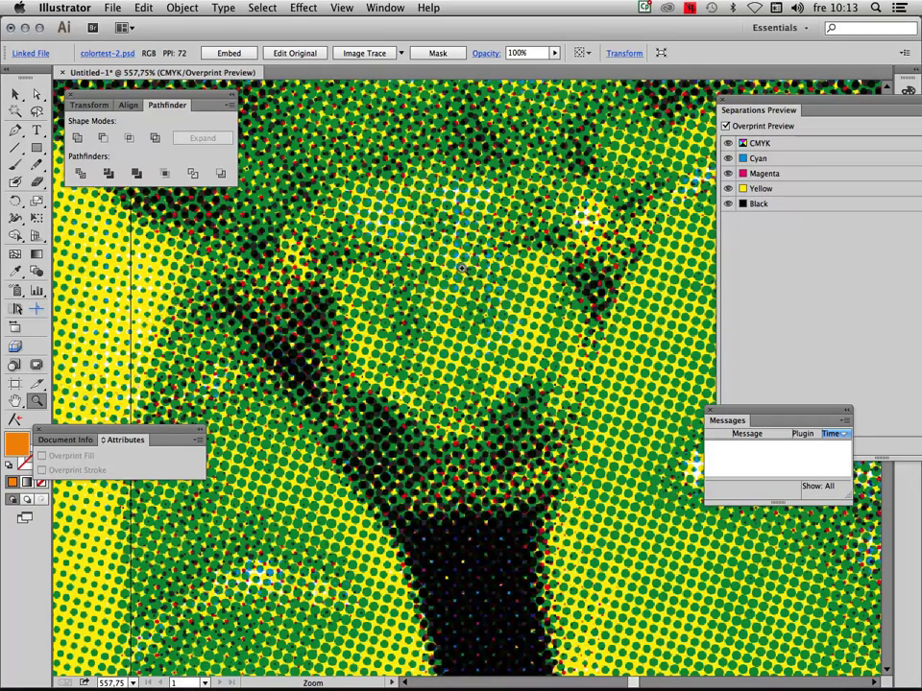
# Zoom out to 66.67% and pan to show both full image copies, beach included.
pyautogui.keyDown('alt'); pyautogui.click(461, 268); pyautogui.keyUp('alt')
pyautogui.keyDown('alt'); pyautogui.click(403, 376); pyautogui.keyUp('alt')
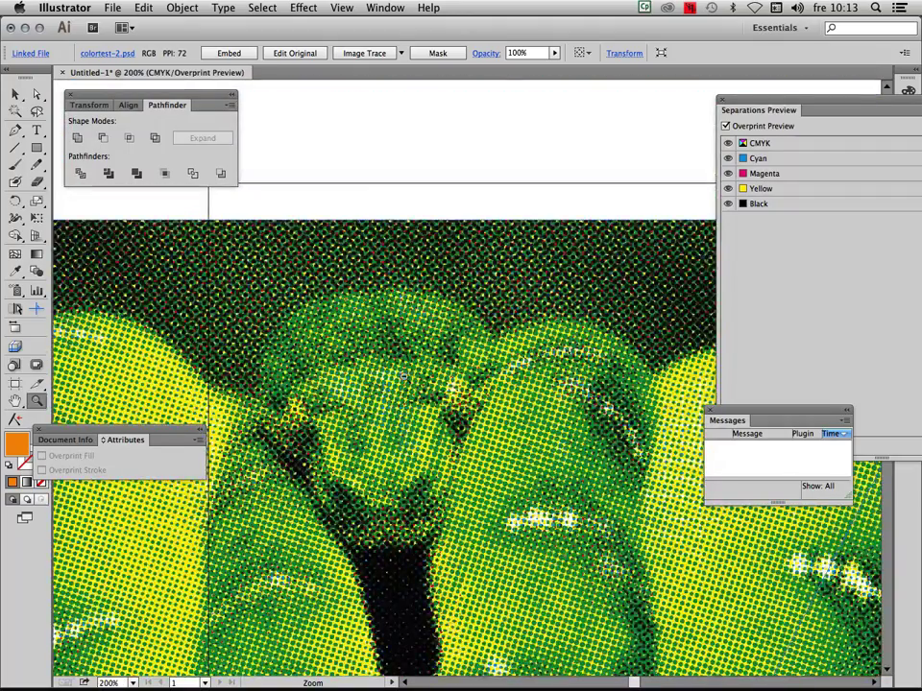
pyautogui.keyDown('alt'); pyautogui.click(404, 377); pyautogui.keyUp('alt')
pyautogui.keyDown('alt'); pyautogui.click(408, 389); pyautogui.keyUp('alt')
pyautogui.keyDown('alt'); pyautogui.click(413, 403); pyautogui.keyUp('alt')
pyautogui.keyDown('alt'); pyautogui.click(417, 417); pyautogui.keyUp('alt')
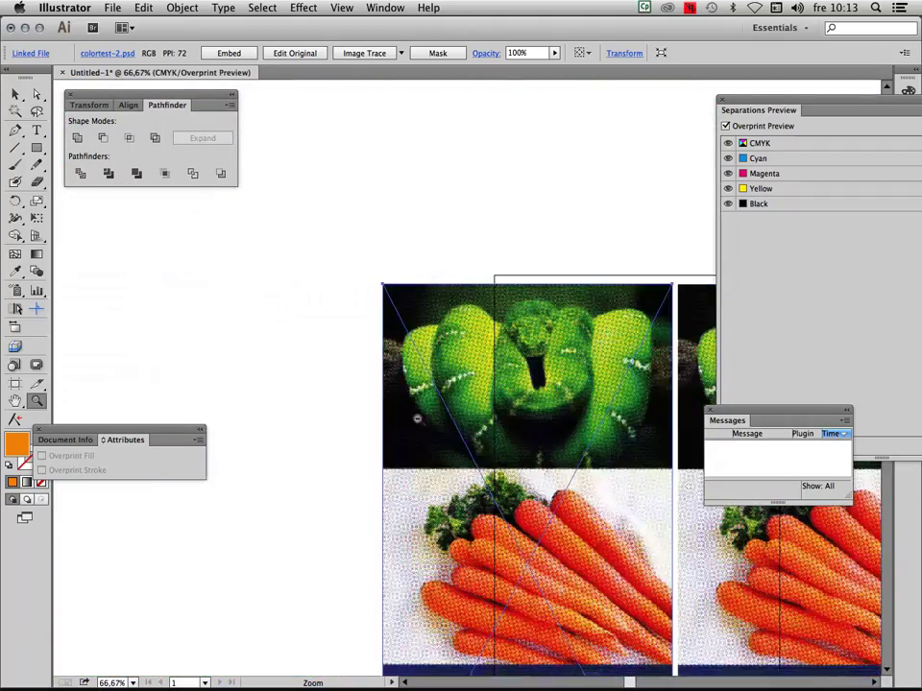
pyautogui.moveTo(545, 477); pyautogui.dragTo(360, 292)
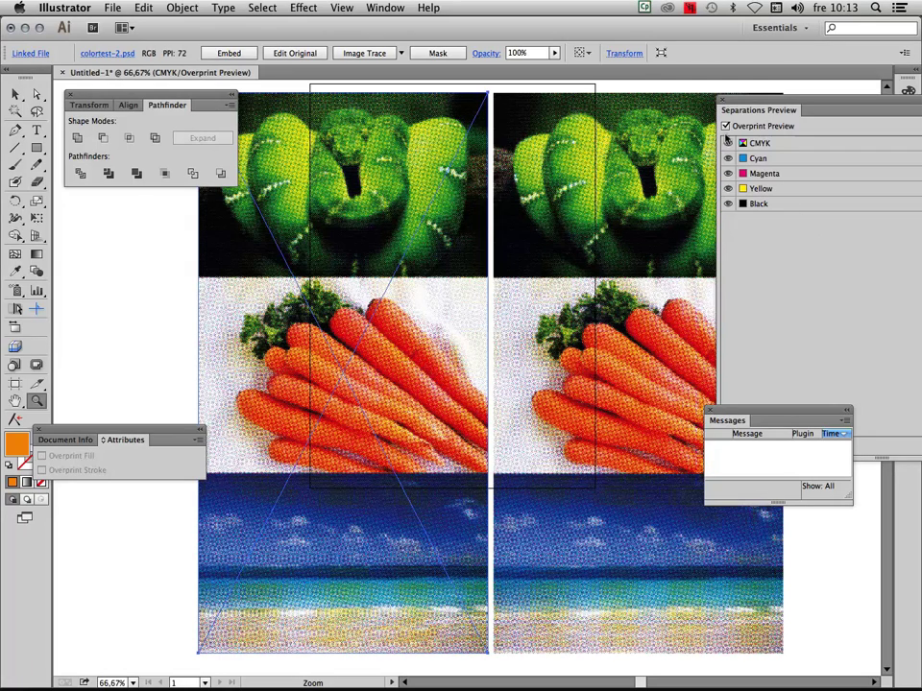
pyautogui.click(727, 158)
pyautogui.click(727, 188)
pyautogui.click(727, 173)
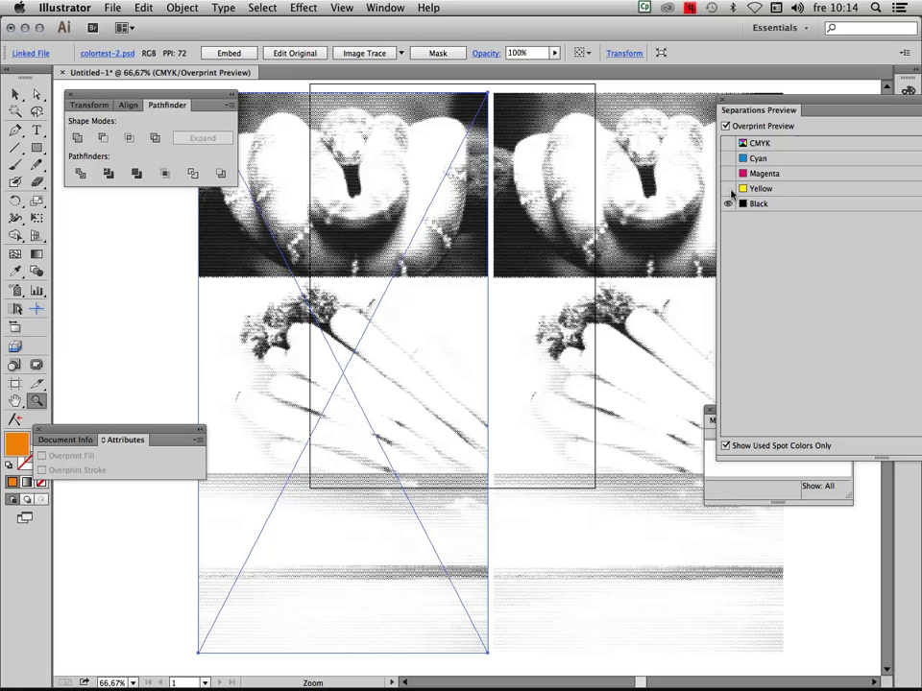
pyautogui.click(727, 188)
pyautogui.keyDown('alt'); pyautogui.click(726, 188); pyautogui.keyUp('alt')
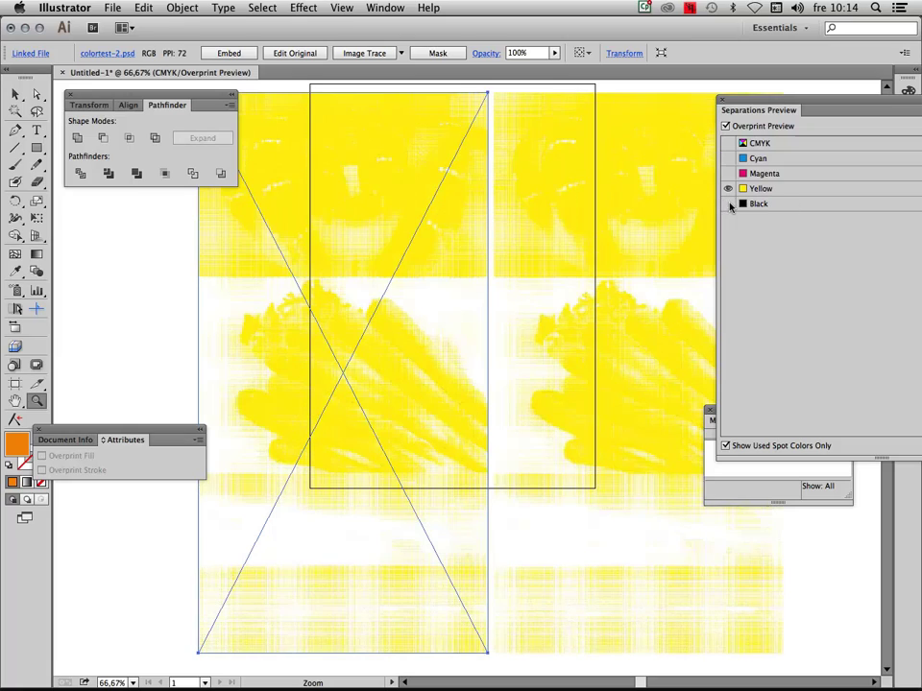
pyautogui.click(727, 173)
pyautogui.keyDown('alt'); pyautogui.click(727, 172); pyautogui.keyUp('alt')
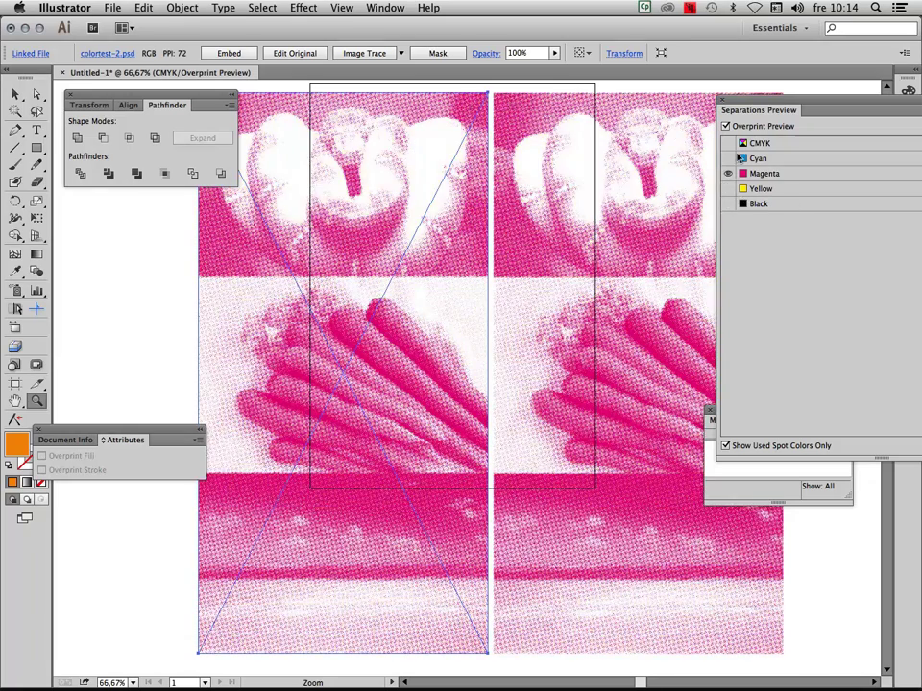
pyautogui.click(726, 158)
pyautogui.keyDown('alt'); pyautogui.click(727, 158); pyautogui.keyUp('alt')
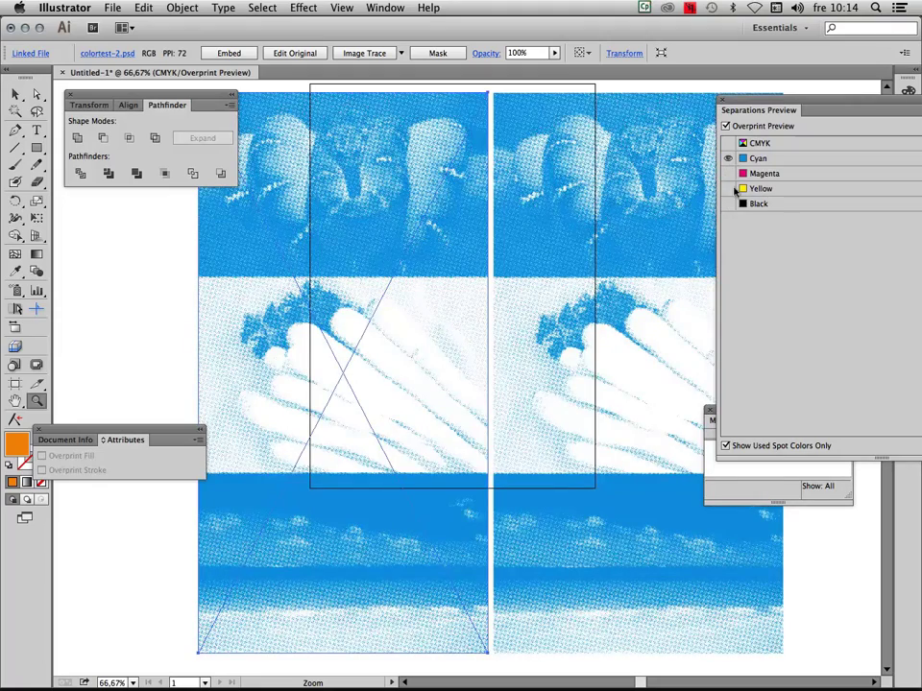
pyautogui.click(728, 189)
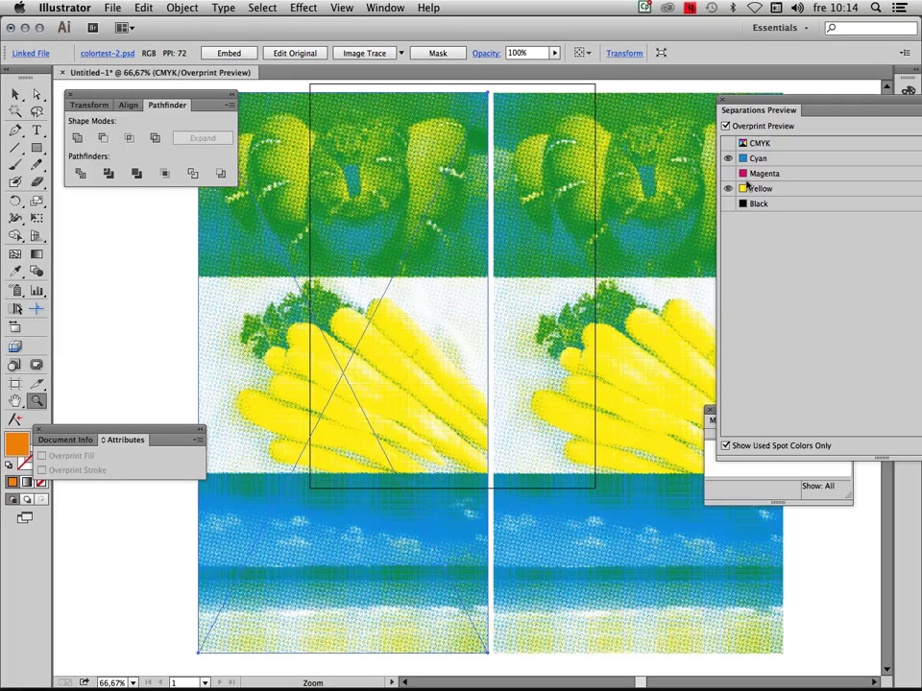
pyautogui.click(726, 173)
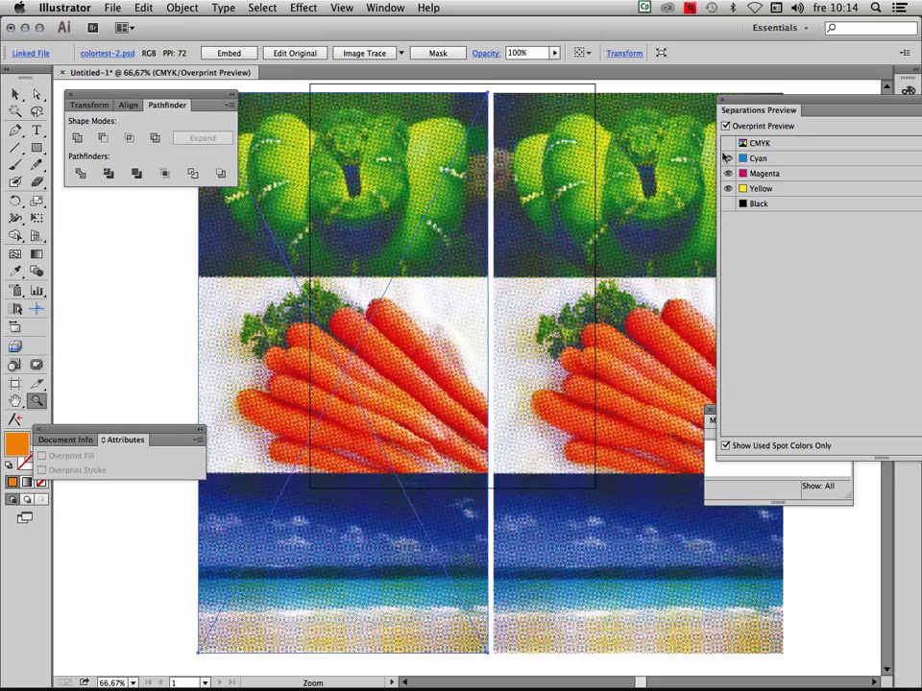
pyautogui.click(727, 157)
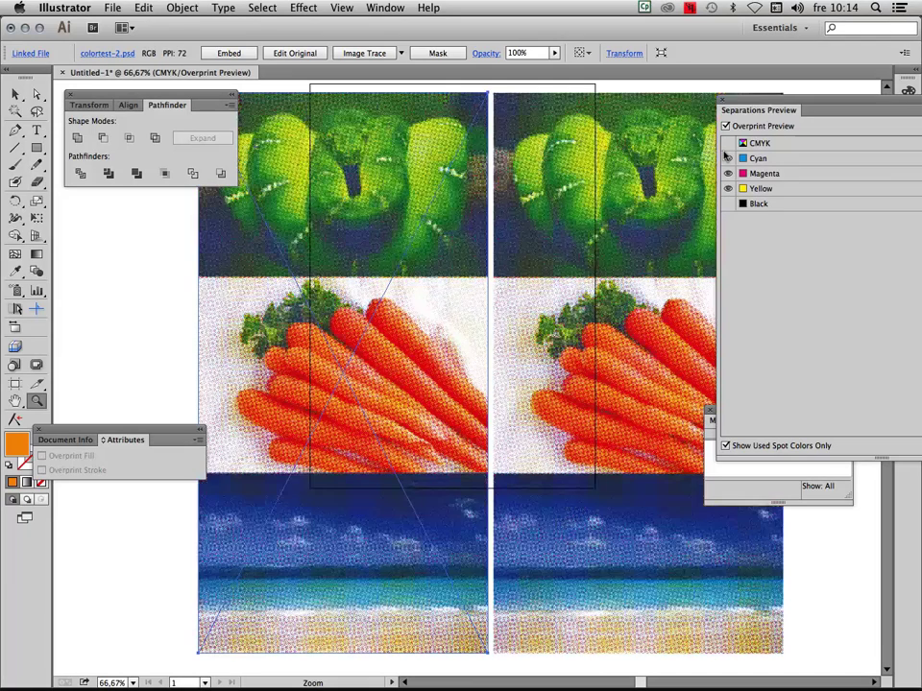
pyautogui.click(727, 157)
pyautogui.click(726, 157)
pyautogui.click(727, 203)
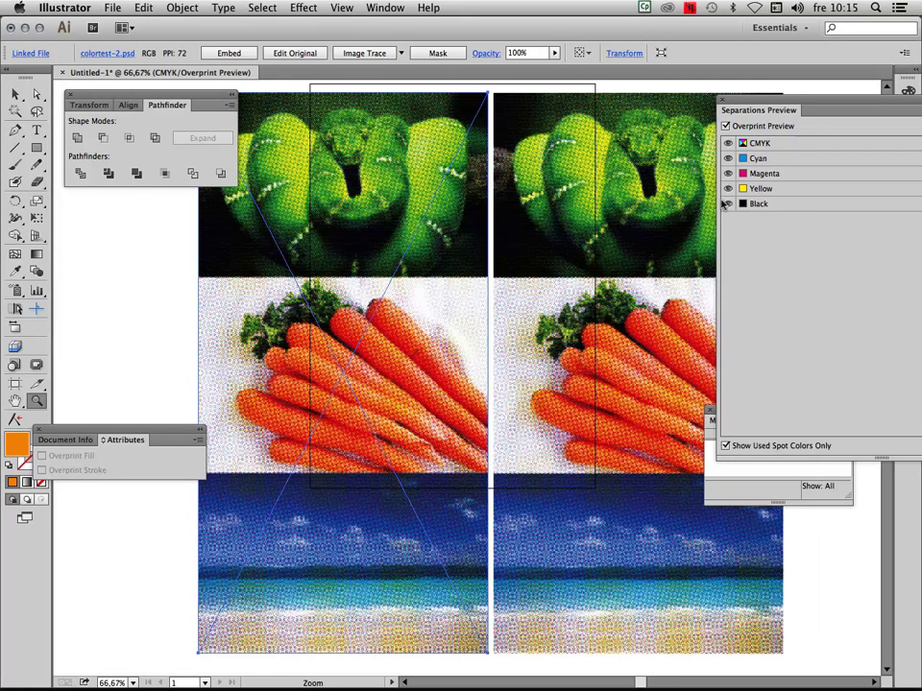
# Hide the Extra kontrast för tidning adjustment layer in Photoshop and return to Illustrator.
pyautogui.press('super+Tab')
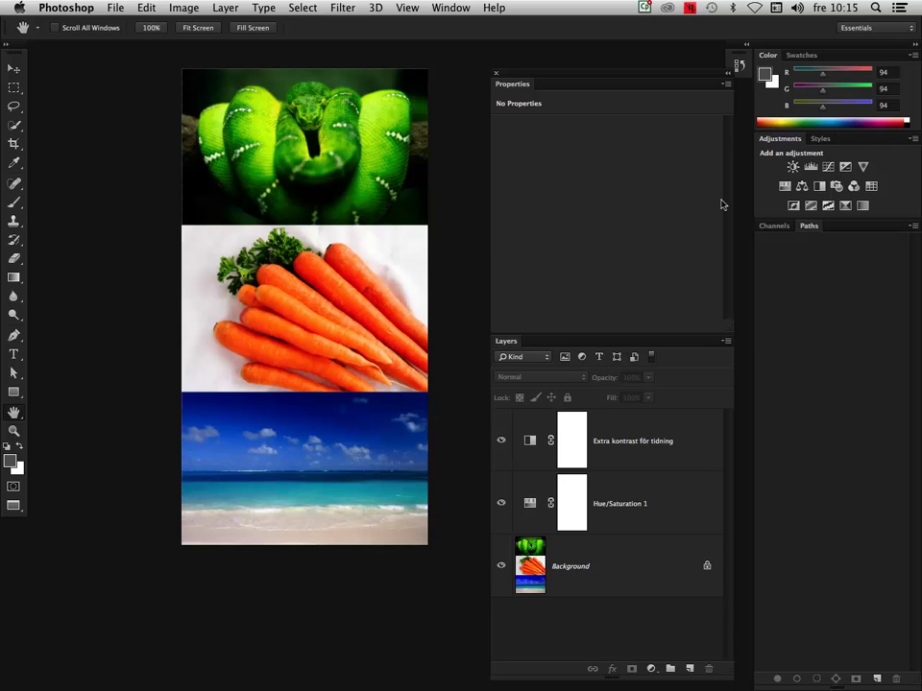
pyautogui.click(498, 444)
pyautogui.press('super+Tab')
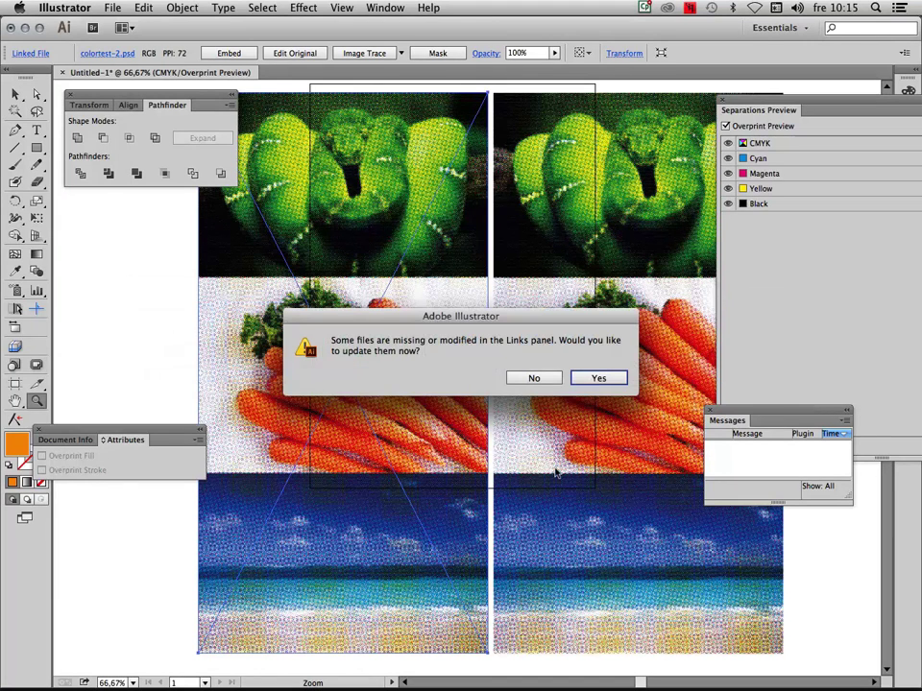
# Accept updating the modified colortest-2 linked image, then return to Photoshop.
pyautogui.click(599, 377)
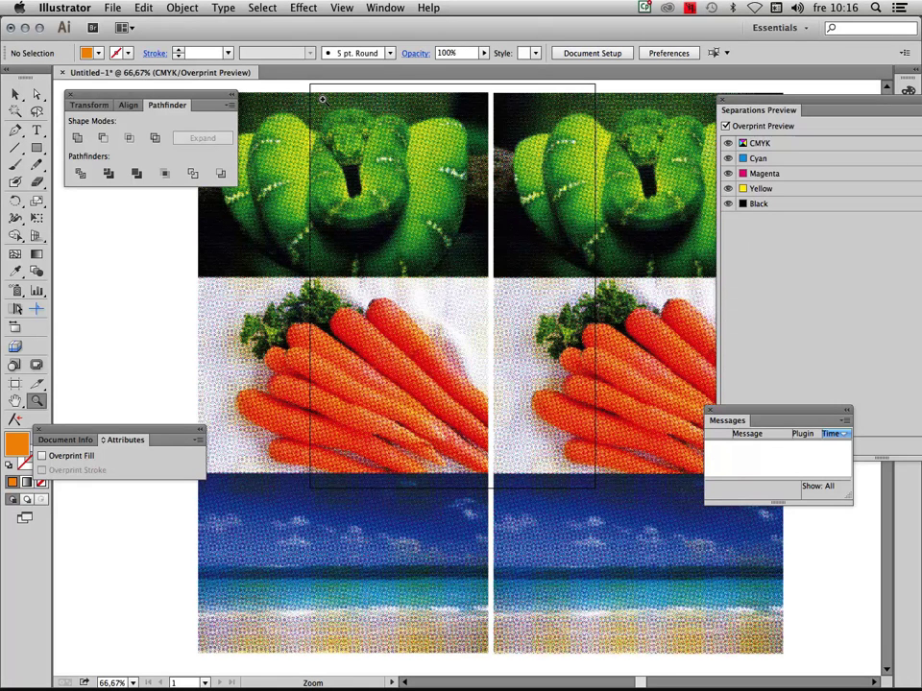
pyautogui.press('super+Tab')
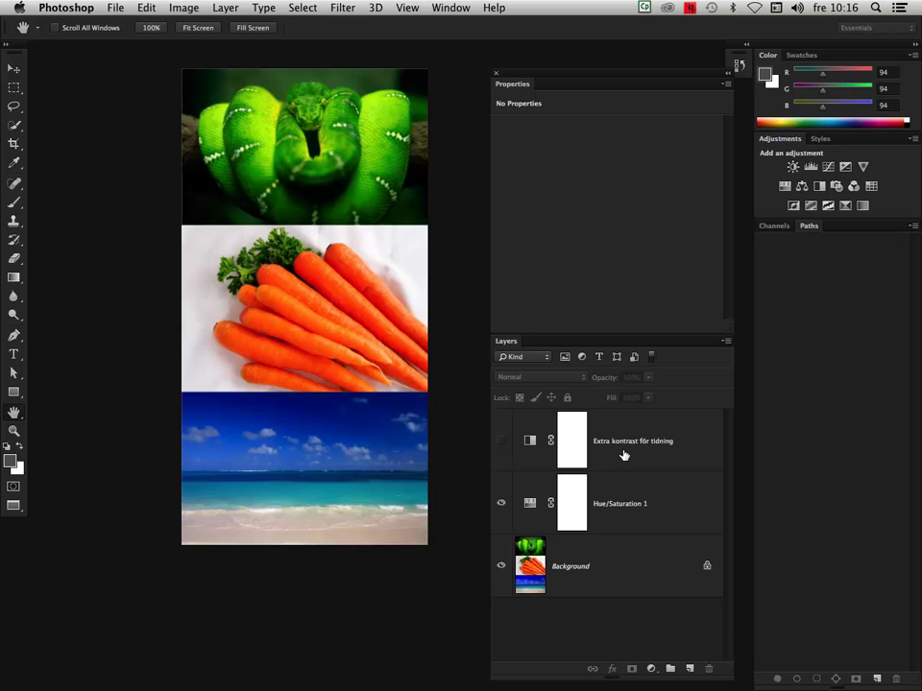
# Convert the Hue/Saturation 1 and Background layers into one embedded smart object.
pyautogui.click(651, 504)
pyautogui.keyDown('shift'); pyautogui.click(648, 563); pyautogui.keyUp('shift')
pyautogui.rightClick(649, 563)
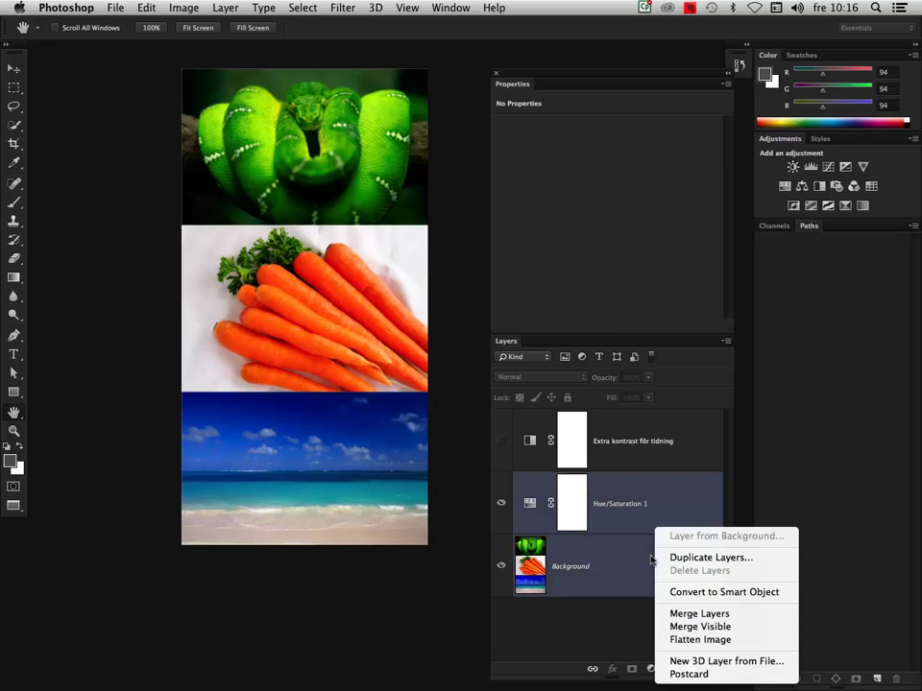
pyautogui.click(713, 587)
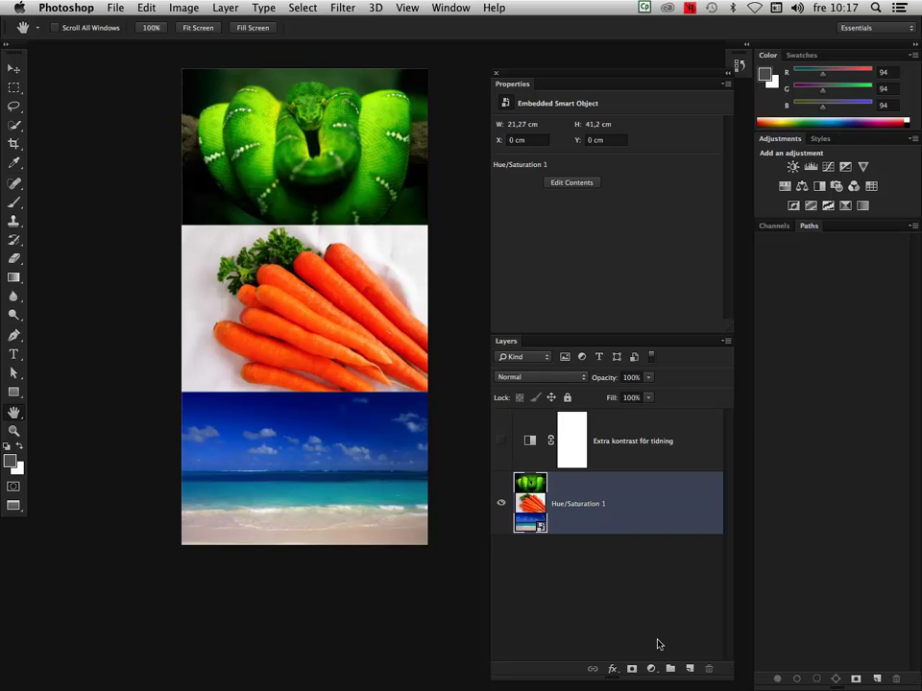
pyautogui.click(341, 8)
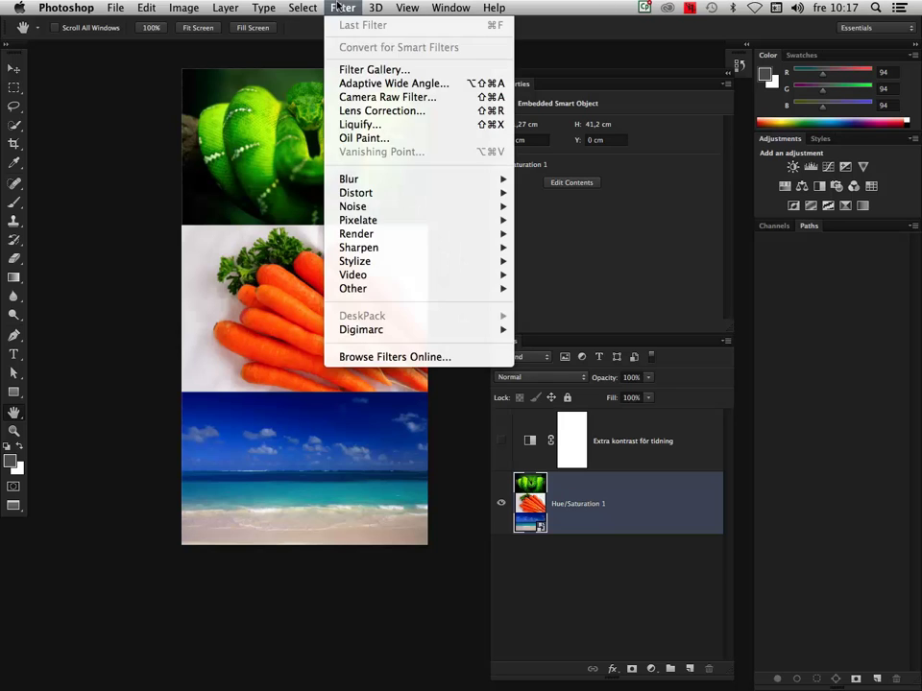
# Apply Filter > Other > High Pass at 10,0 pixels radius as a smart filter.
pyautogui.moveTo(353, 288)
pyautogui.click(556, 303)
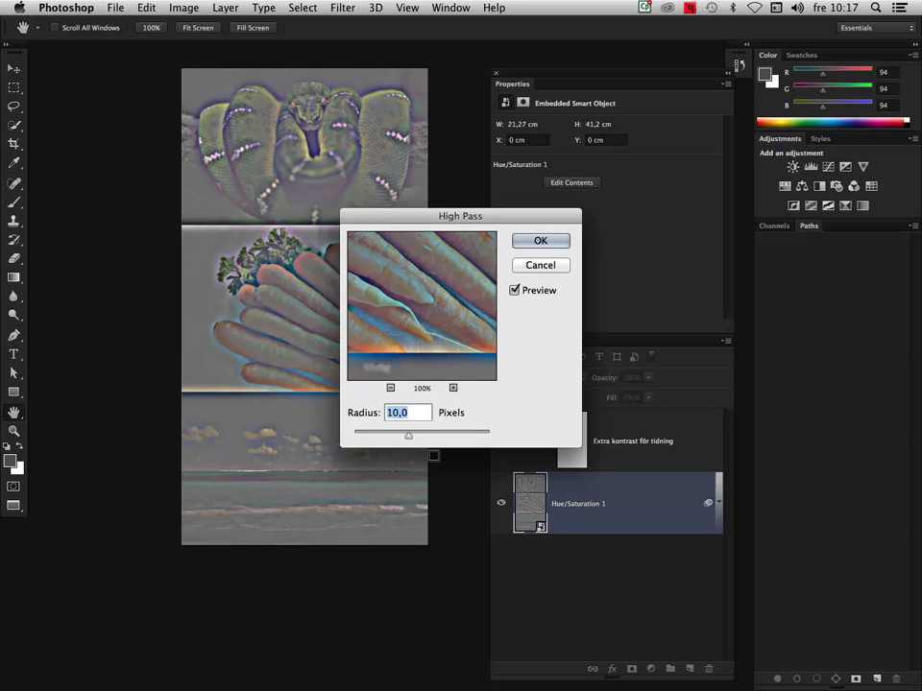
pyautogui.click(542, 240)
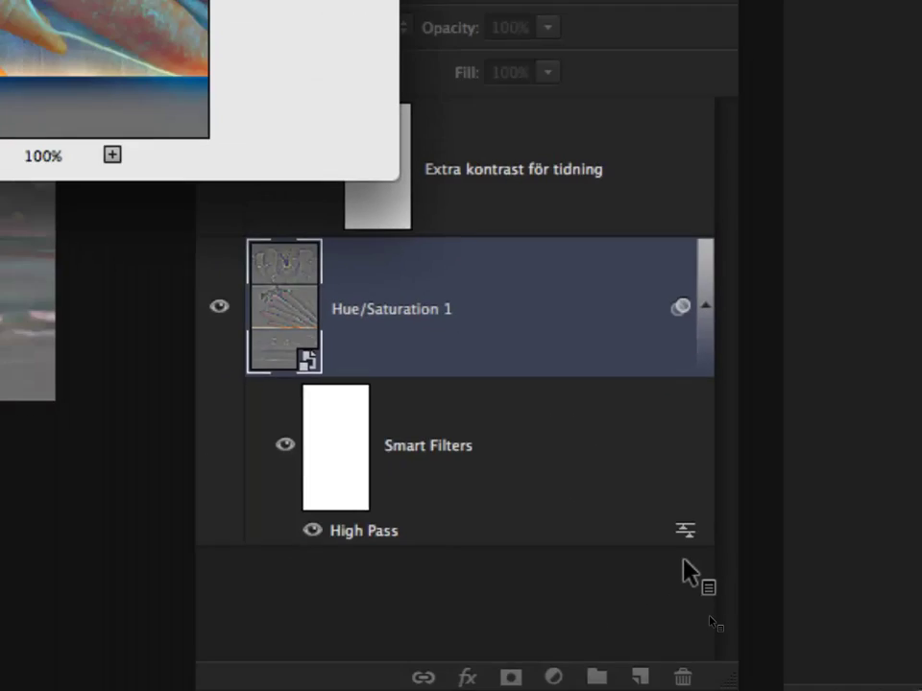
# Set the High Pass smart filter's blending mode to Soft Light at 100%.
pyautogui.doubleClick(683, 518)
pyautogui.click(321, 119)
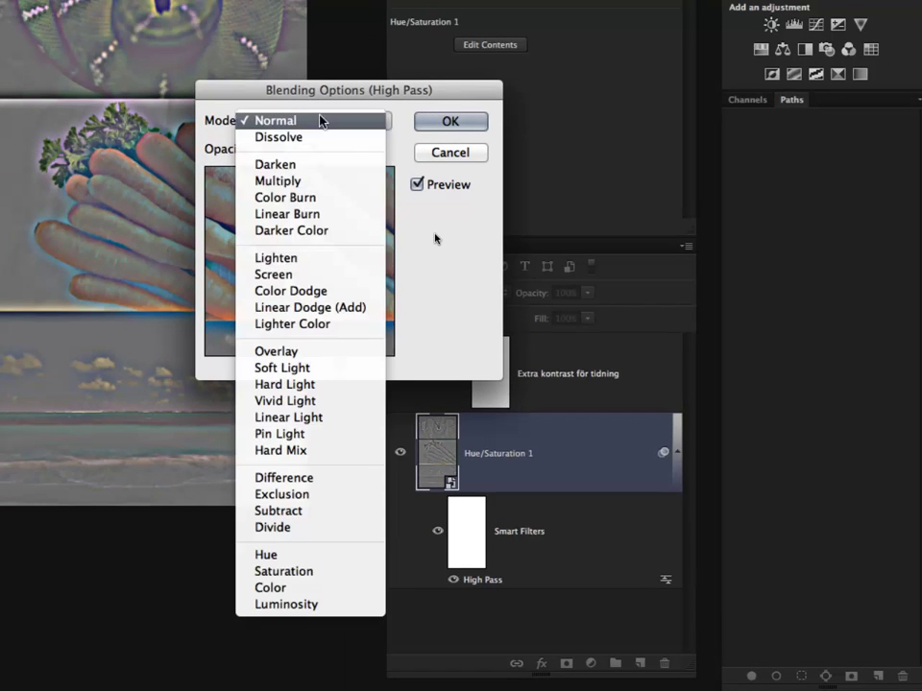
pyautogui.click(367, 368)
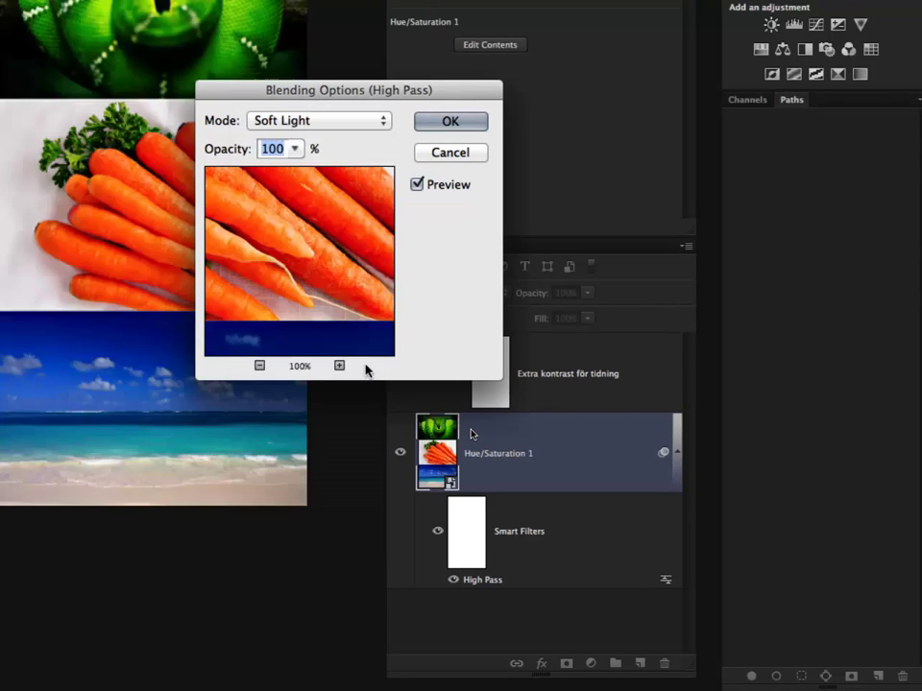
pyautogui.click(460, 122)
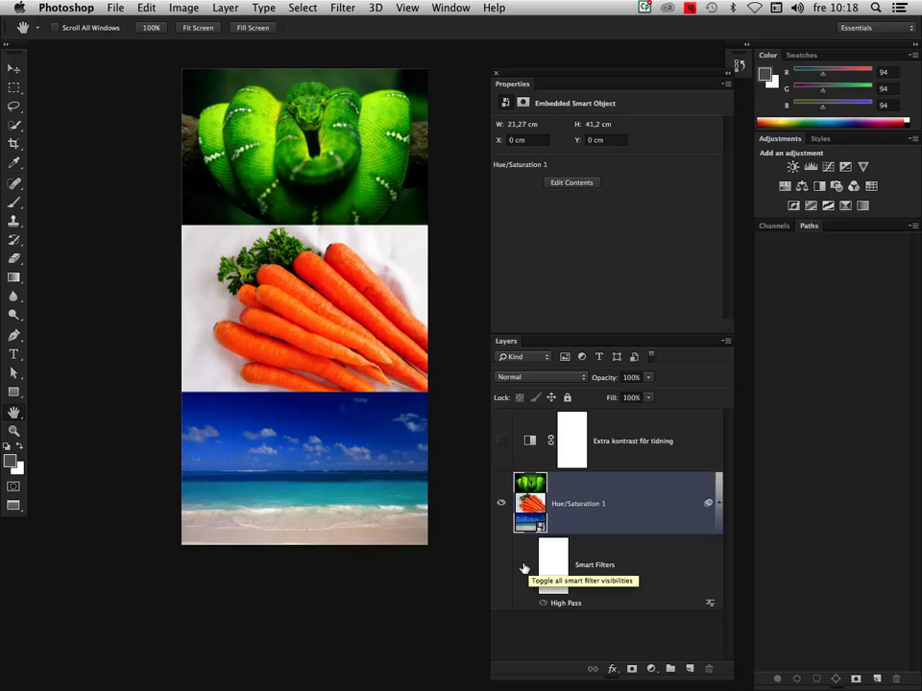
pyautogui.click(524, 568)
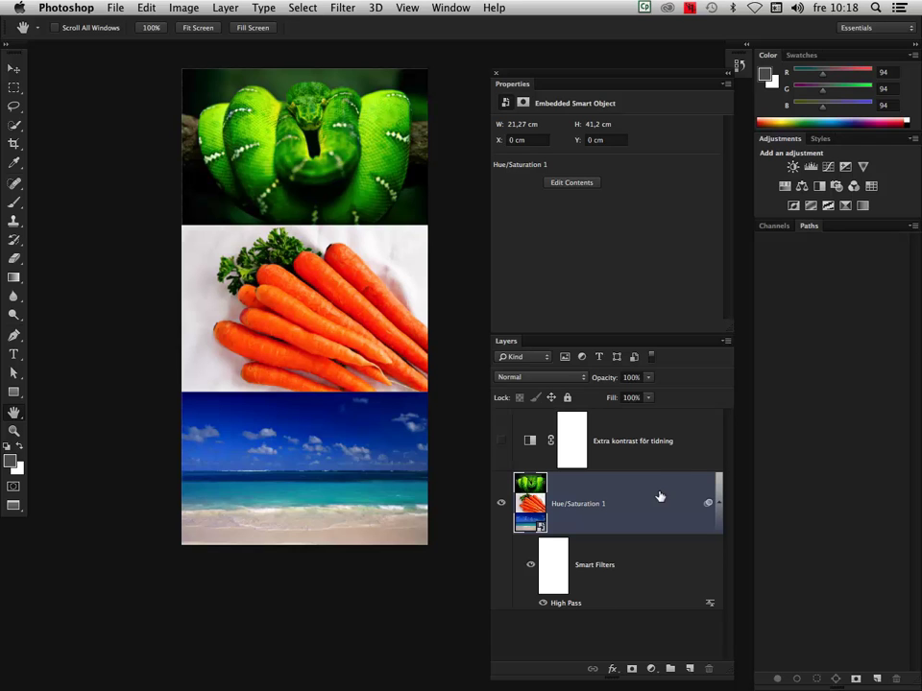
# Save the collage as colortest-skarp.psd in Photoshop format, then switch to Illustrator.
pyautogui.click(119, 7)
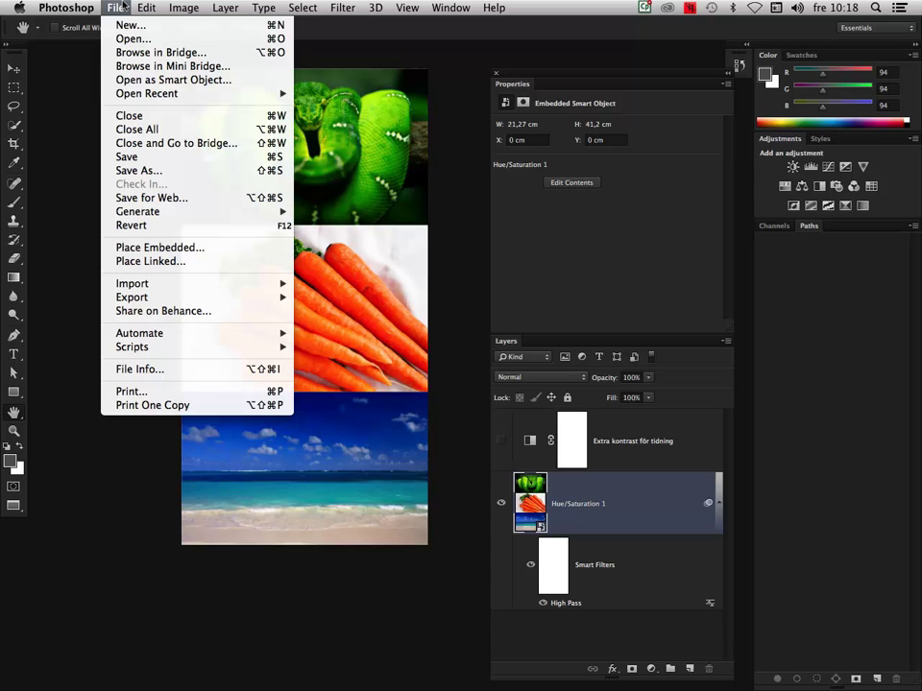
pyautogui.click(123, 170)
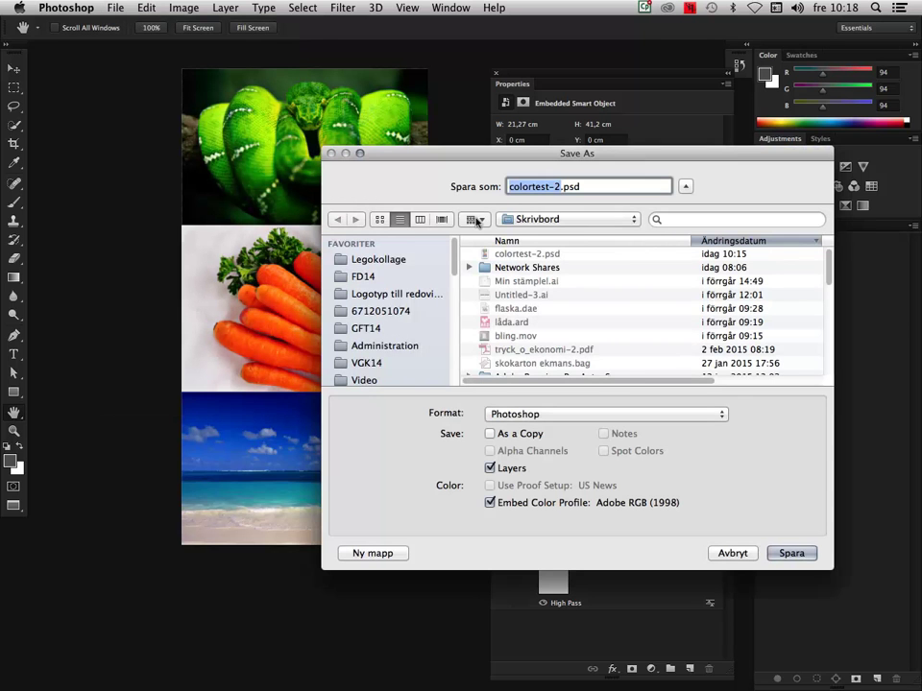
pyautogui.click(557, 185)
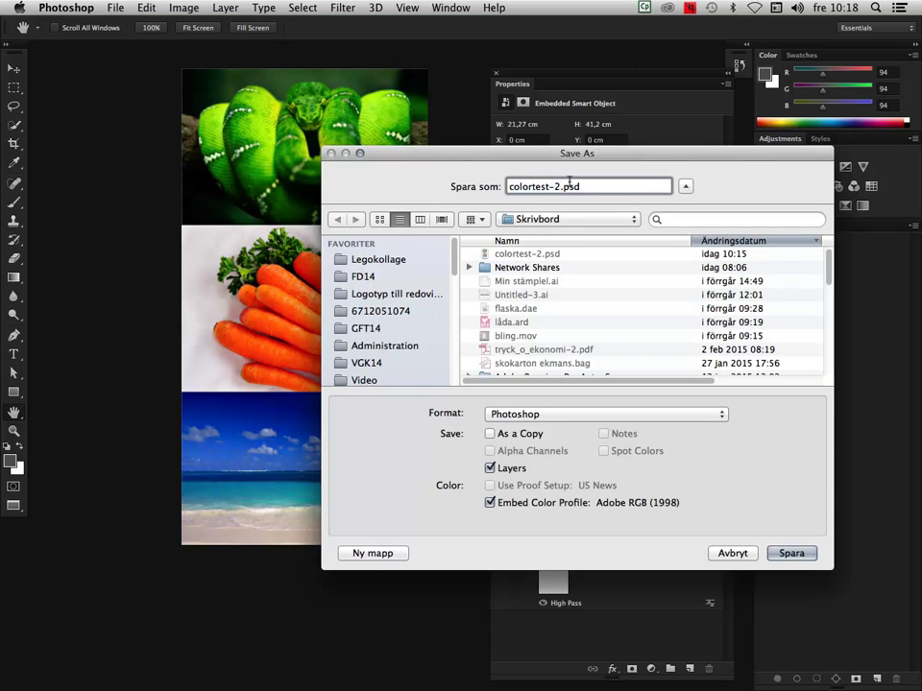
pyautogui.press('BackSpace')
pyautogui.write('skan')
pyautogui.press('BackSpace')
pyautogui.write('rp')
pyautogui.click(791, 554)
pyautogui.click(635, 290)
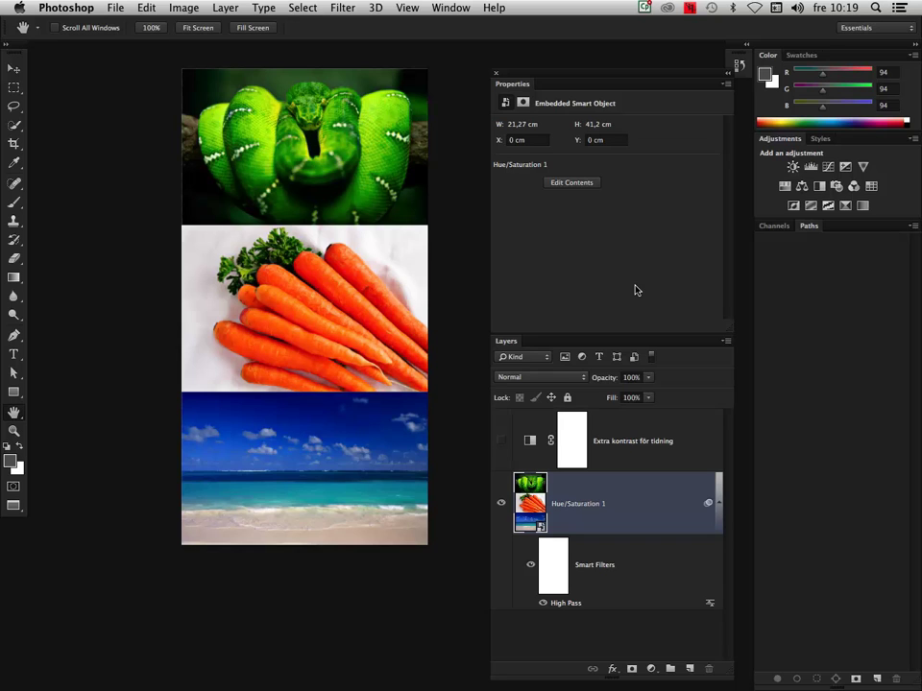
pyautogui.press('super+Tab')
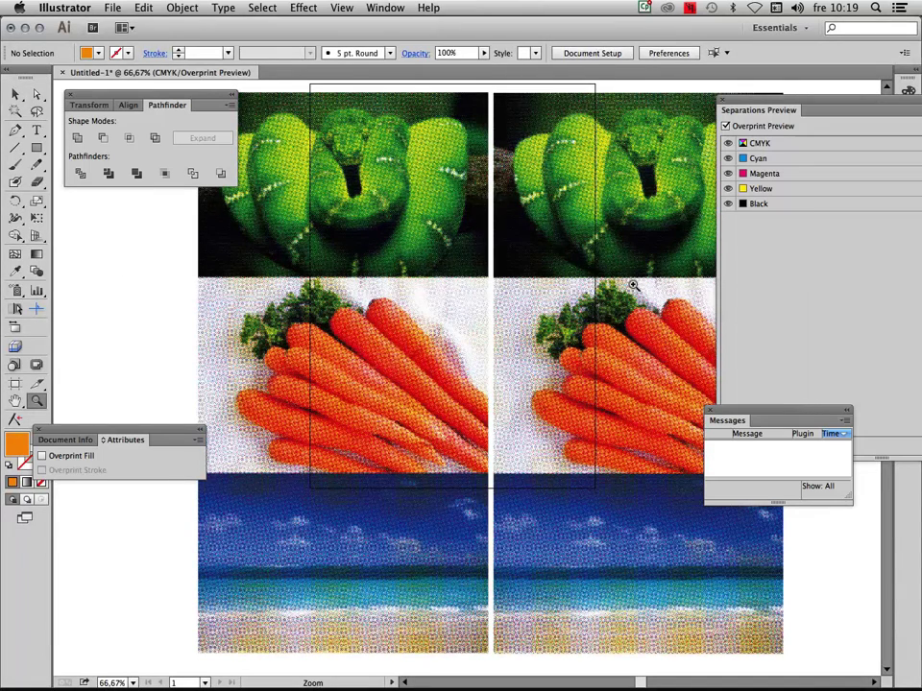
# Zoom to 100% and select the placed colortest-2.psd snake image.
pyautogui.click(432, 144)
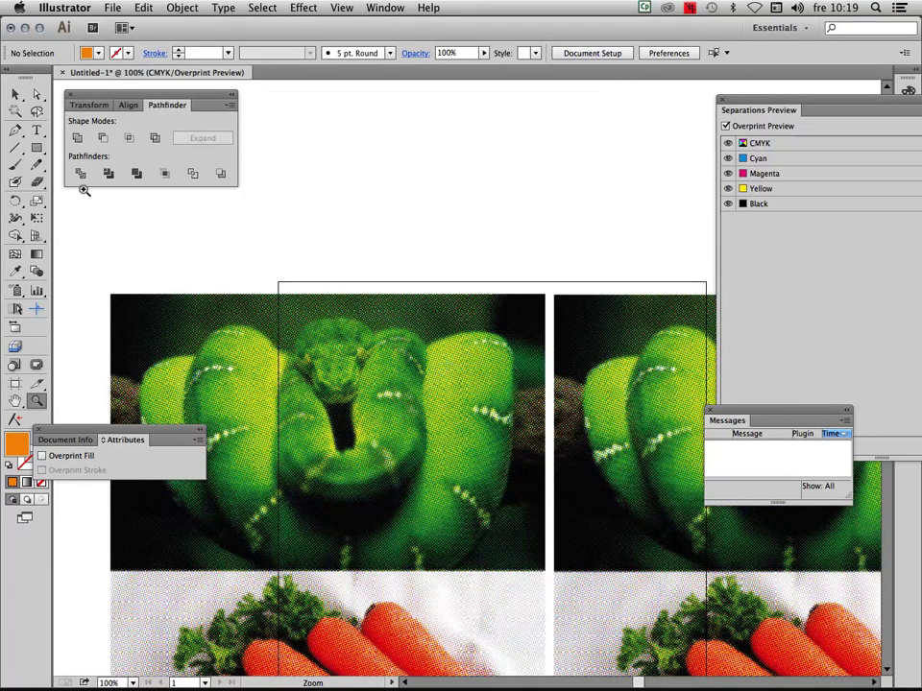
pyautogui.click(15, 94)
pyautogui.click(221, 314)
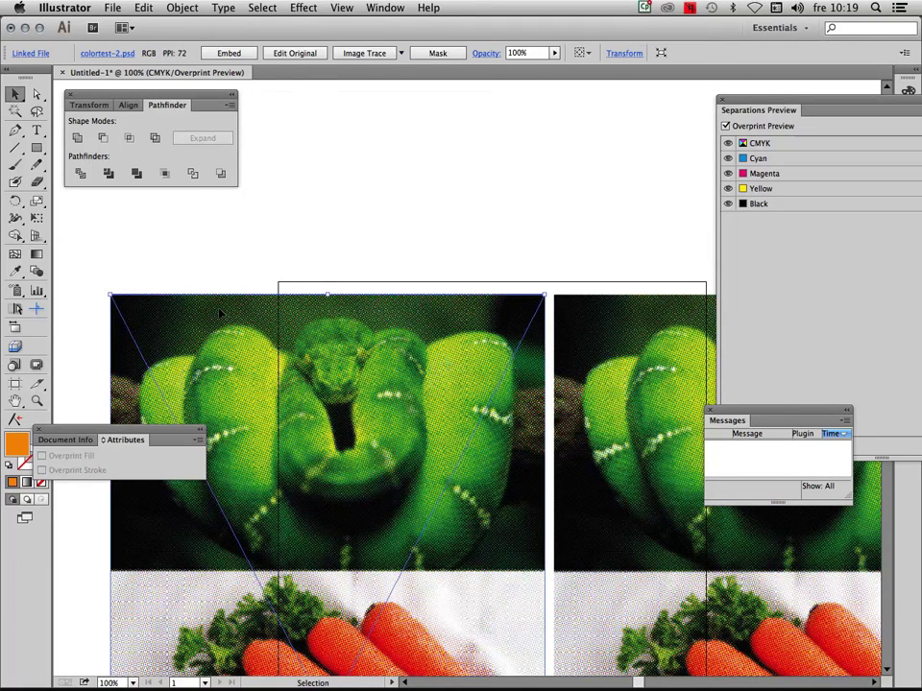
# Open the Links panel, move it off the artwork, and start relinking the selected image.
pyautogui.click(187, 7)
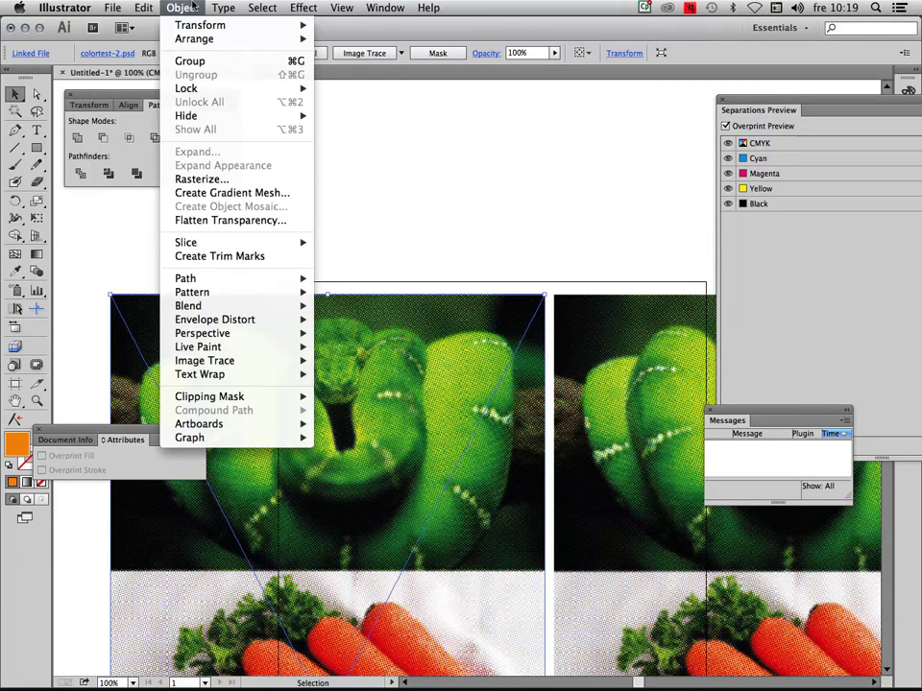
pyautogui.click(112, 8)
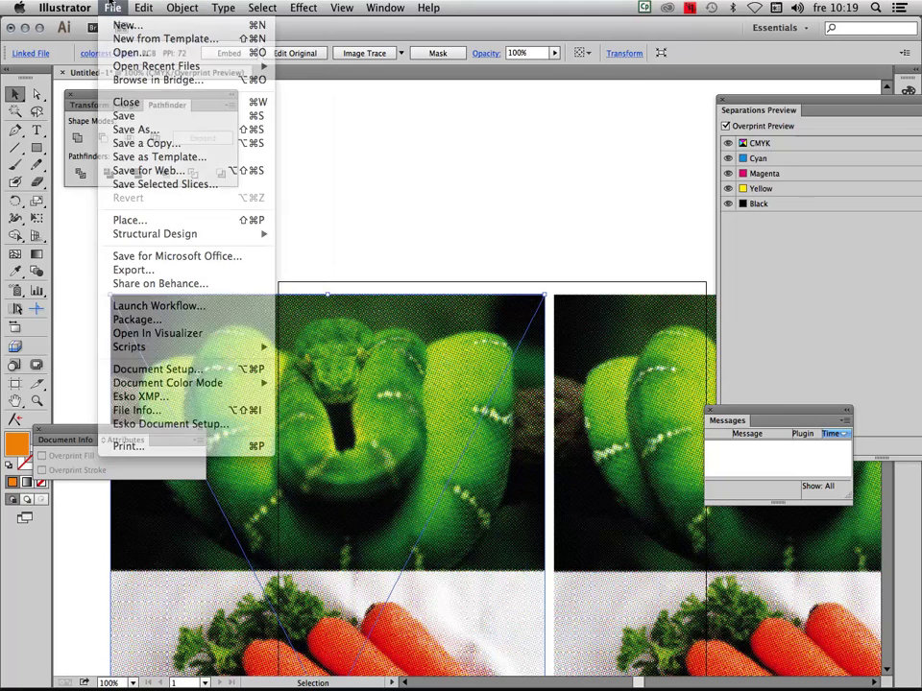
pyautogui.click(385, 8)
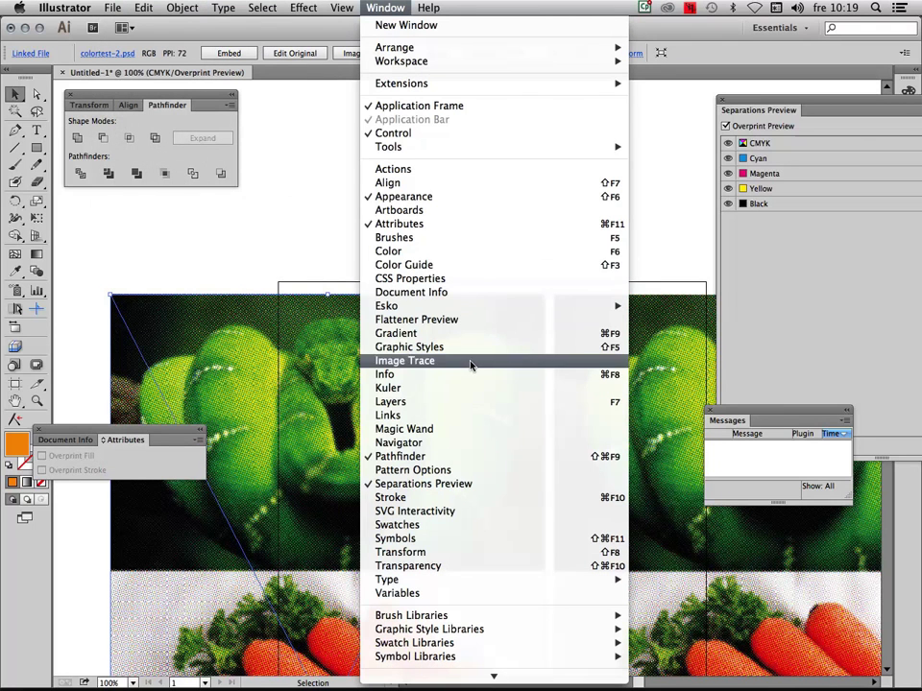
pyautogui.click(465, 415)
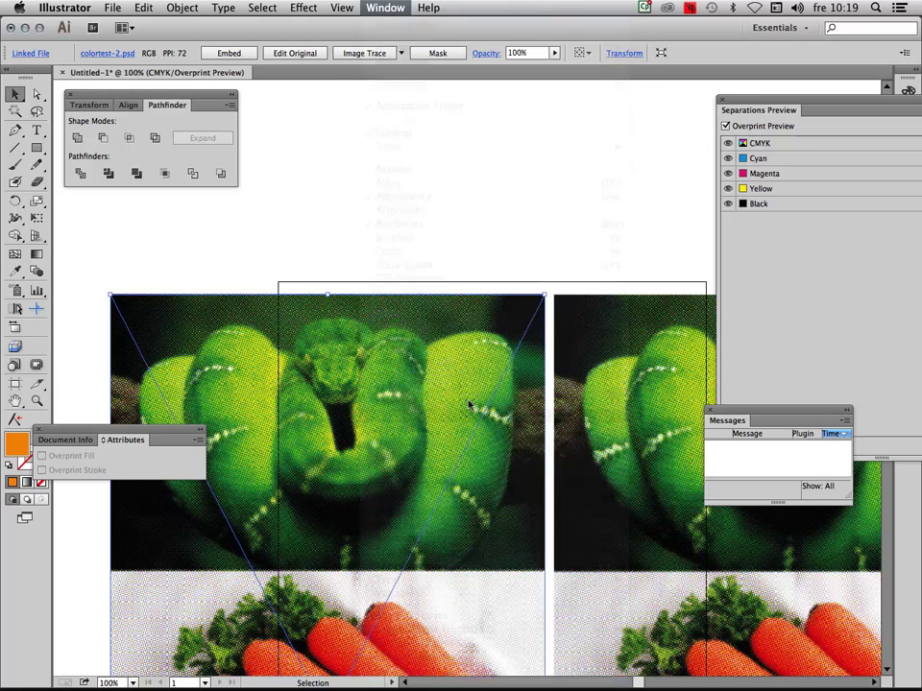
pyautogui.moveTo(401, 276); pyautogui.dragTo(609, 96)
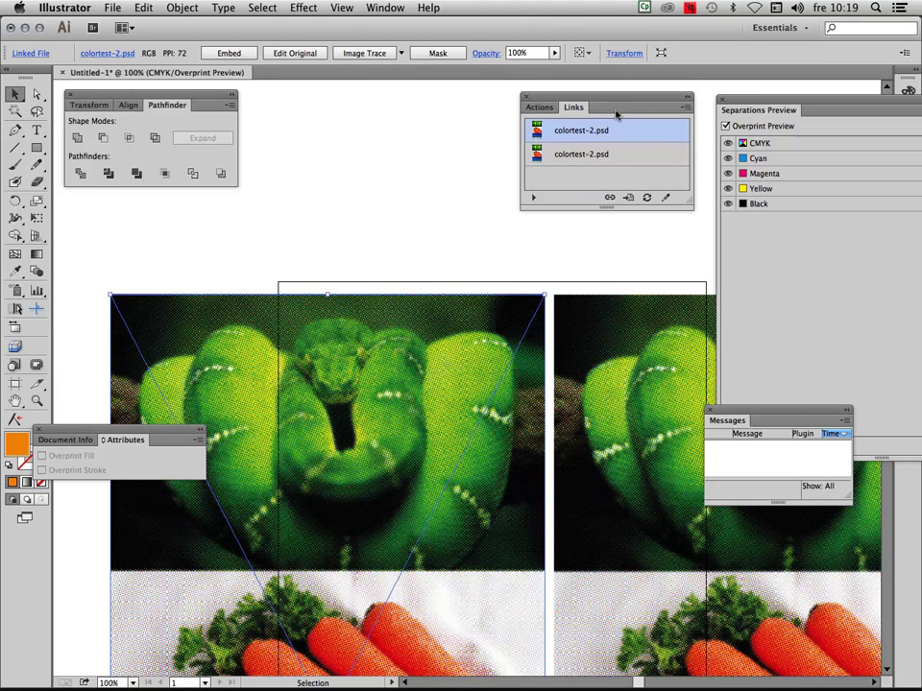
pyautogui.click(609, 197)
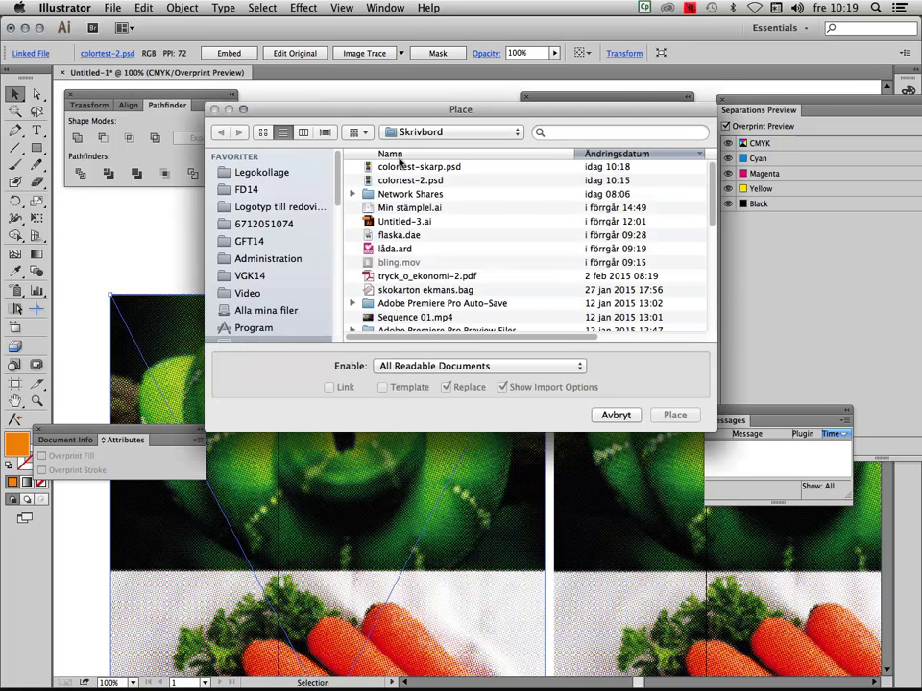
# Place colortest-skarp.psd as the replacement link for the left snake image.
pyautogui.click(422, 166)
pyautogui.click(663, 411)
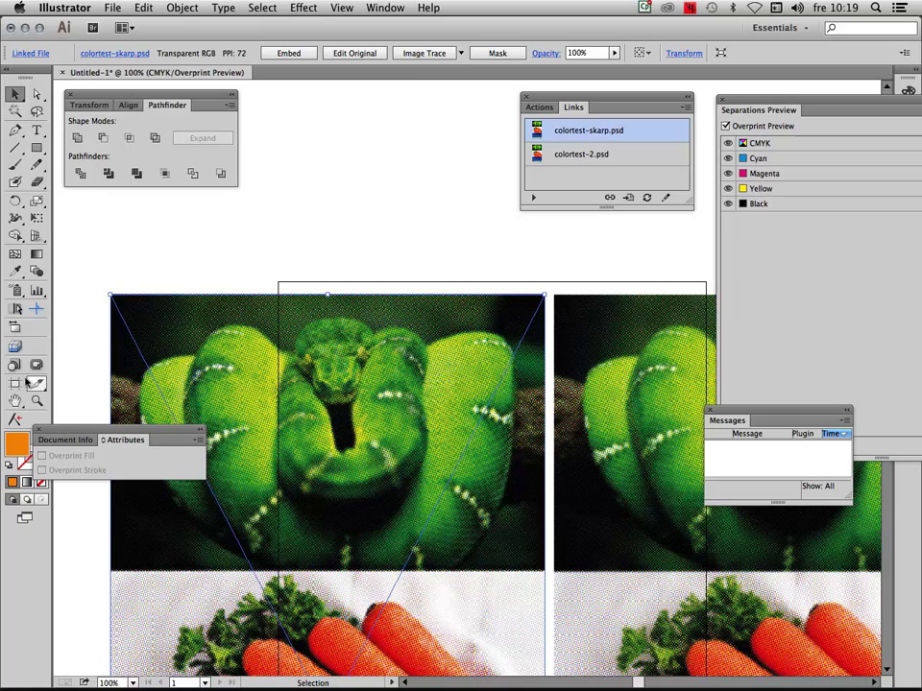
# Zoom in on the snake's mouth to inspect halftone dots, settle at 300%, then return to Photoshop.
pyautogui.press('z')
pyautogui.moveTo(254, 326); pyautogui.dragTo(407, 434)
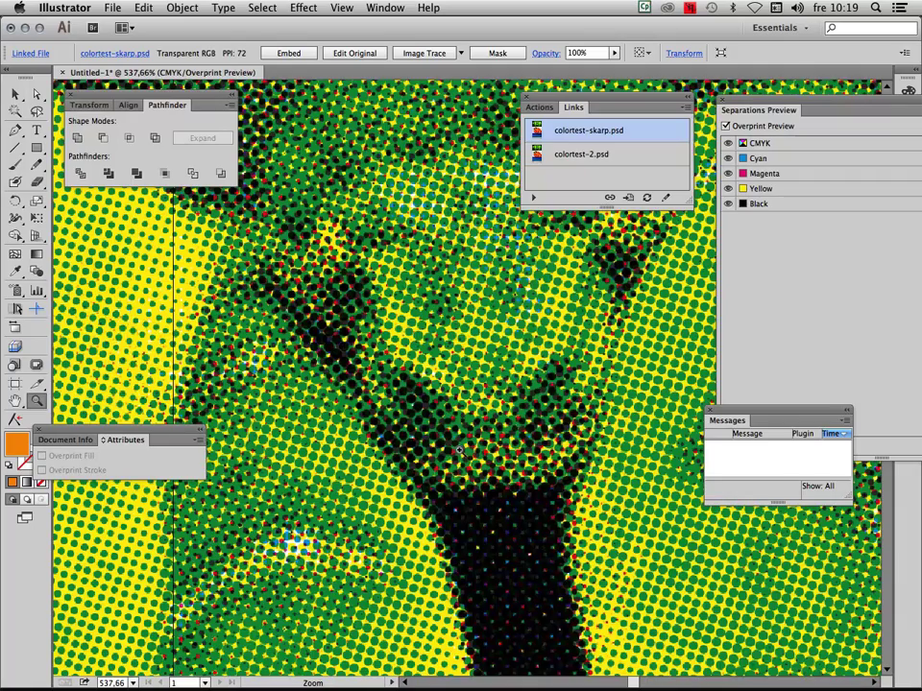
pyautogui.keyDown('alt'); pyautogui.click(461, 450); pyautogui.keyUp('alt')
pyautogui.keyDown('alt'); pyautogui.click(481, 448); pyautogui.keyUp('alt')
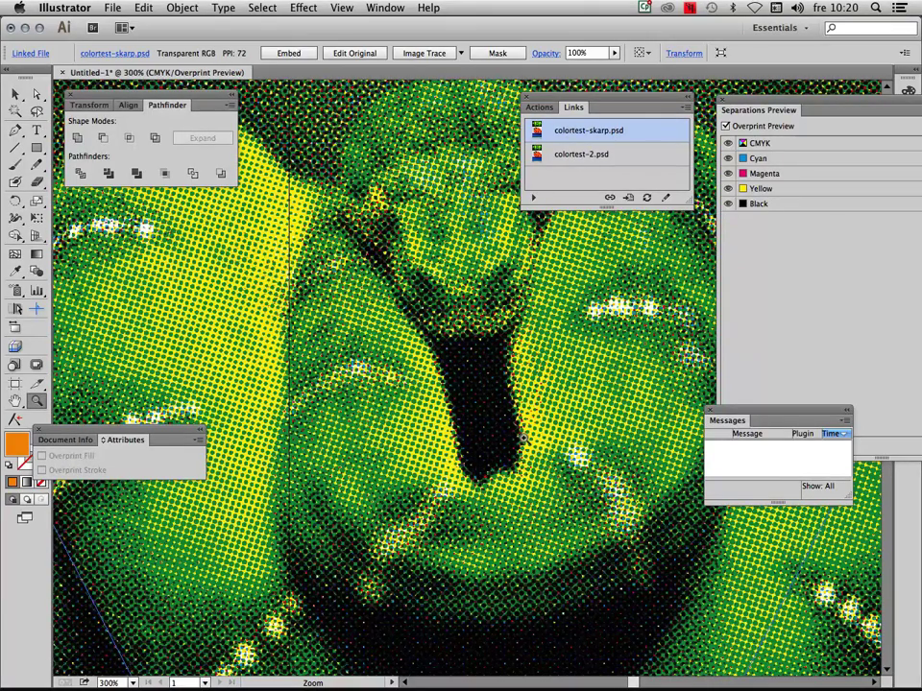
pyautogui.press('super+Tab')
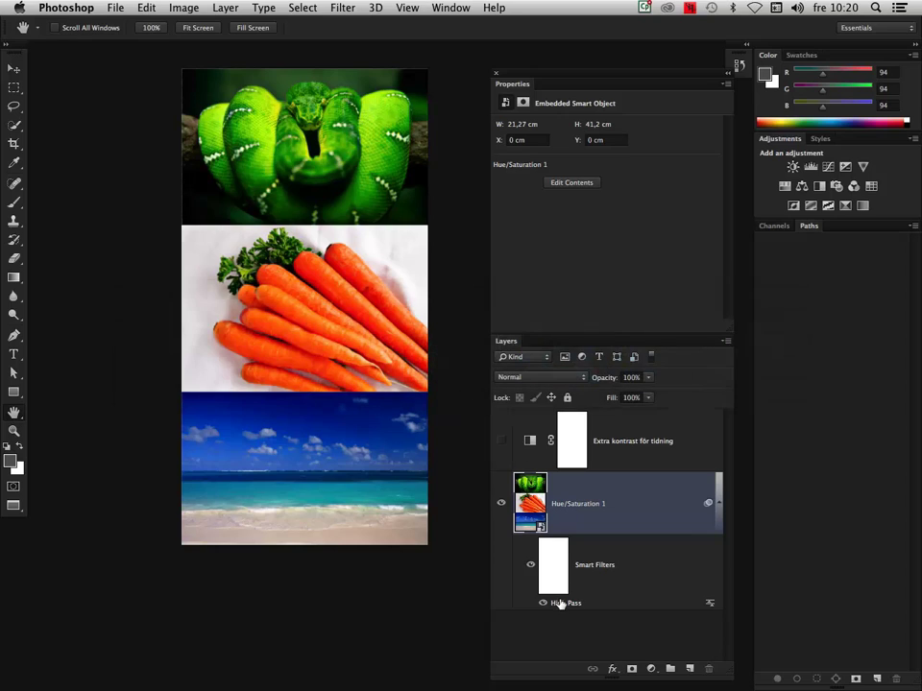
# Raise the High Pass smart filter radius to 141,3 pixels and return to Illustrator.
pyautogui.doubleClick(560, 603)
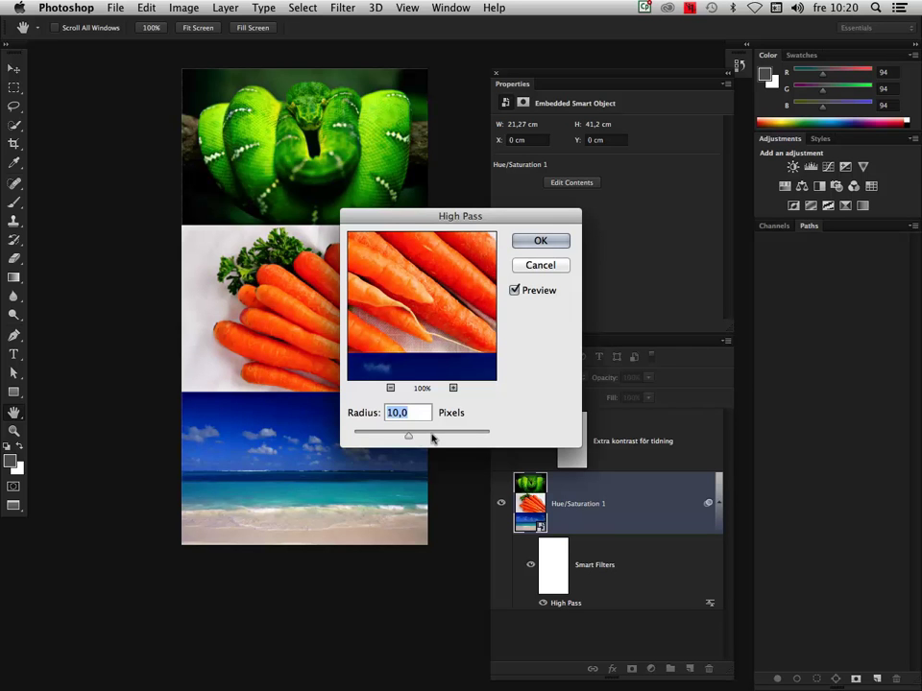
pyautogui.moveTo(433, 432)
pyautogui.mouseDown()
pyautogui.moveTo(459, 432)
pyautogui.moveTo(448, 433)
pyautogui.mouseUp()
pyautogui.moveTo(447, 335)
pyautogui.mouseDown()
pyautogui.moveTo(432, 325)
pyautogui.moveTo(420, 340)
pyautogui.moveTo(417, 322)
pyautogui.moveTo(455, 315)
pyautogui.moveTo(430, 304)
pyautogui.moveTo(421, 323)
pyautogui.moveTo(409, 312)
pyautogui.moveTo(412, 326)
pyautogui.moveTo(391, 323)
pyautogui.moveTo(395, 312)
pyautogui.mouseUp()
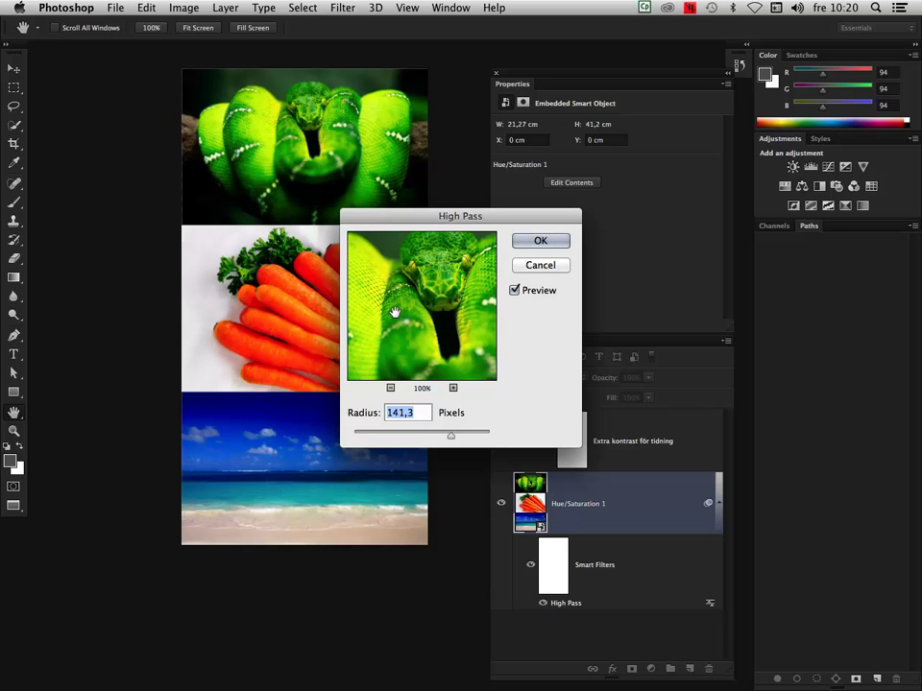
pyautogui.click(539, 241)
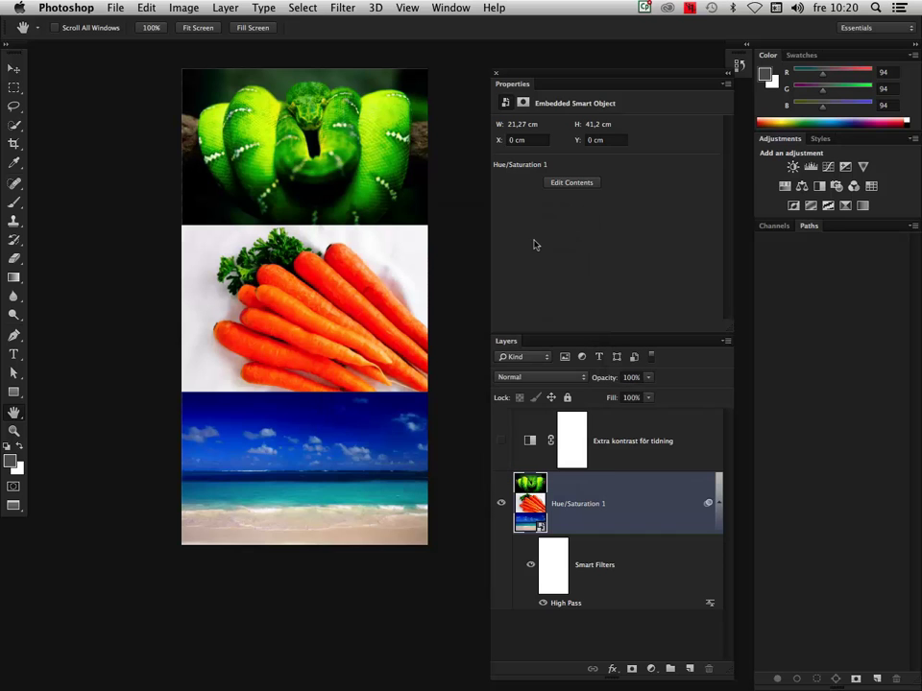
pyautogui.press('super+Tab')
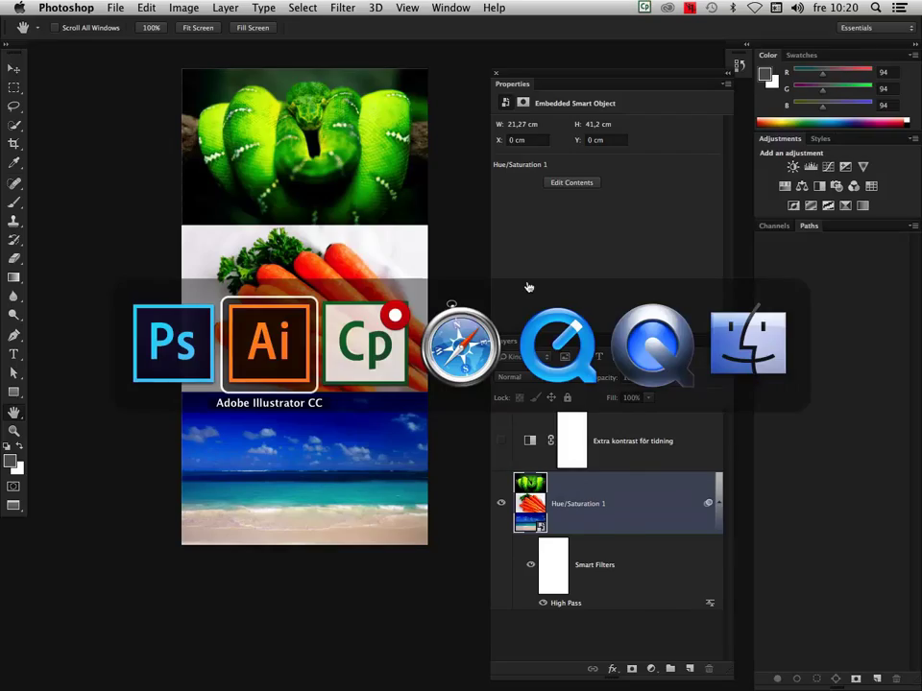
# Switch via Photoshop back to Illustrator and accept updating the modified linked snake images.
pyautogui.press('super+Tab')
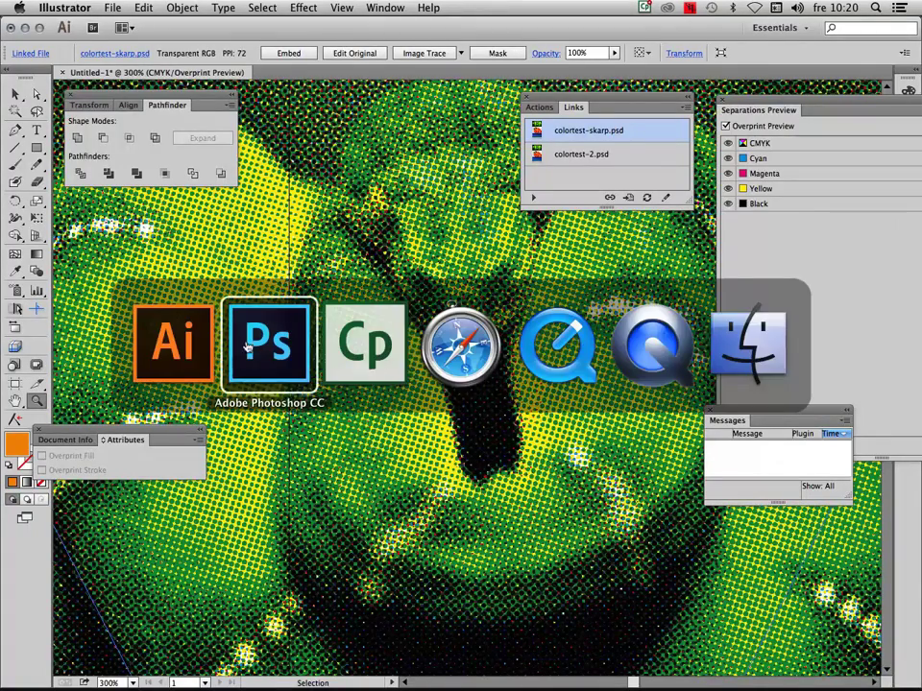
pyautogui.click(259, 341)
pyautogui.press('super+Tab')
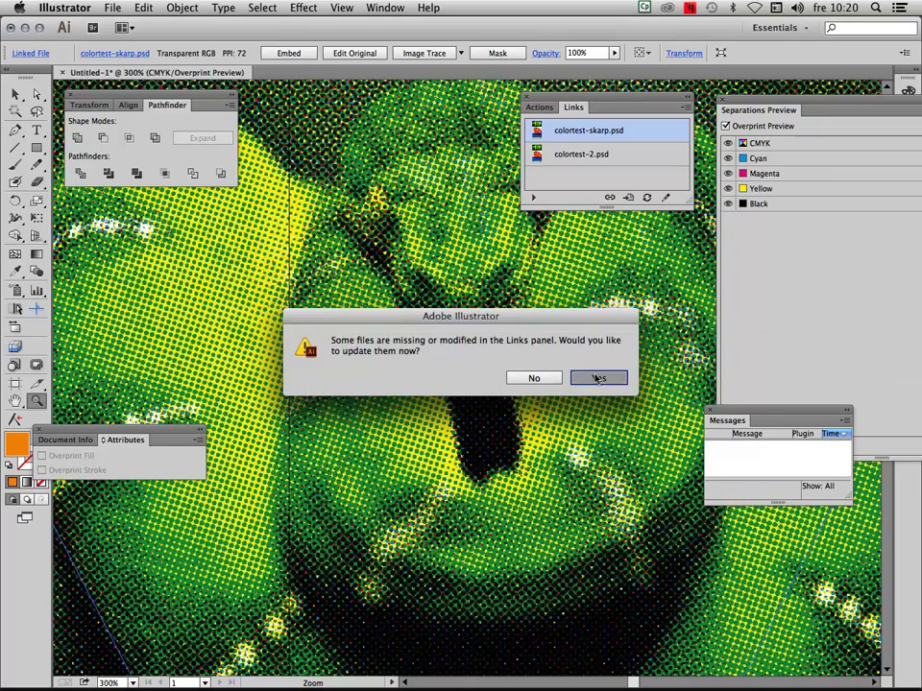
pyautogui.click(597, 375)
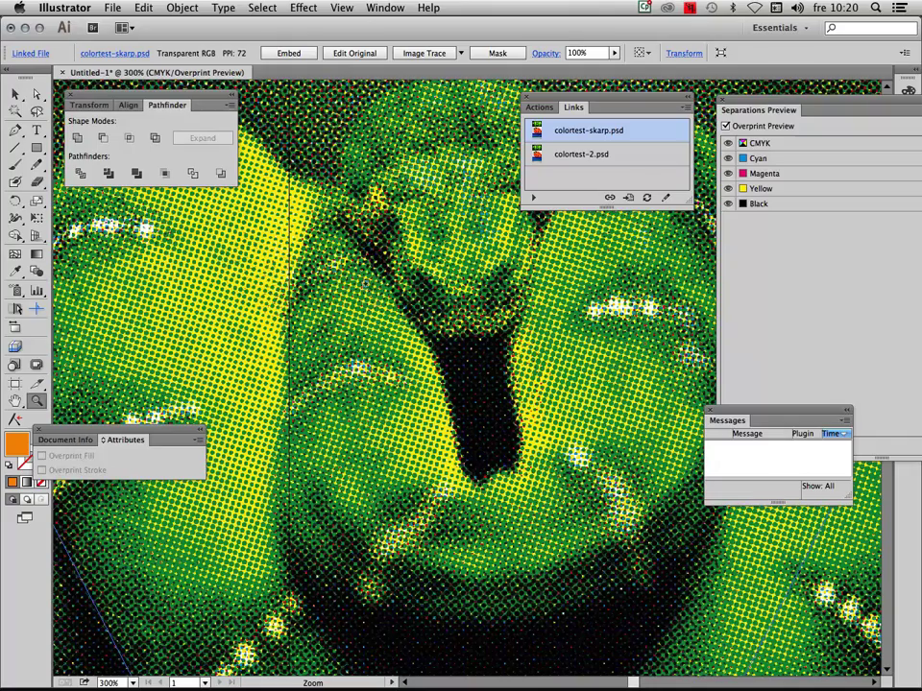
# Pan across the snake image to inspect its halftone dots up close.
pyautogui.press('space')
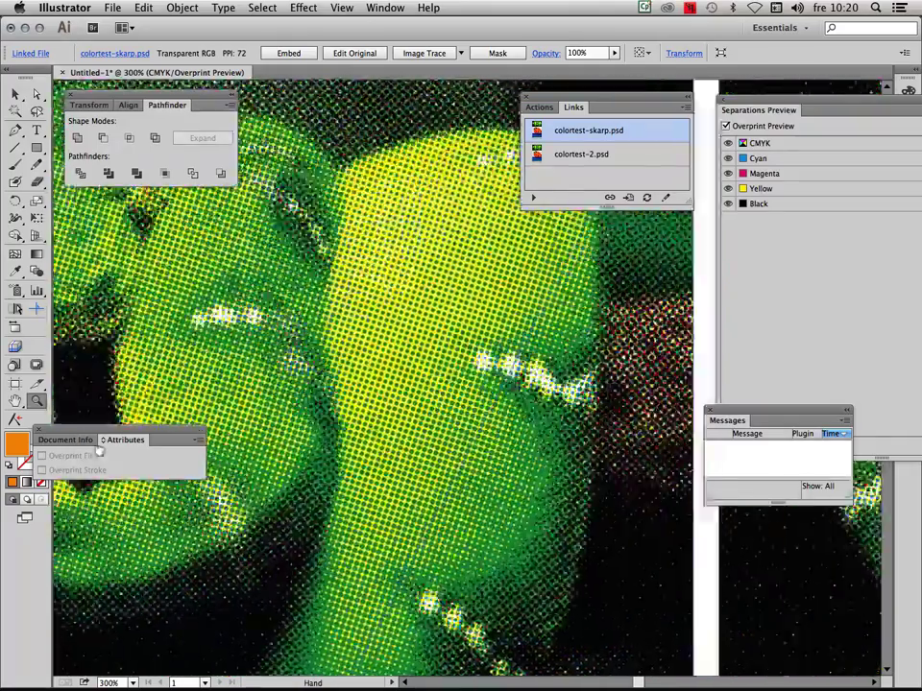
pyautogui.moveTo(543, 424); pyautogui.dragTo(43, 364)
pyautogui.moveTo(599, 395)
pyautogui.mouseDown()
pyautogui.moveTo(89, 365)
pyautogui.moveTo(308, 380)
pyautogui.moveTo(421, 366)
pyautogui.moveTo(376, 383)
pyautogui.moveTo(447, 380)
pyautogui.mouseUp()
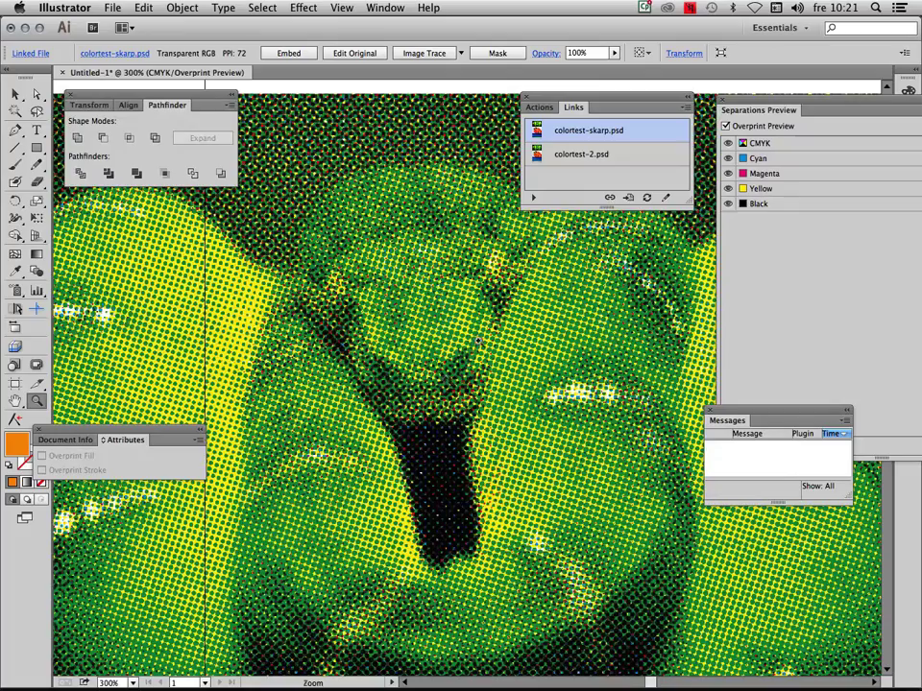
pyautogui.moveTo(318, 325); pyautogui.dragTo(917, 299)
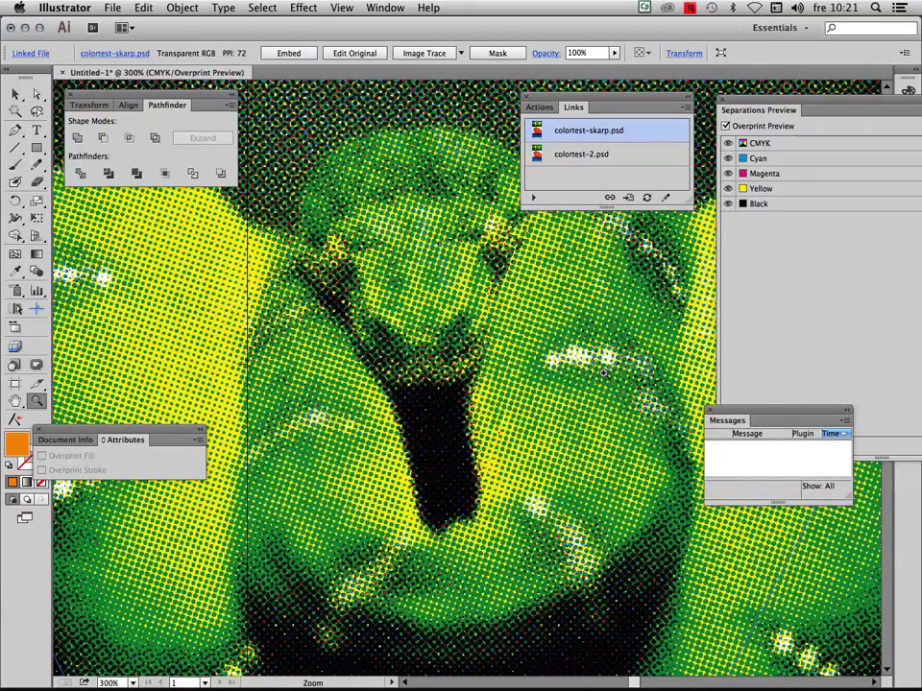
# Zoom out to 150% to show the whole snake with empty page above it.
pyautogui.keyDown('alt'); pyautogui.click(536, 422); pyautogui.keyUp('alt')
pyautogui.keyDown('alt'); pyautogui.click(537, 422); pyautogui.keyUp('alt')
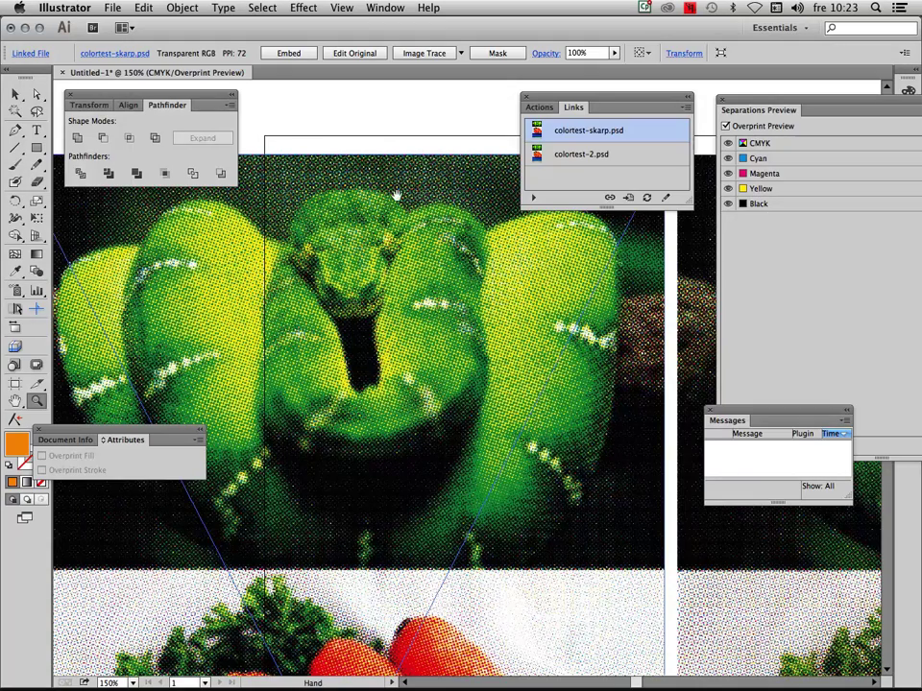
pyautogui.scroll(5, 528, 403)
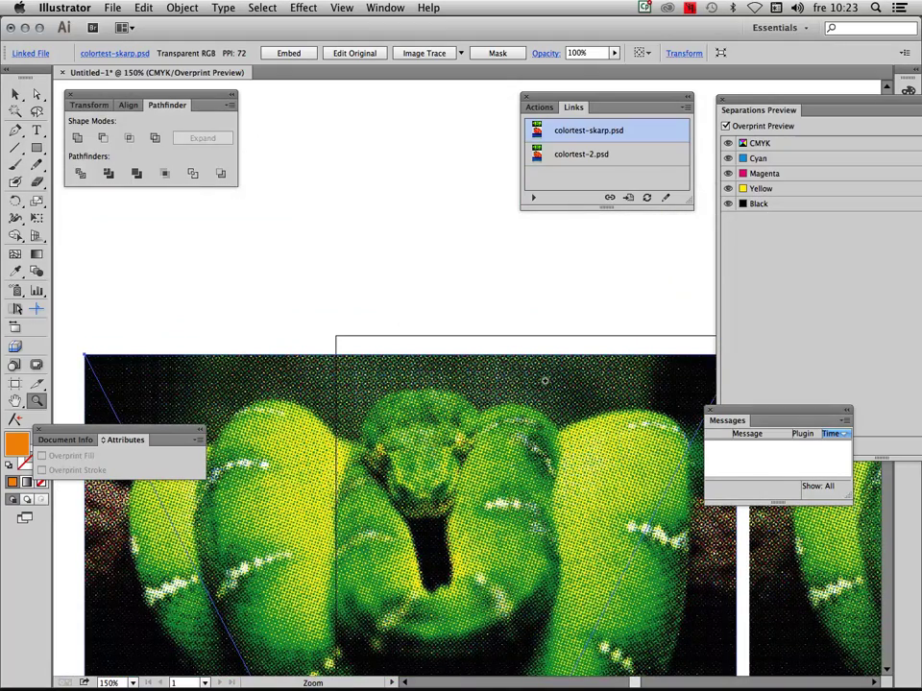
# Draw a text frame above the snake image containing 'Vektor text'.
pyautogui.click(36, 130)
pyautogui.moveTo(317, 142); pyautogui.dragTo(480, 228)
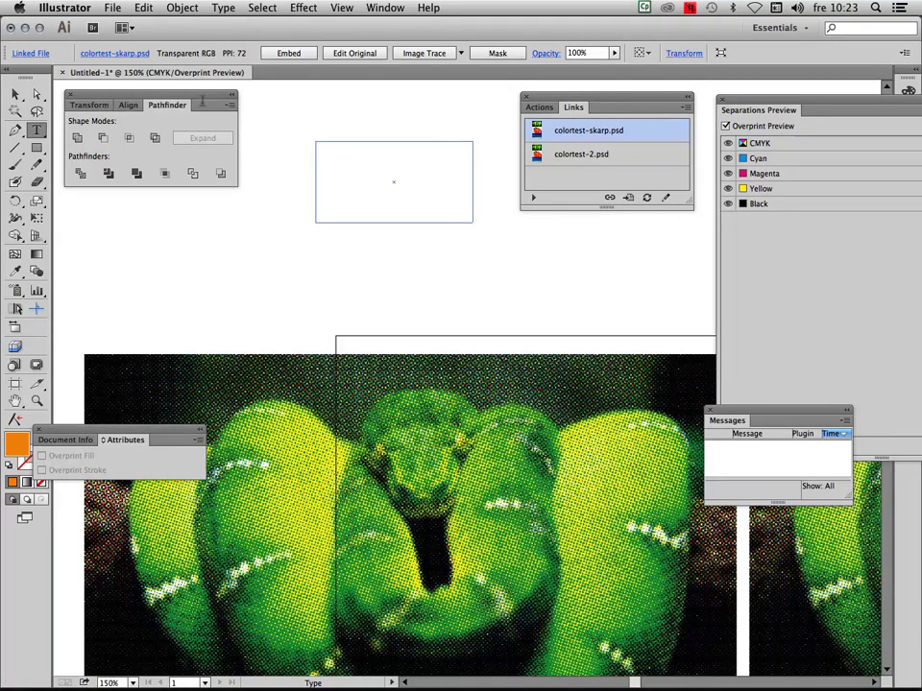
pyautogui.click(317, 149)
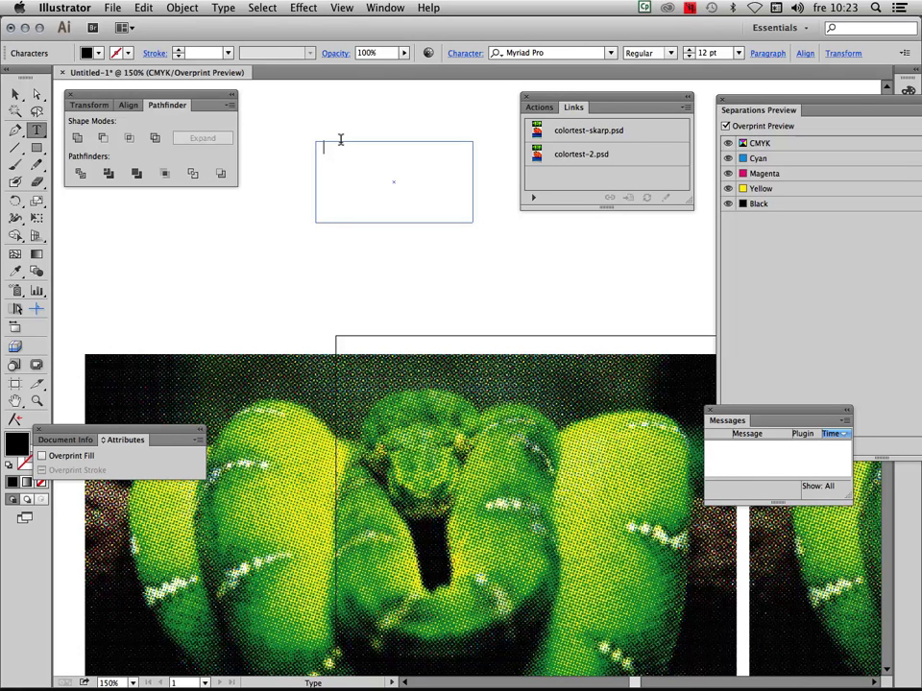
pyautogui.write('Vektor text')
pyautogui.press('Escape')
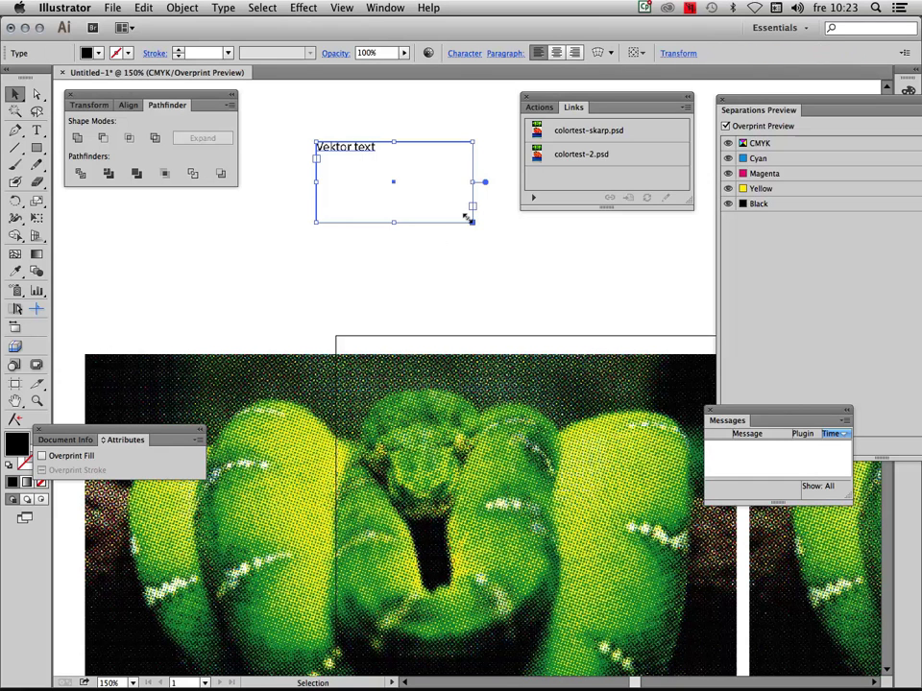
# Give all of the Vektor text a 14 pt stroke.
pyautogui.doubleClick(370, 144)
pyautogui.press('super+a')
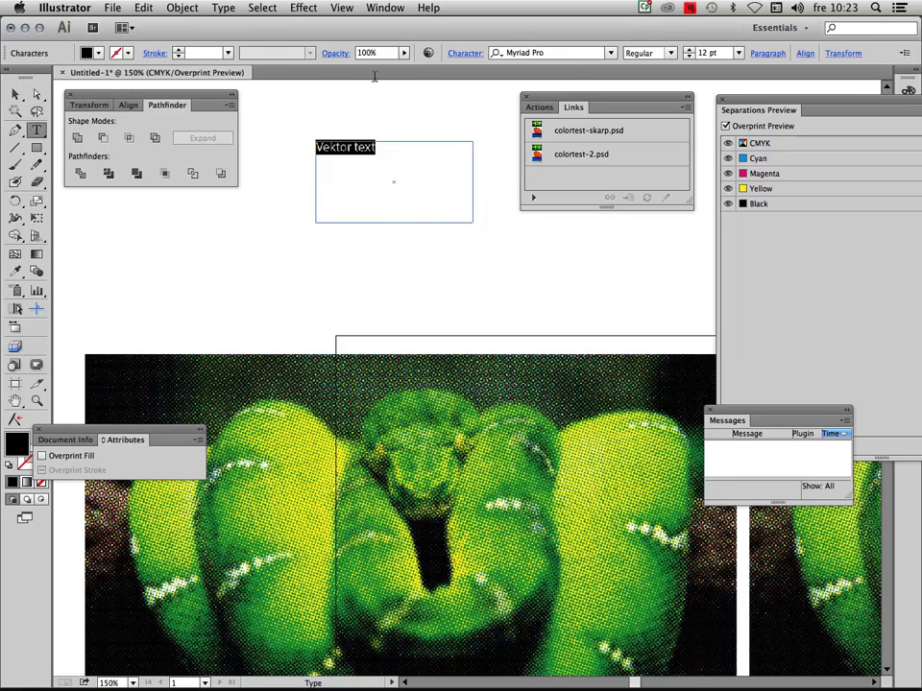
pyautogui.click(229, 54)
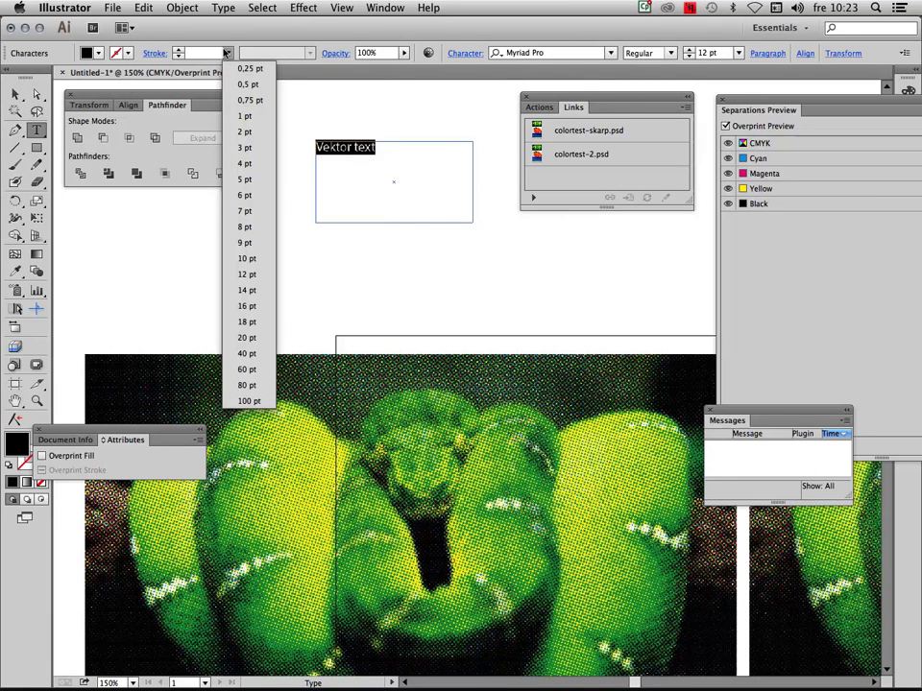
pyautogui.click(247, 289)
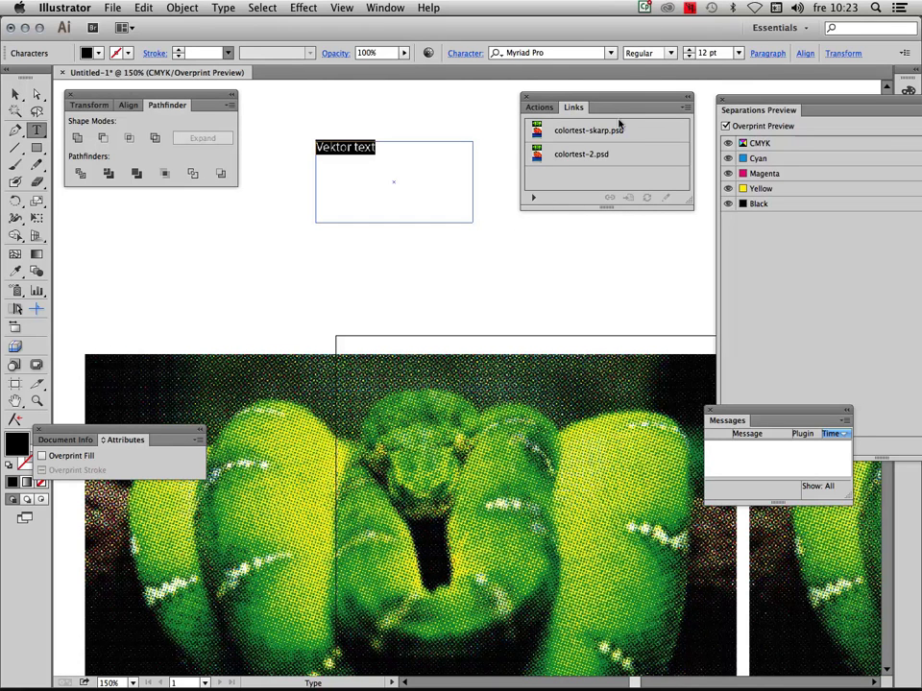
pyautogui.press('Escape')
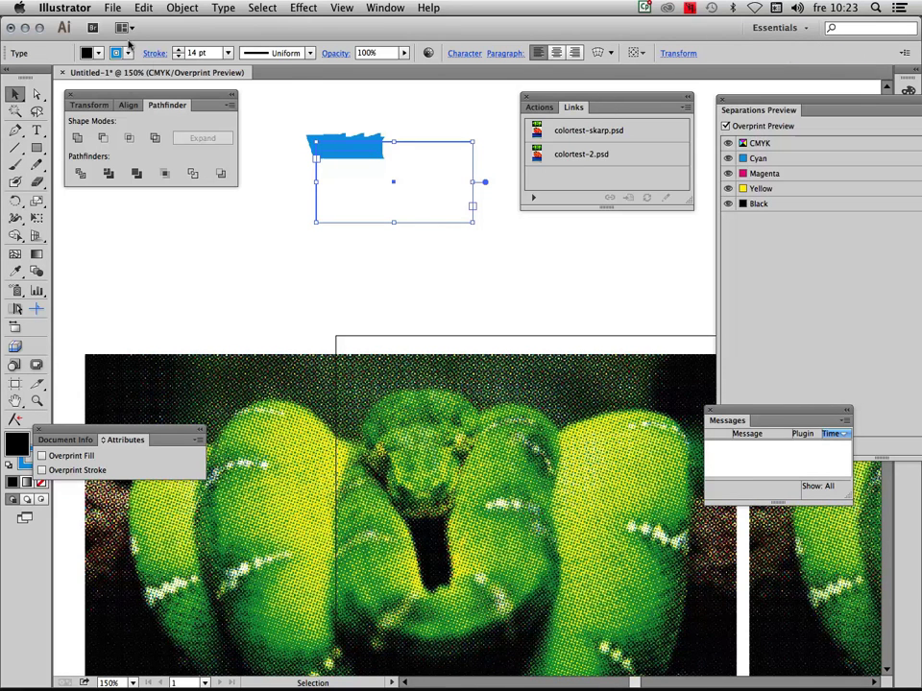
# Undo the 14 pt stroke, convert Vektor text to point type and start scaling it up.
pyautogui.click(98, 53)
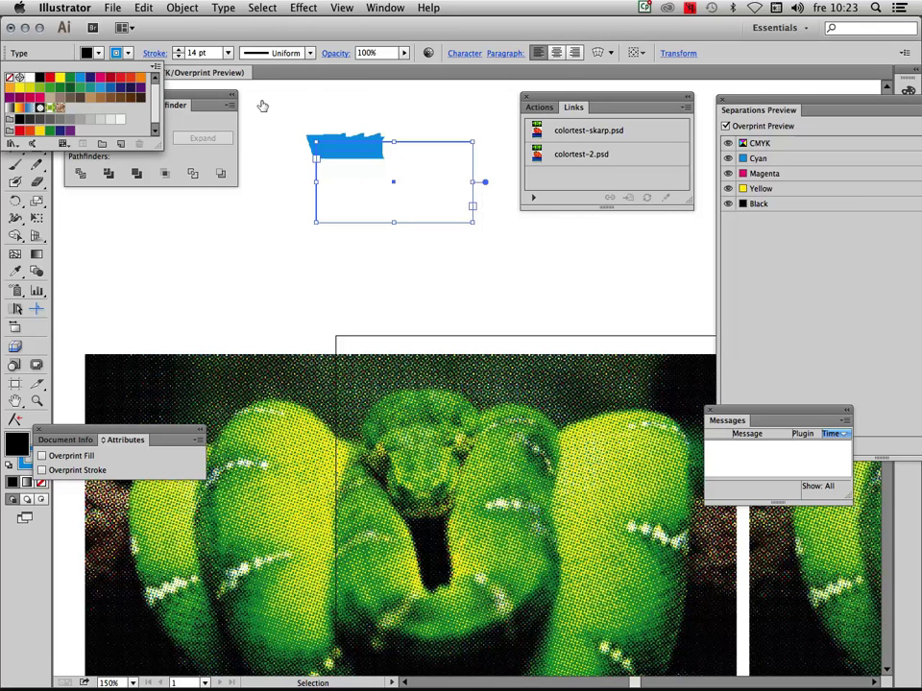
pyautogui.press('Escape')
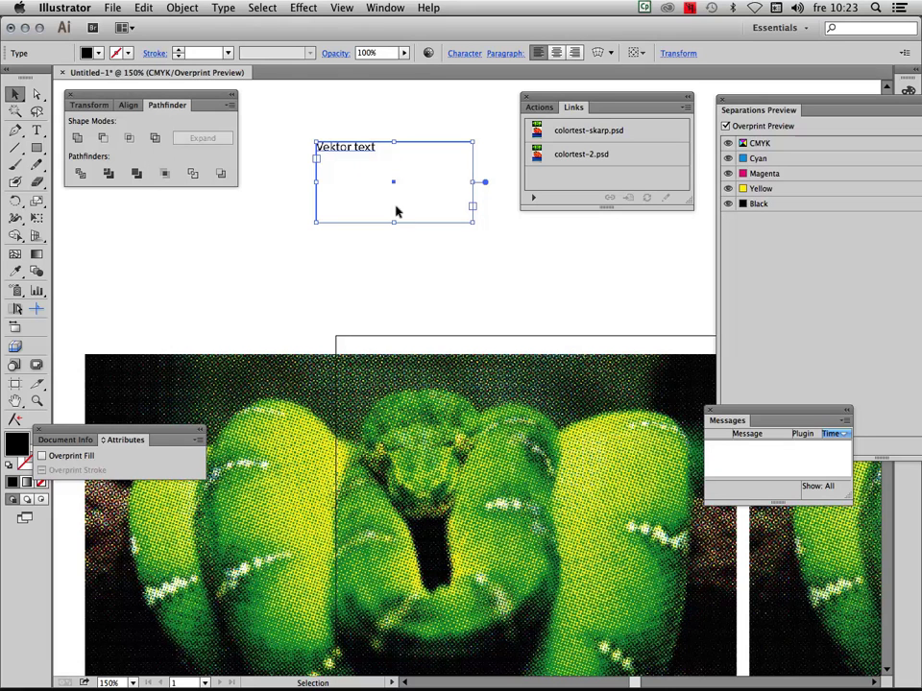
pyautogui.doubleClick(492, 211)
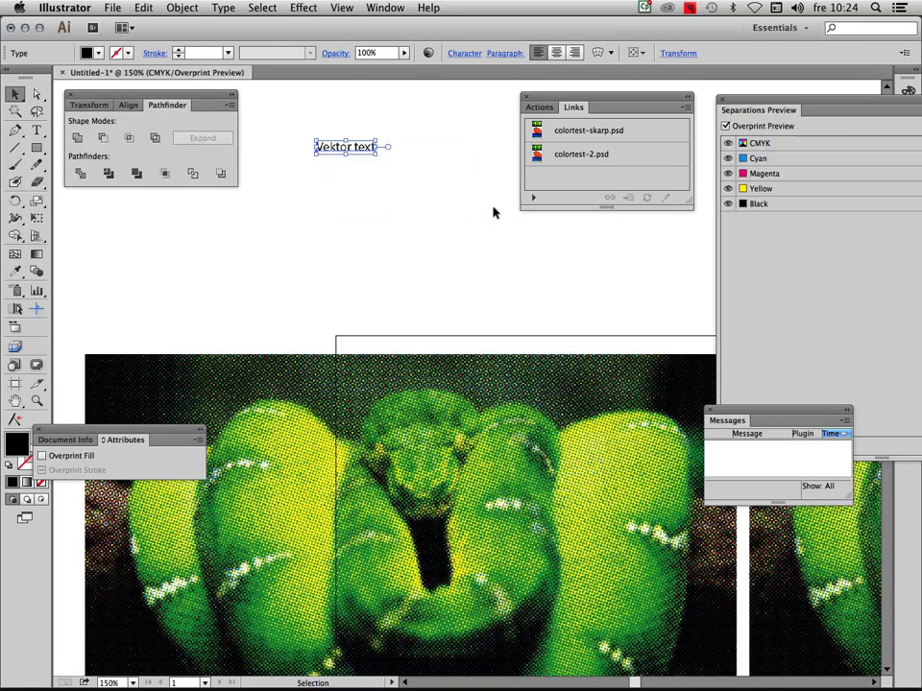
pyautogui.moveTo(375, 152); pyautogui.dragTo(623, 267)
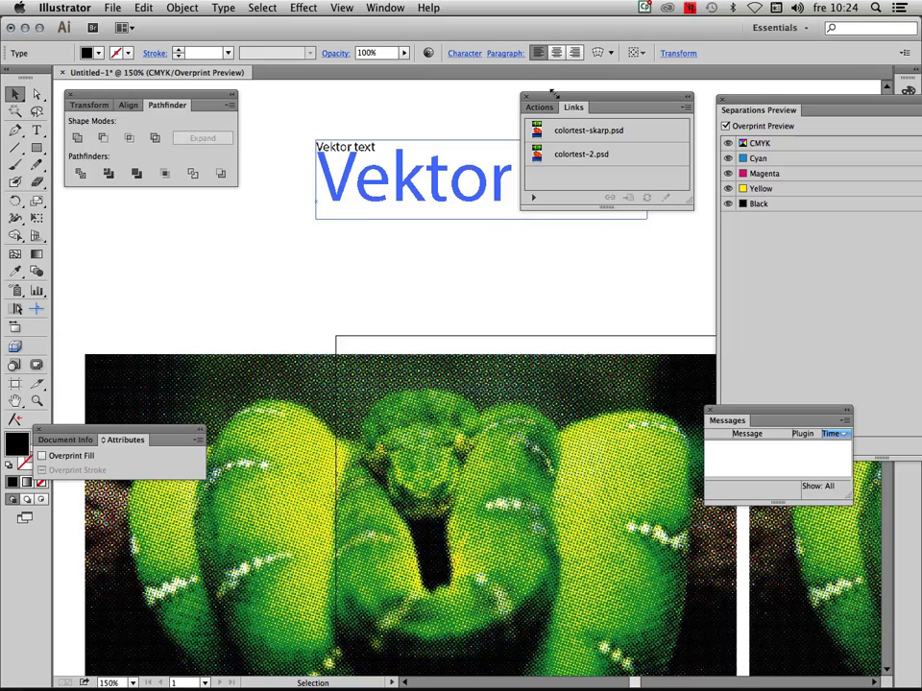
# Scale Vektor text to headline size, then Alt-drag a duplicate just below the original.
pyautogui.moveTo(554, 91)
pyautogui.mouseDown()
pyautogui.moveTo(702, 96)
pyautogui.moveTo(693, 96)
pyautogui.mouseUp()
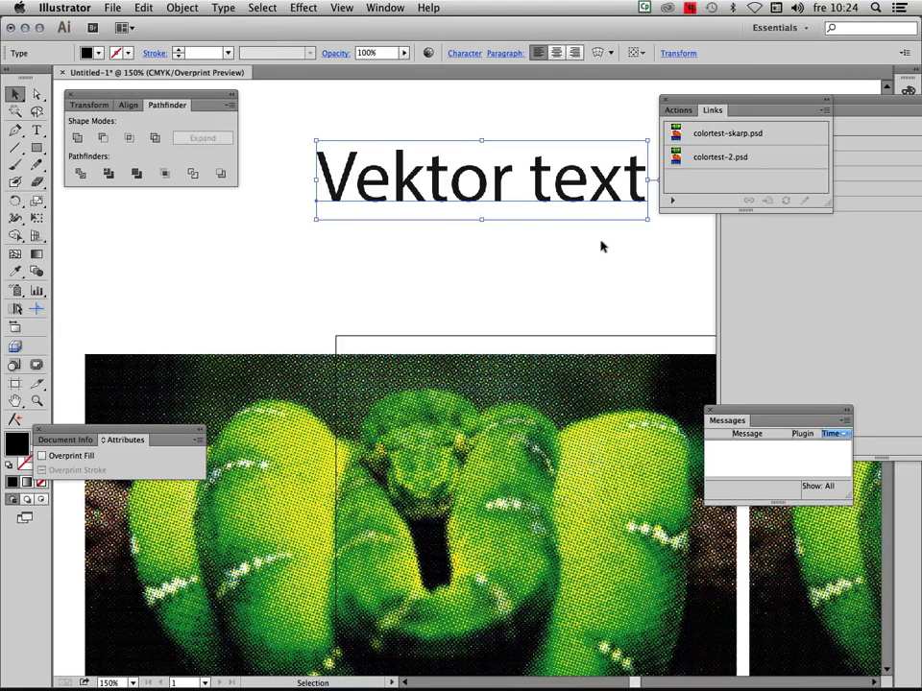
pyautogui.click(588, 265)
pyautogui.press('super+Tab')
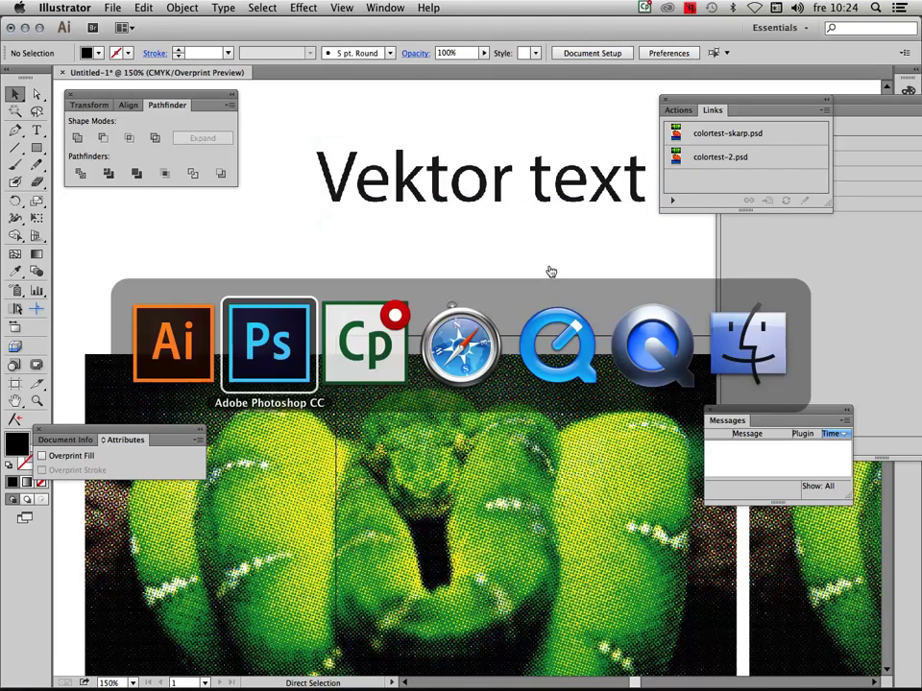
pyautogui.press('super+Tab')
pyautogui.press('shift+super+Tab')
pyautogui.press('Escape')
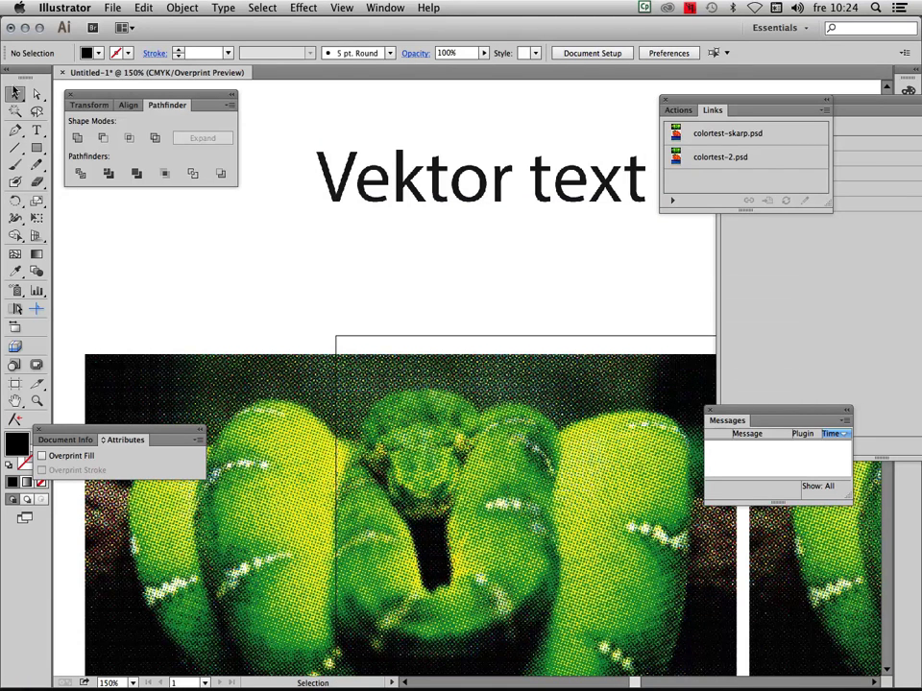
pyautogui.click(380, 177)
pyautogui.moveTo(381, 175); pyautogui.dragTo(440, 261)
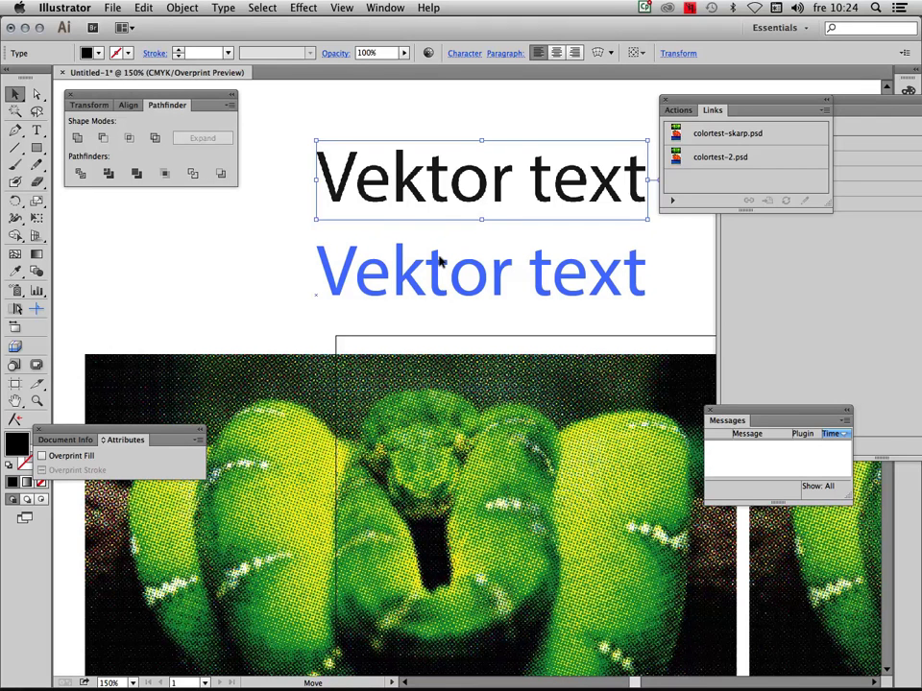
# Drop the copy below the original and rasterize it as CMYK, 300 ppi, white background.
pyautogui.moveTo(440, 261); pyautogui.dragTo(440, 261)
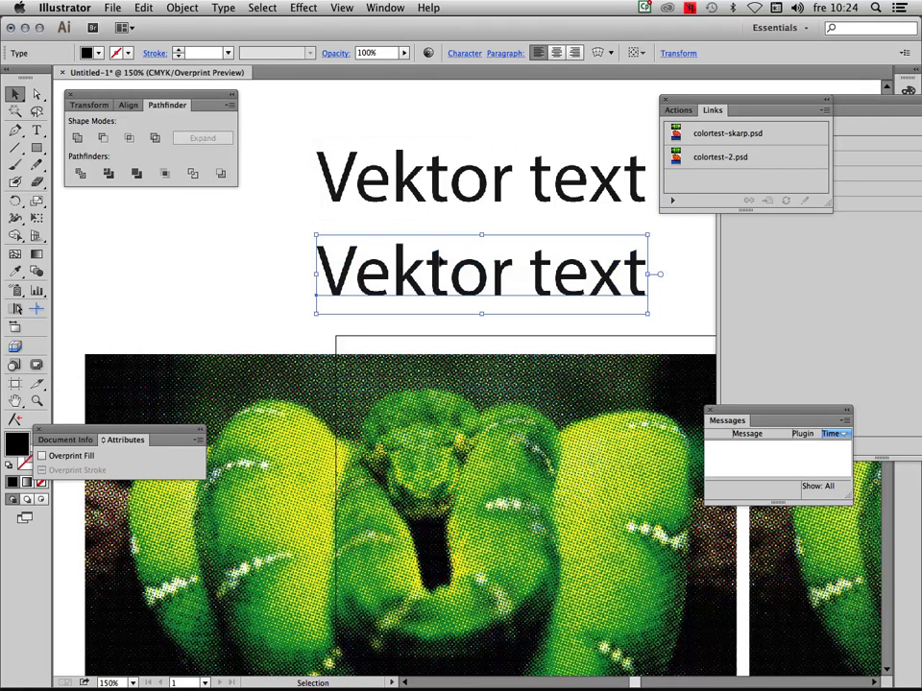
pyautogui.click(181, 7)
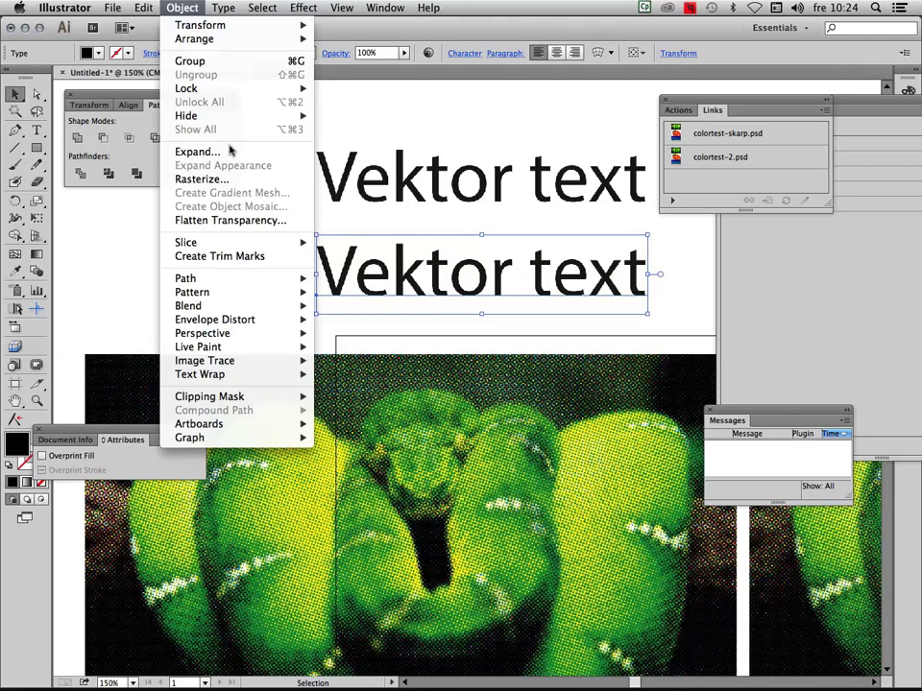
pyautogui.click(207, 178)
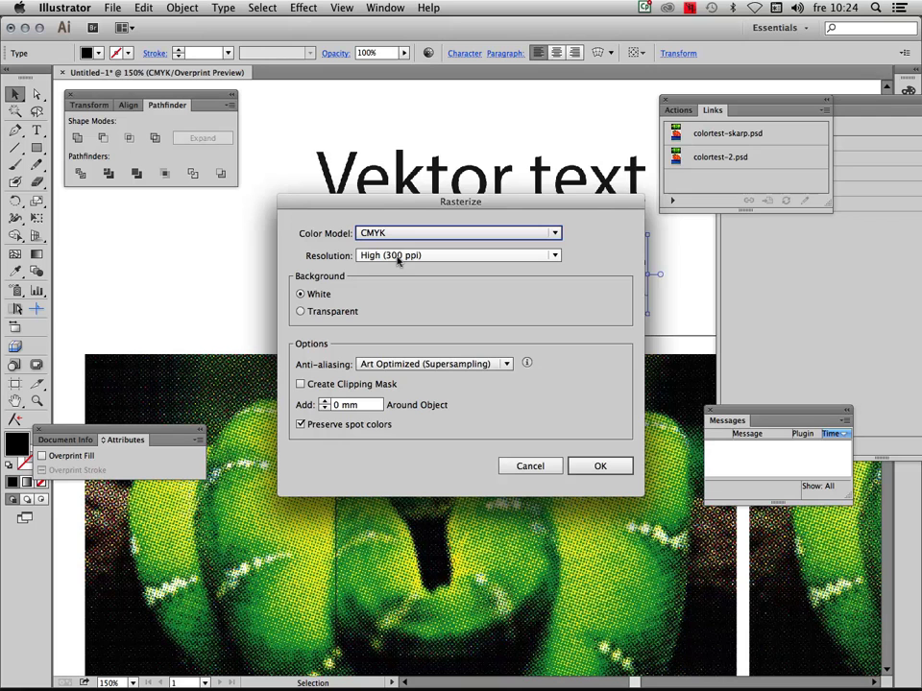
pyautogui.click(612, 468)
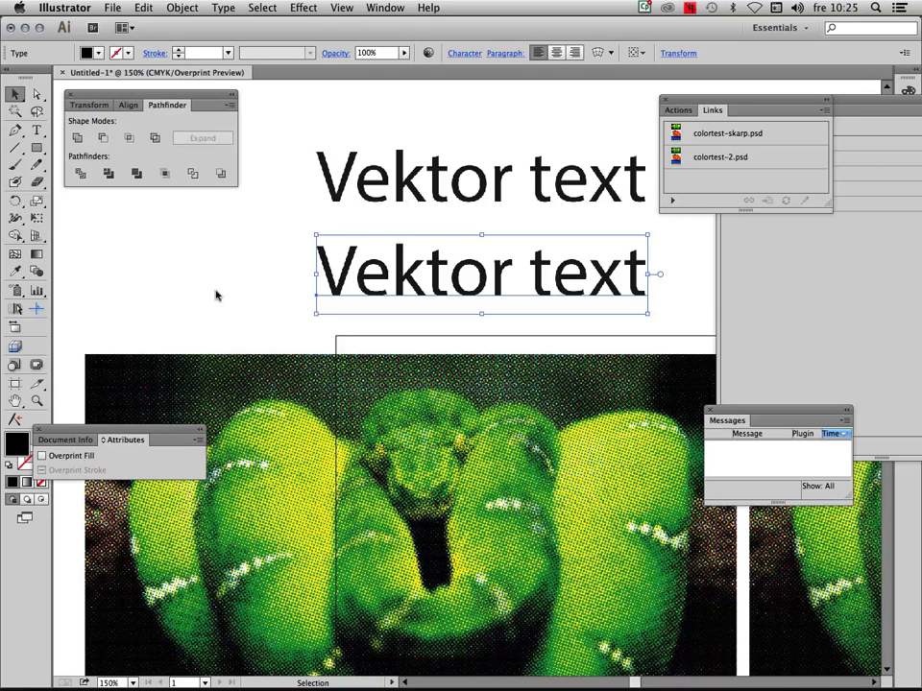
# Undo the rasterize to restore live type, then marquee-select both Vektor text objects.
pyautogui.press('super+a')
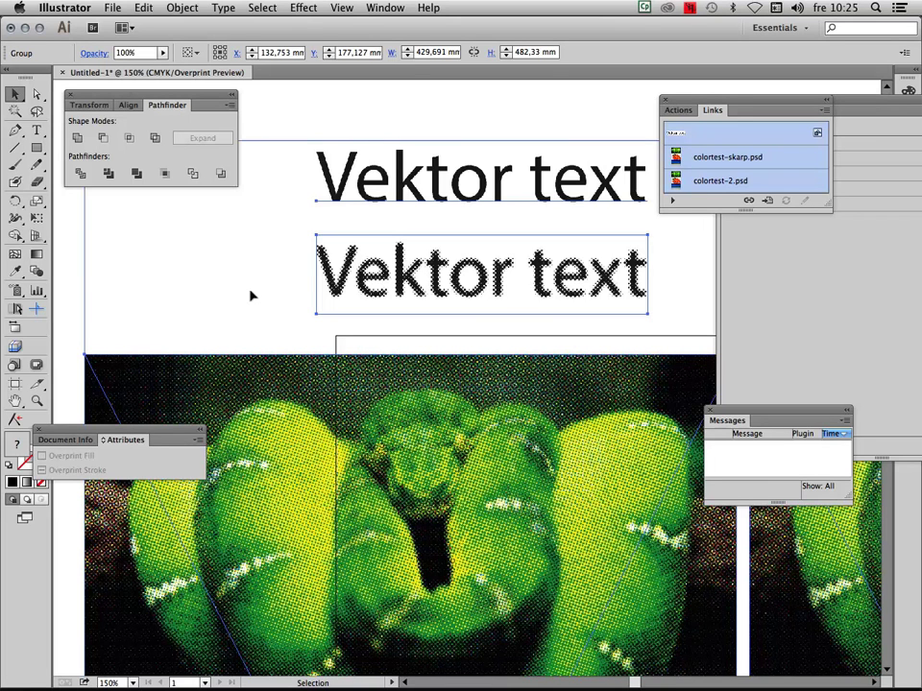
pyautogui.press('ctrl')
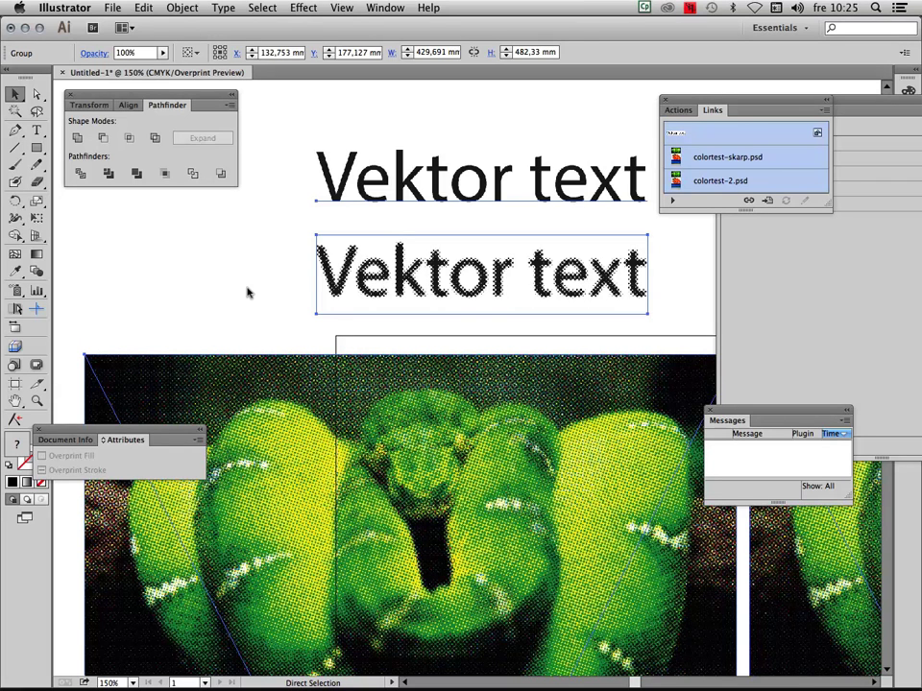
pyautogui.hotkey('ctrl', 'z')
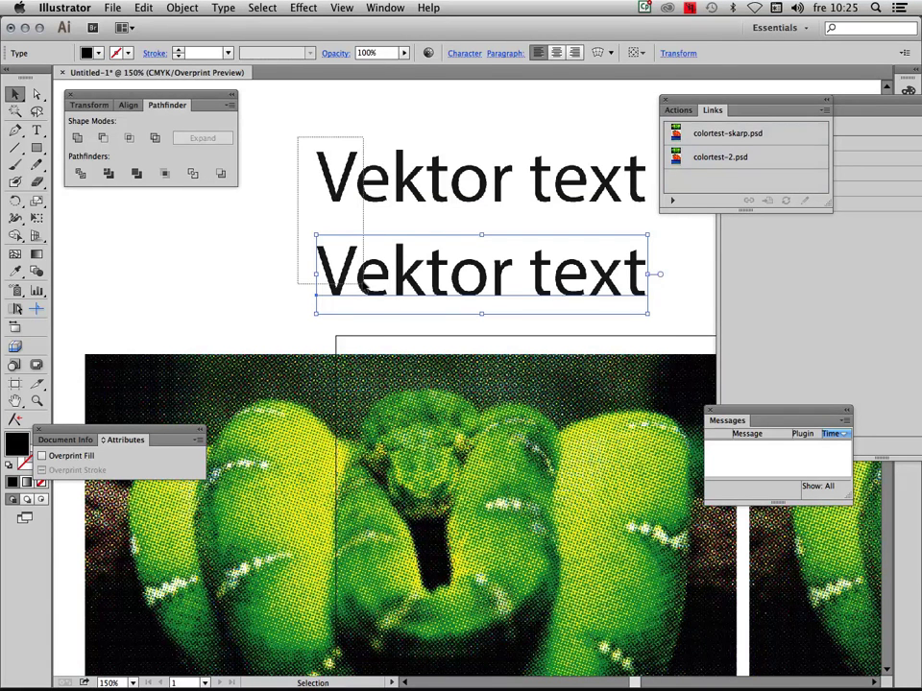
pyautogui.moveTo(298, 141); pyautogui.dragTo(370, 256)
# Fill both Vektor text objects with a dark indigo blue CMYK swatch.
pyautogui.click(93, 53)
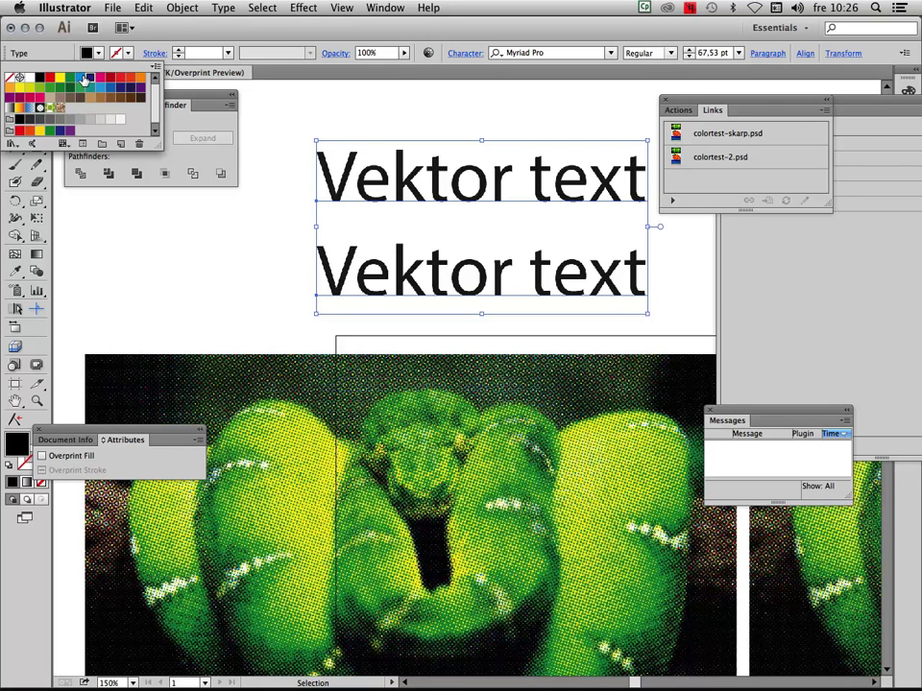
pyautogui.click(86, 78)
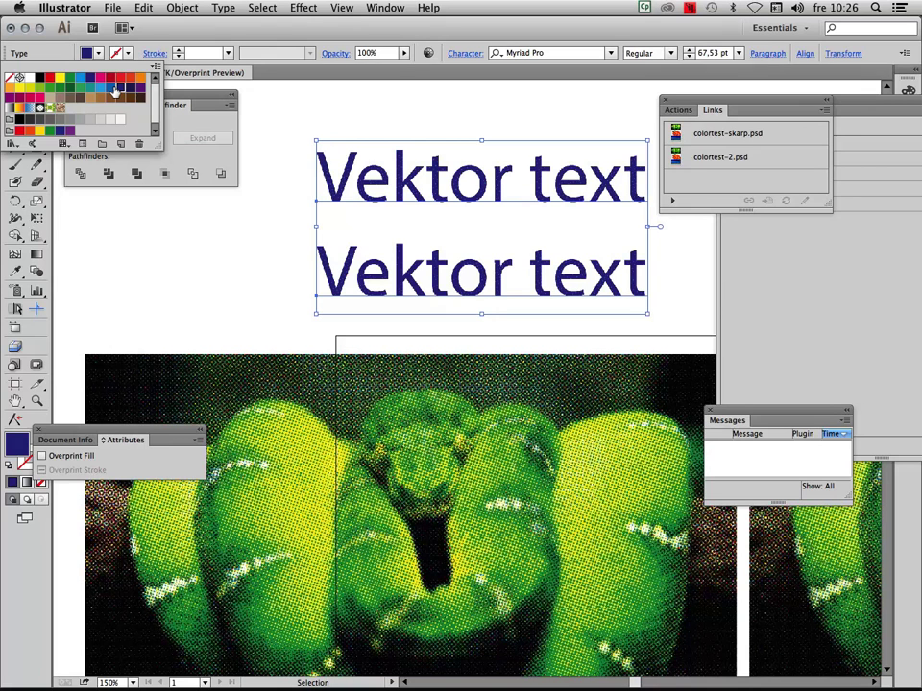
pyautogui.click(404, 122)
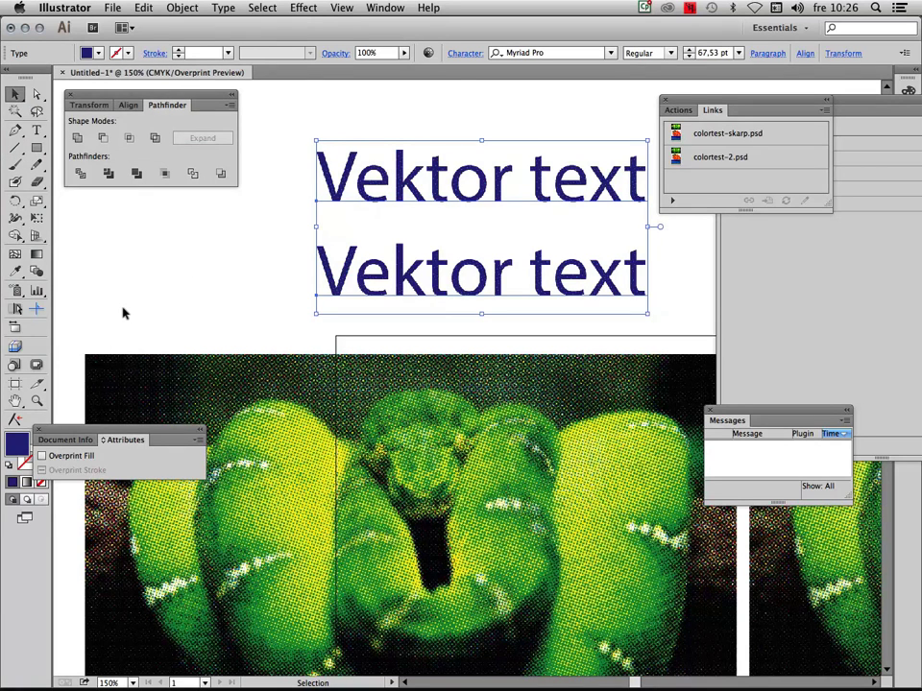
# Zoom in on the Vektor text and open Separations Preview.
pyautogui.press('z')
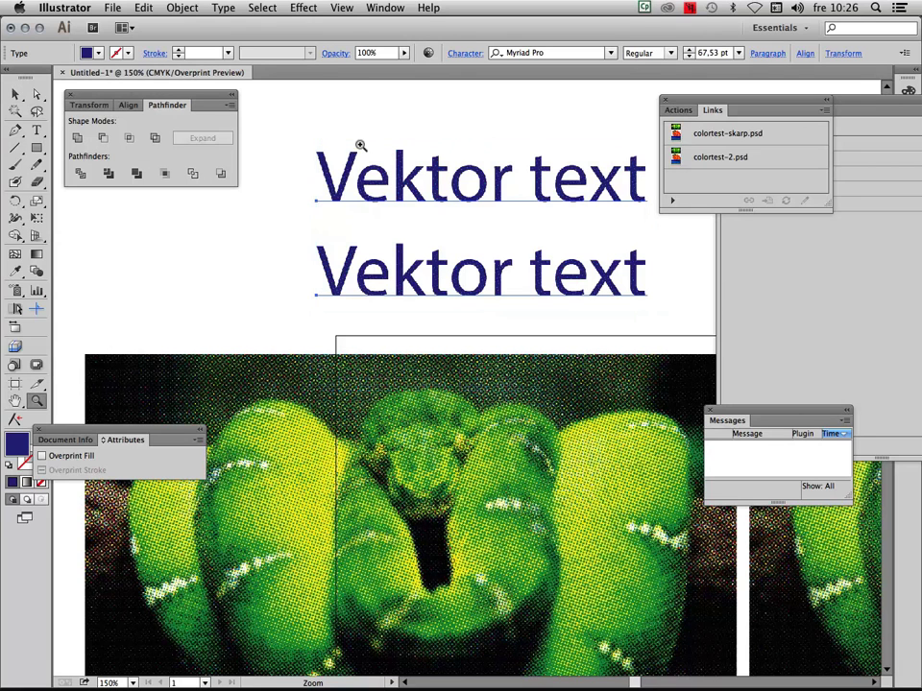
pyautogui.moveTo(298, 144); pyautogui.dragTo(488, 319)
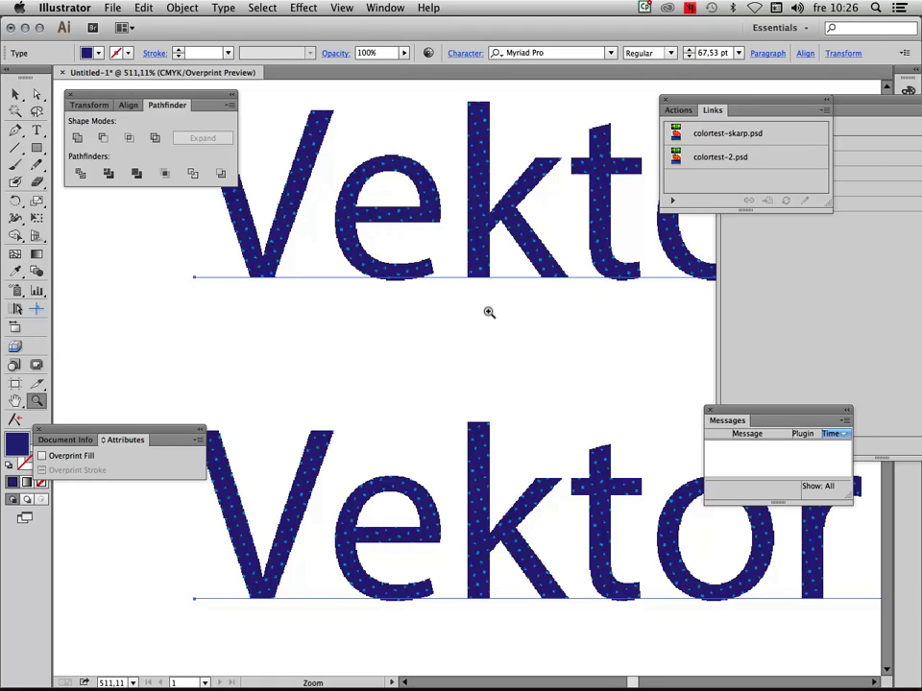
pyautogui.hotkey('shift', 'F6')
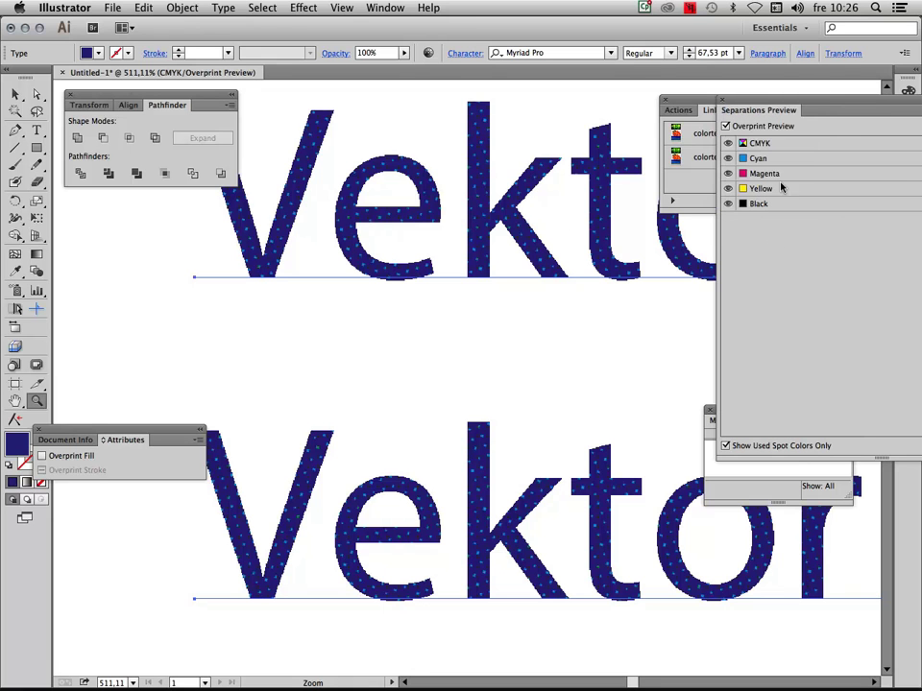
# Preview the cyan, magenta and yellow inks one at a time, then show all inks.
pyautogui.click(727, 188)
pyautogui.click(727, 173)
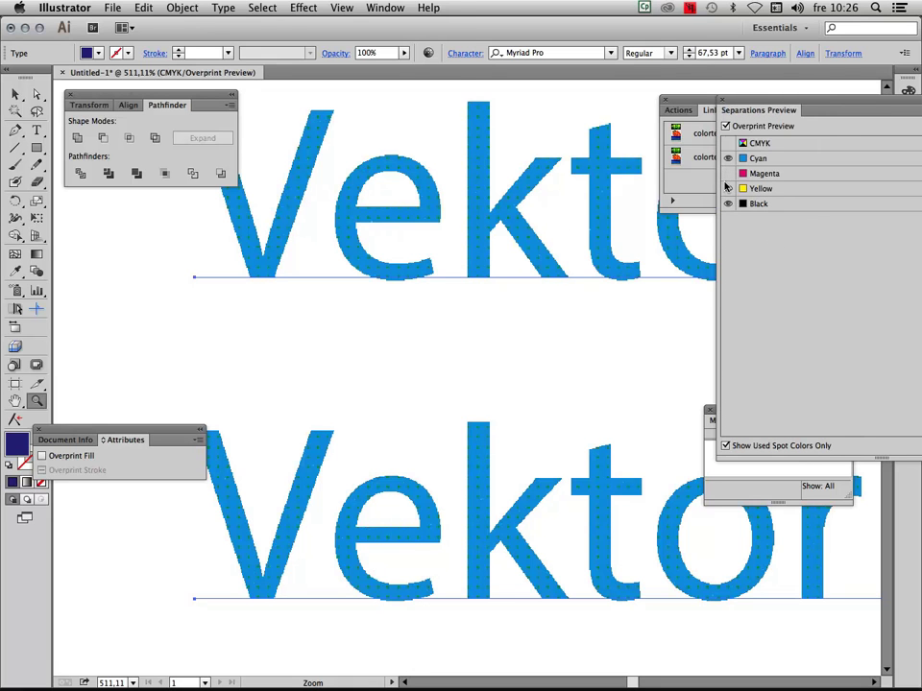
pyautogui.click(727, 158)
pyautogui.click(727, 157)
pyautogui.click(727, 157)
pyautogui.click(726, 172)
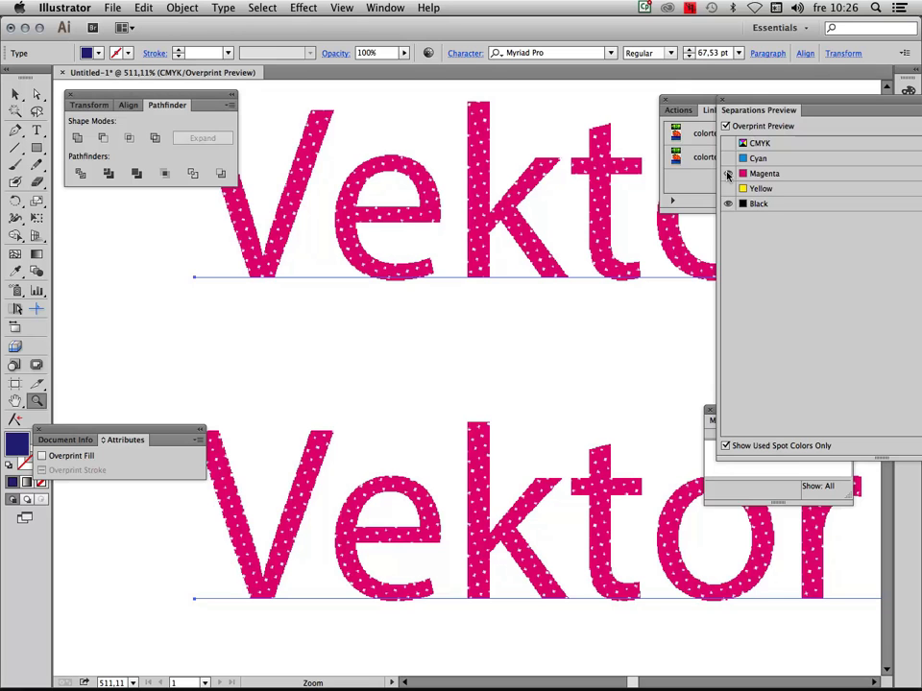
pyautogui.click(727, 173)
pyautogui.click(727, 189)
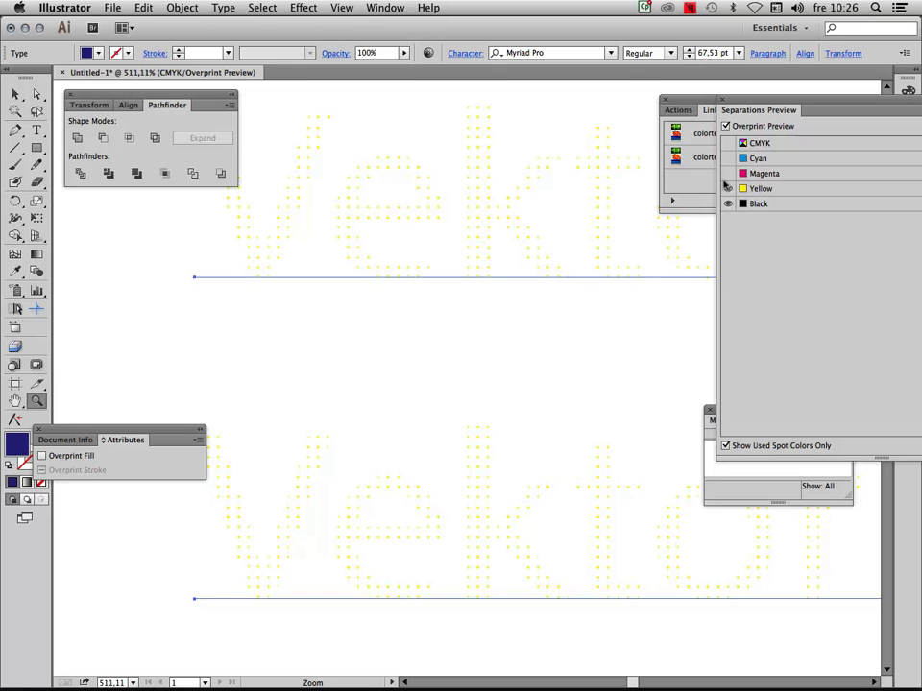
pyautogui.click(726, 159)
pyautogui.keyDown('alt'); pyautogui.click(727, 158); pyautogui.keyUp('alt')
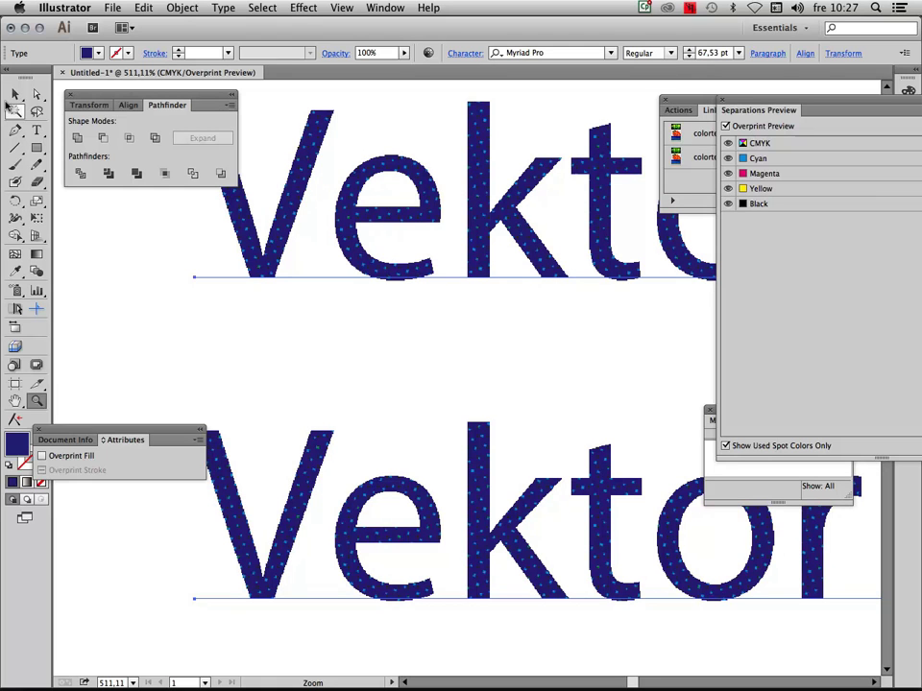
# Switch to the Selection tool and select the lower Vektor text.
pyautogui.click(14, 92)
pyautogui.click(319, 437)
pyautogui.click(319, 468)
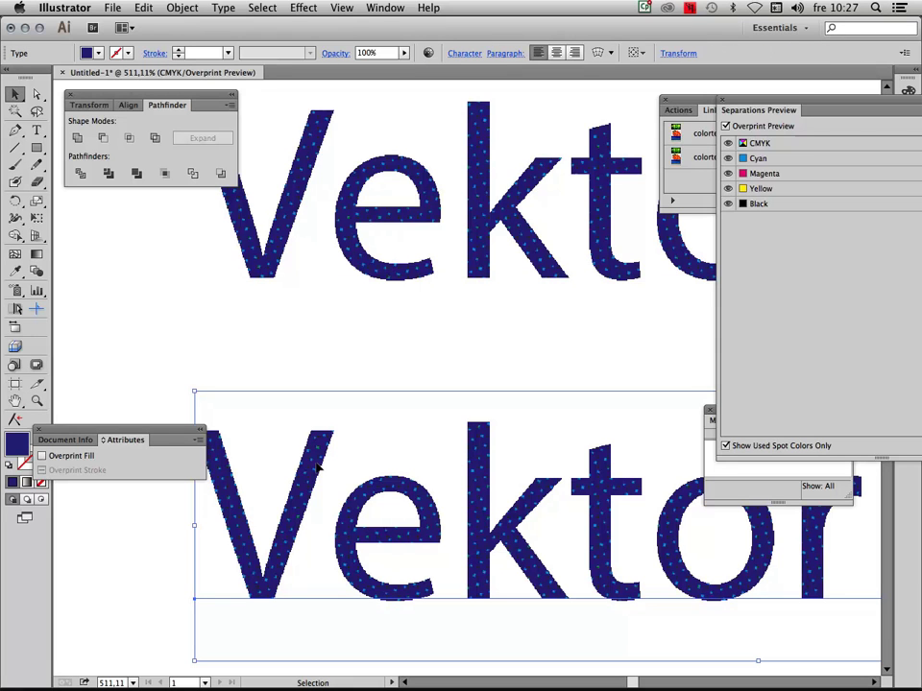
# Rasterize the lower Vektor text in CMYK at High (300 ppi) so it shows halftone dots.
pyautogui.click(338, 8)
pyautogui.moveTo(182, 7)
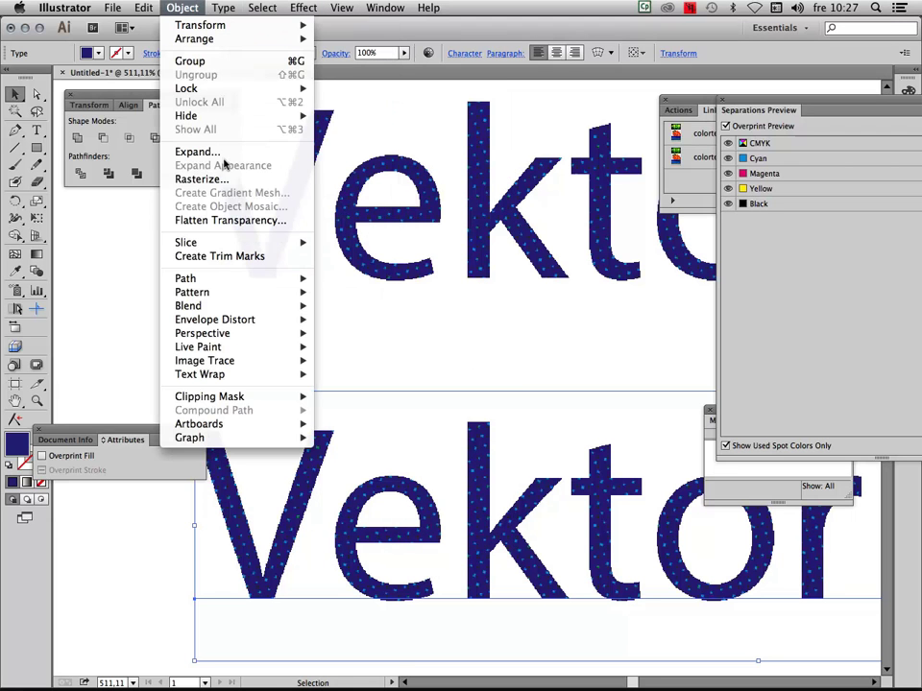
pyautogui.click(226, 176)
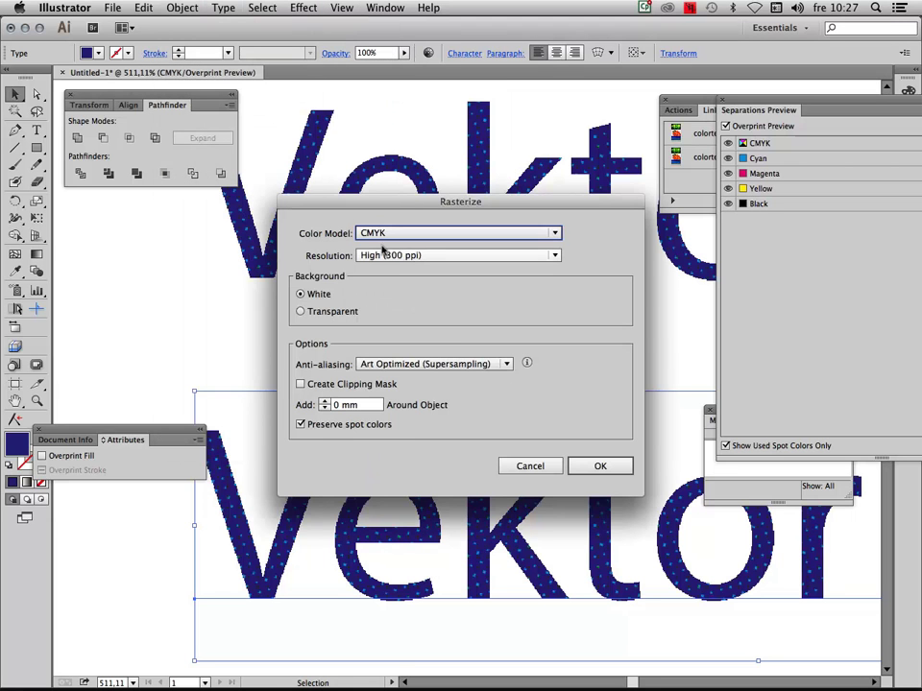
pyautogui.click(587, 465)
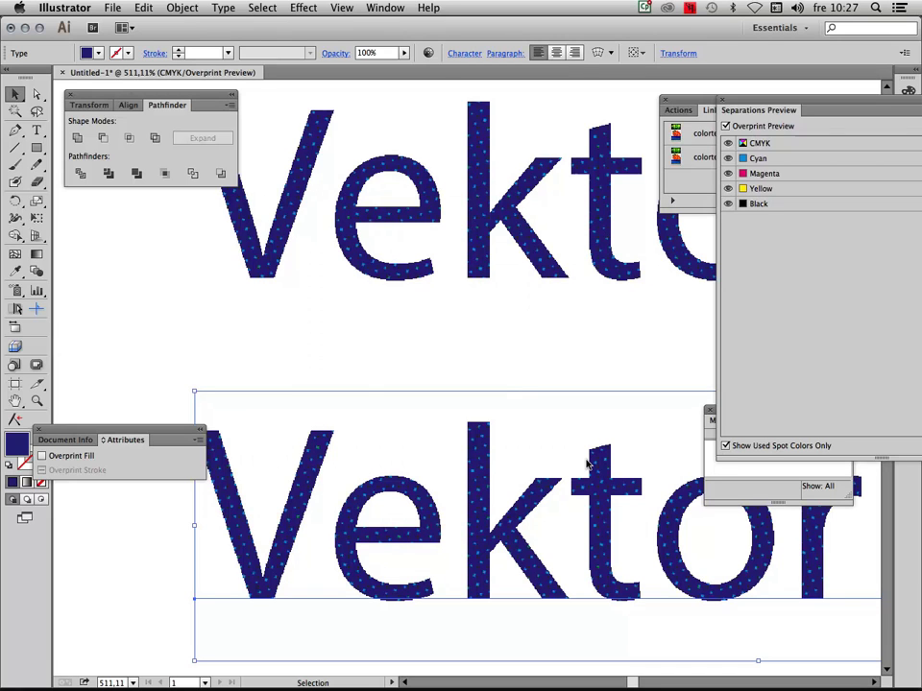
pyautogui.hotkey('ctrl', 'z')
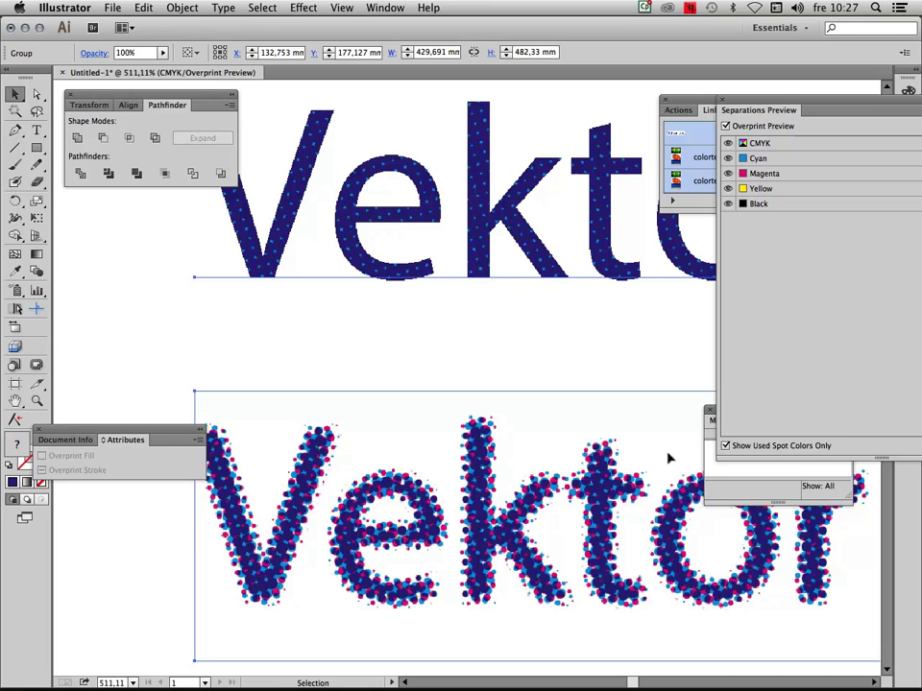
pyautogui.click(727, 173)
pyautogui.click(726, 189)
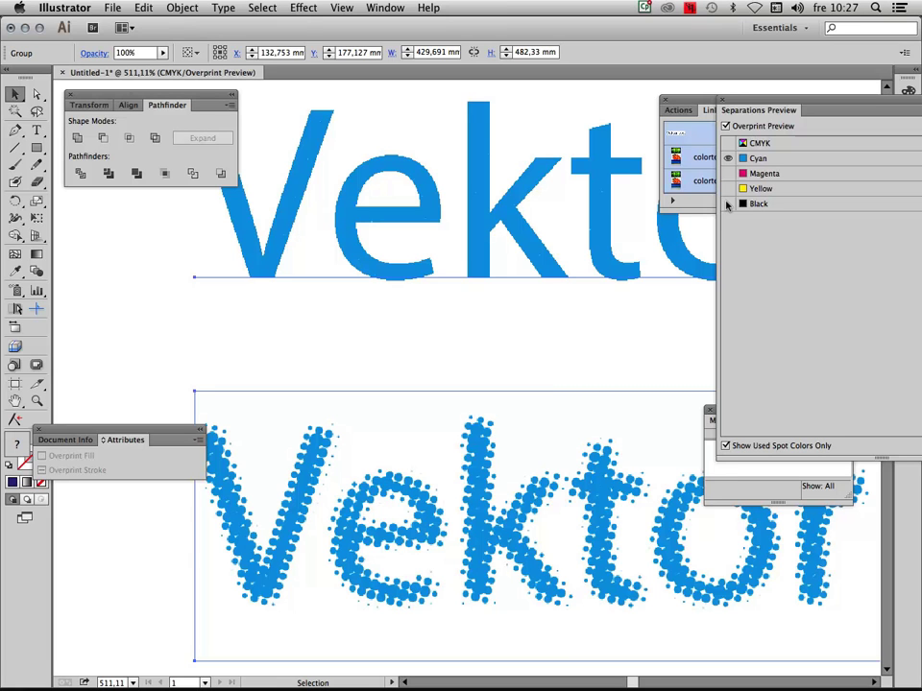
pyautogui.click(727, 173)
pyautogui.click(727, 160)
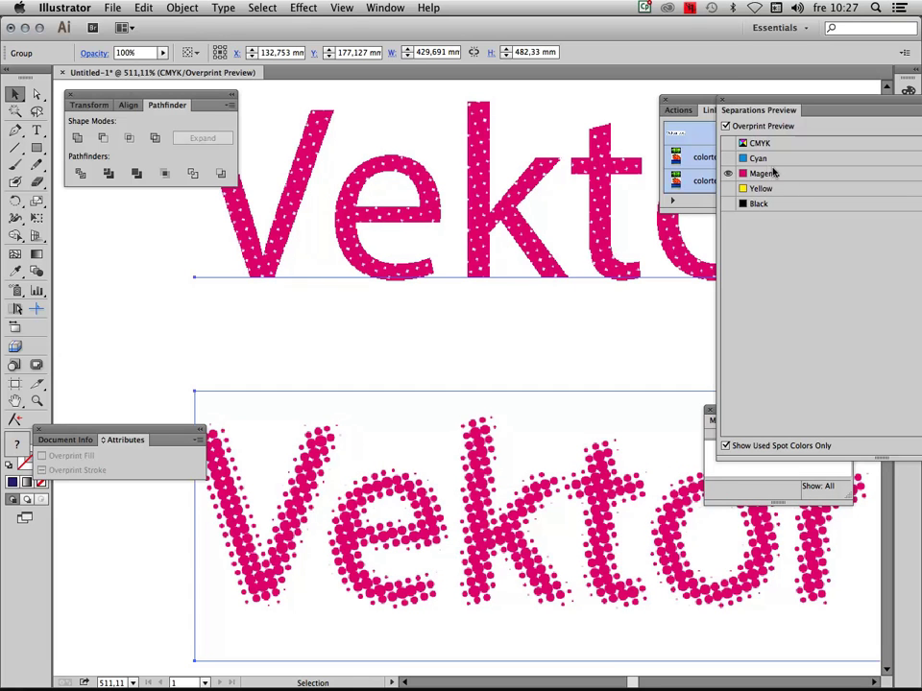
pyautogui.click(726, 188)
pyautogui.click(727, 173)
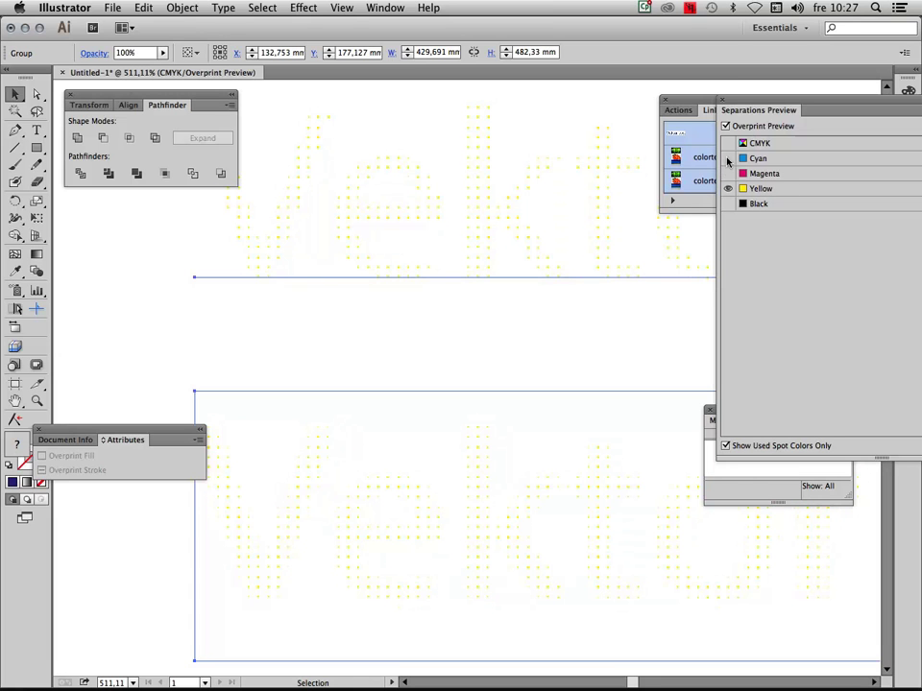
pyautogui.click(727, 142)
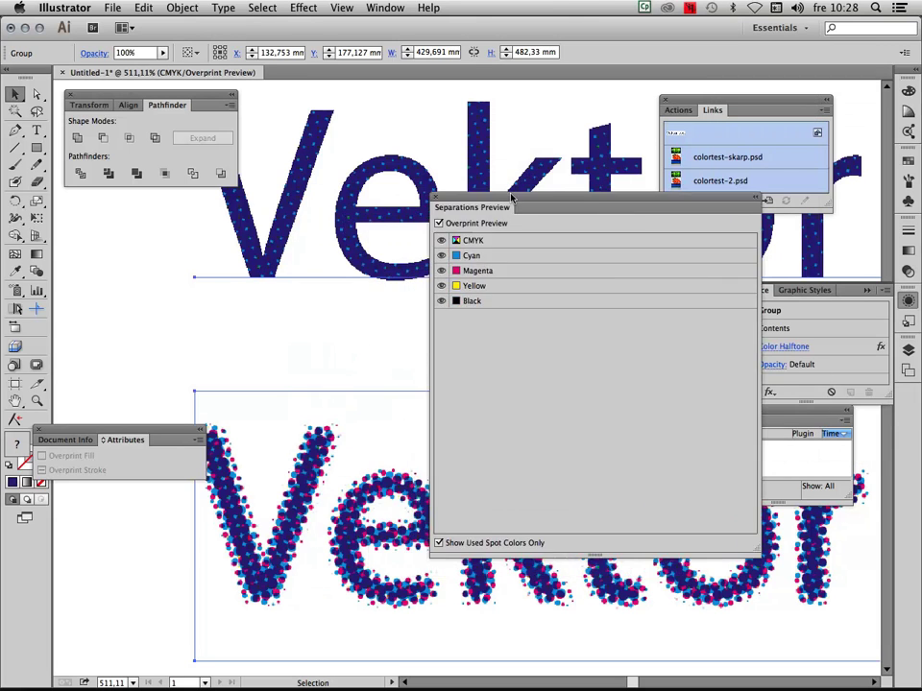
# Move Separations Preview aside and hide the Color Halftone effect in the Appearance panel.
pyautogui.moveTo(796, 103); pyautogui.dragTo(532, 178)
pyautogui.click(906, 300)
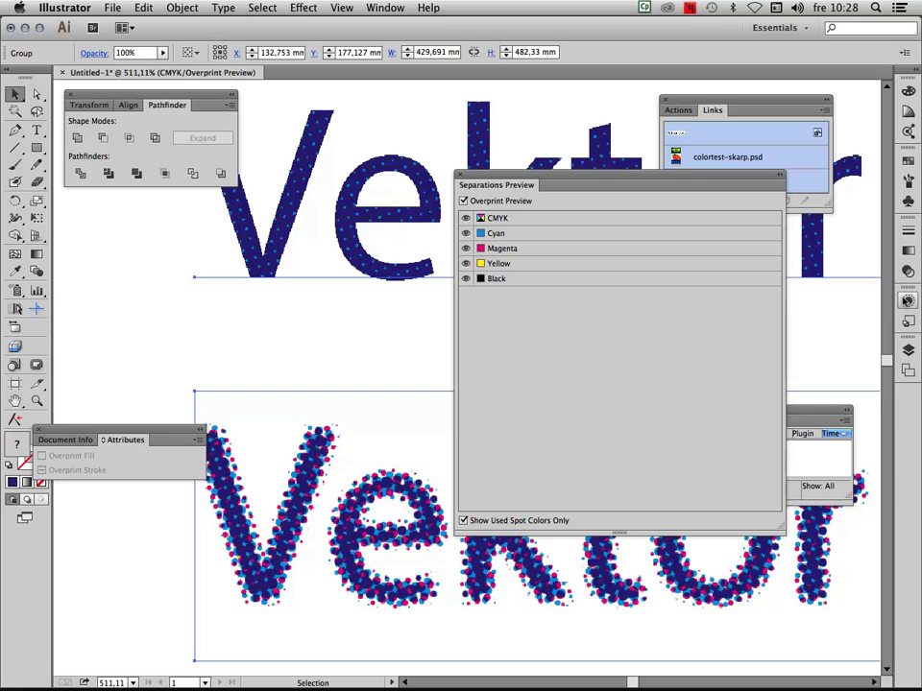
pyautogui.click(906, 300)
pyautogui.click(732, 345)
pyautogui.click(732, 345)
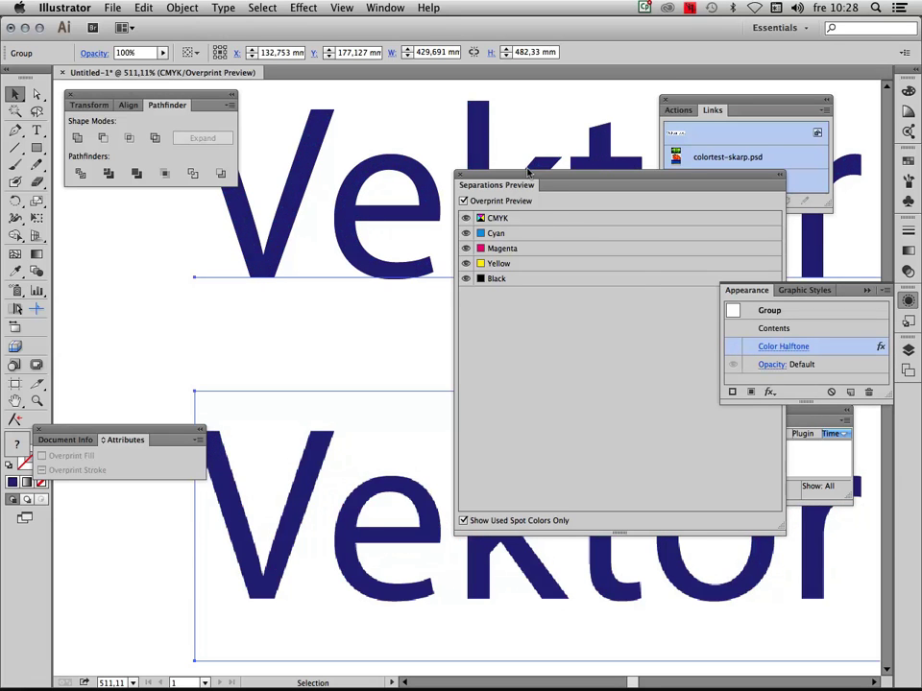
pyautogui.moveTo(527, 173); pyautogui.dragTo(732, 188)
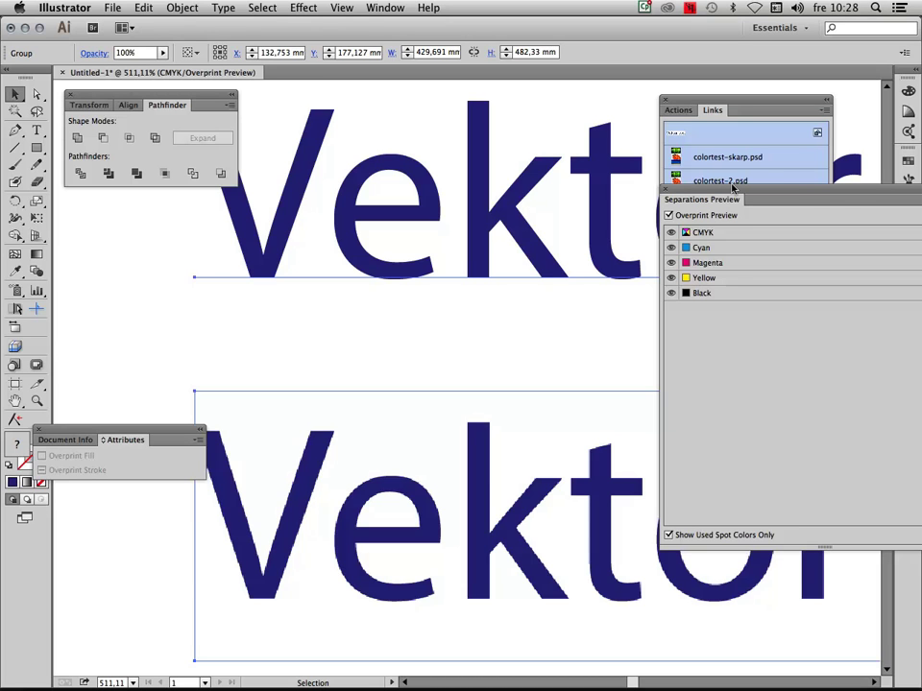
# Zoom into the lower Vektor letter edge at 6400% and pan across its pixels.
pyautogui.click(36, 400)
pyautogui.moveTo(283, 420); pyautogui.dragTo(336, 447)
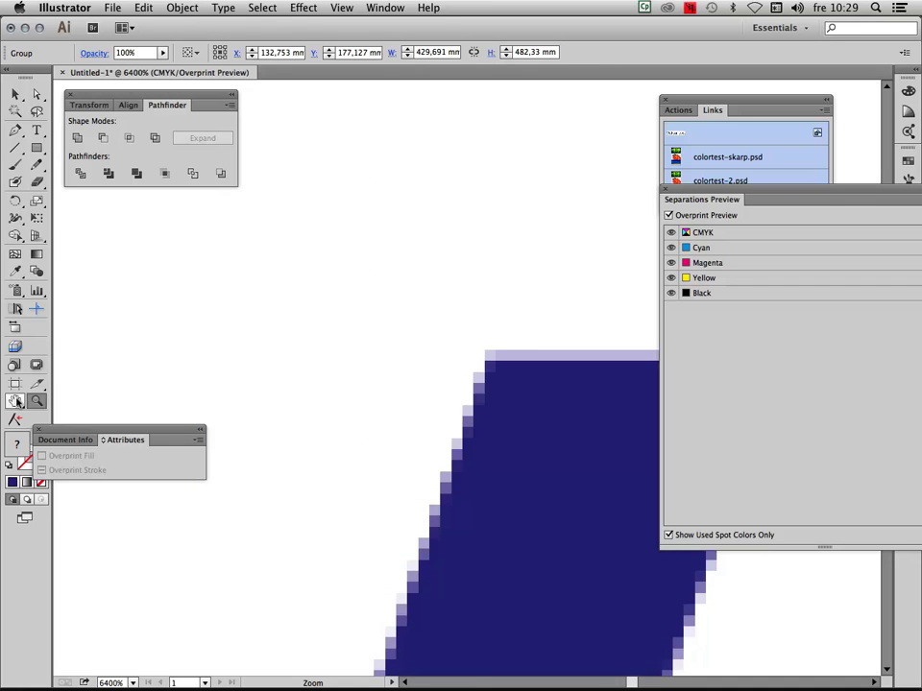
pyautogui.click(16, 402)
pyautogui.moveTo(558, 456)
pyautogui.mouseDown()
pyautogui.moveTo(474, 324)
pyautogui.moveTo(457, 265)
pyautogui.mouseUp()
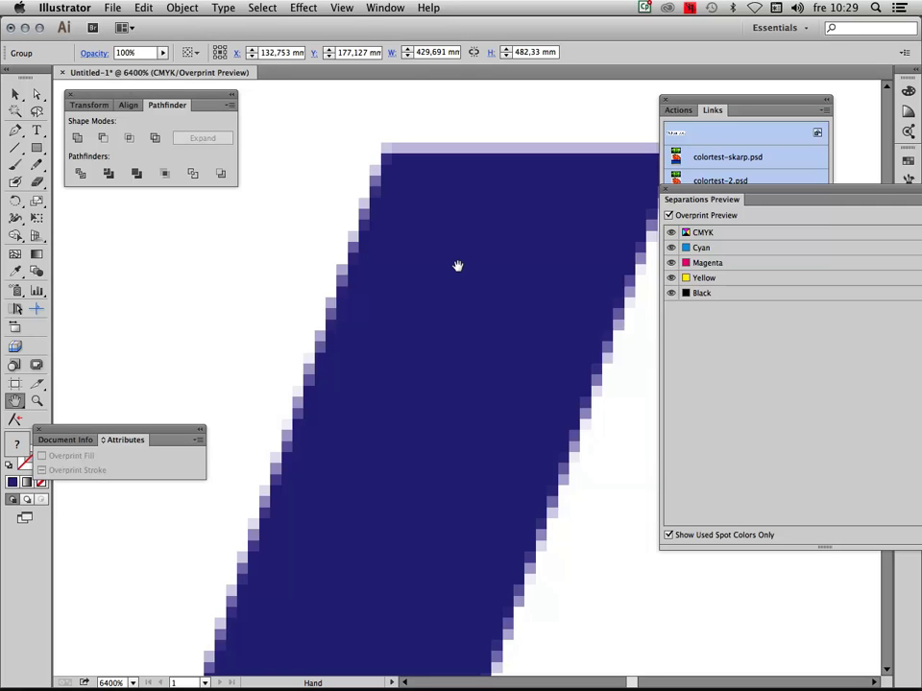
pyautogui.moveTo(496, 167); pyautogui.dragTo(453, 639)
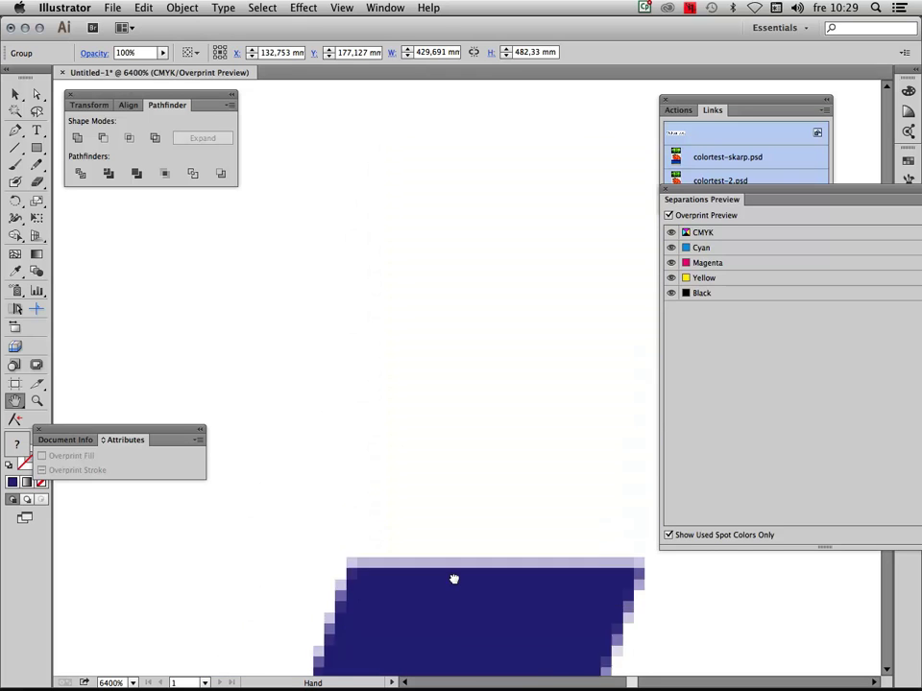
pyautogui.moveTo(448, 249); pyautogui.dragTo(412, 568)
pyautogui.moveTo(398, 395); pyautogui.dragTo(488, 126)
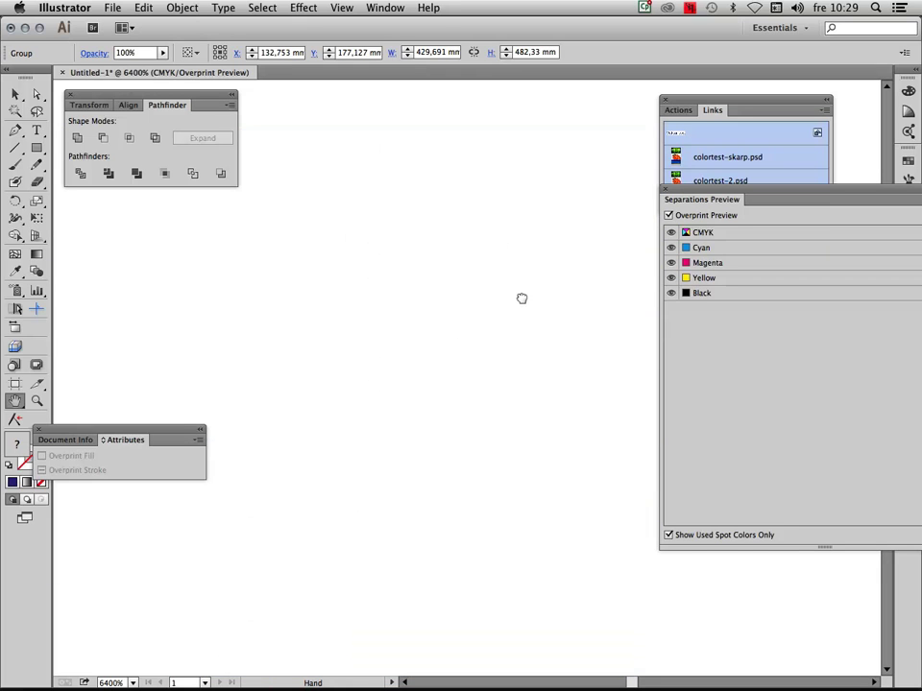
# Float the Separations Preview panel over the canvas and move it to the right.
pyautogui.scroll(5, 478, 210)
pyautogui.scroll(5, 463, 257)
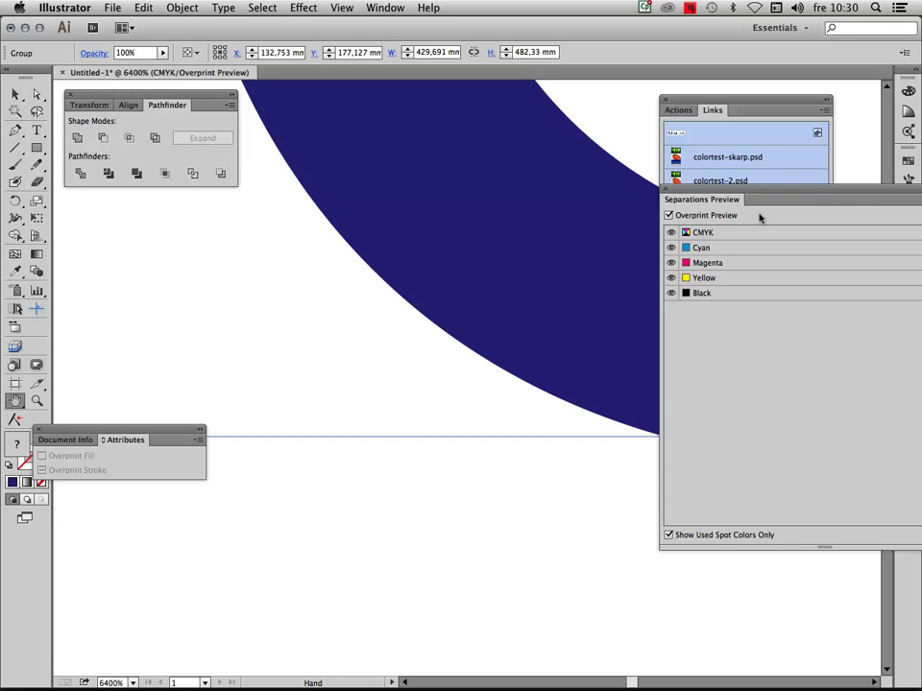
pyautogui.moveTo(826, 201); pyautogui.dragTo(524, 267)
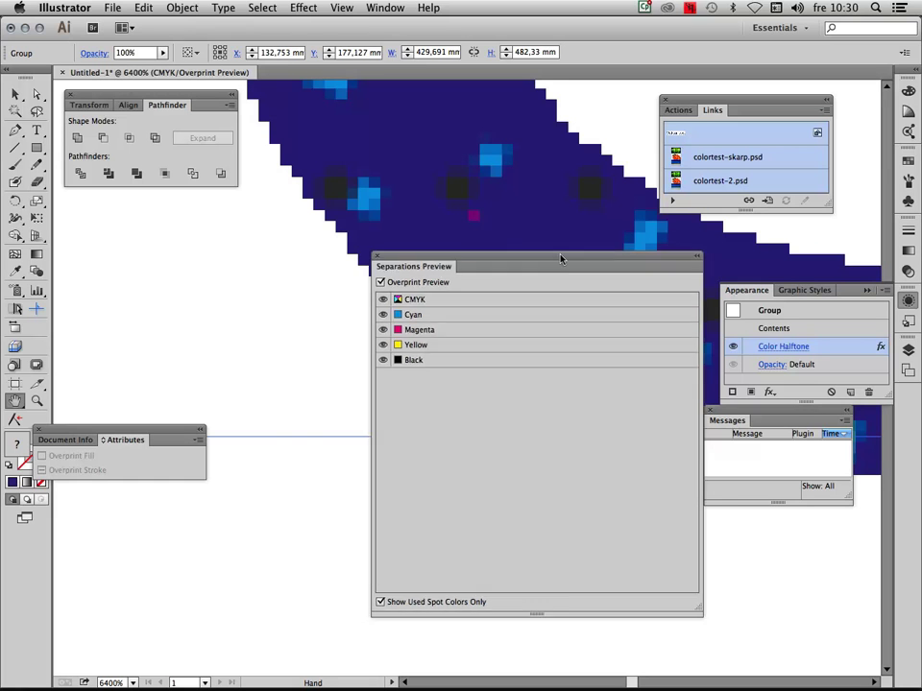
pyautogui.moveTo(538, 250); pyautogui.dragTo(756, 233)
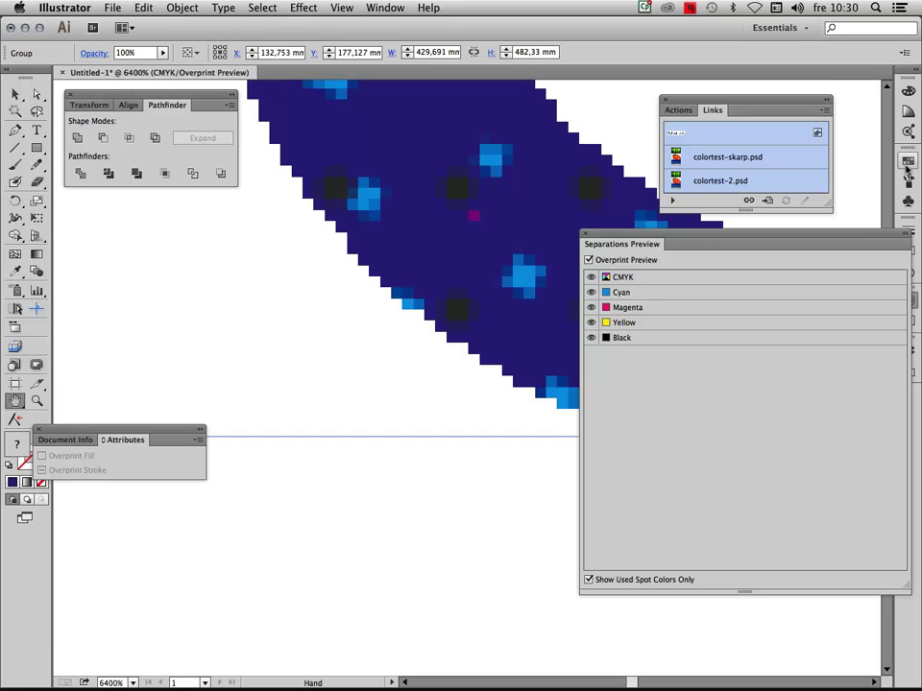
# Open the Color panel in CMYK mode and stretch its spectrum into a tall field.
pyautogui.click(907, 161)
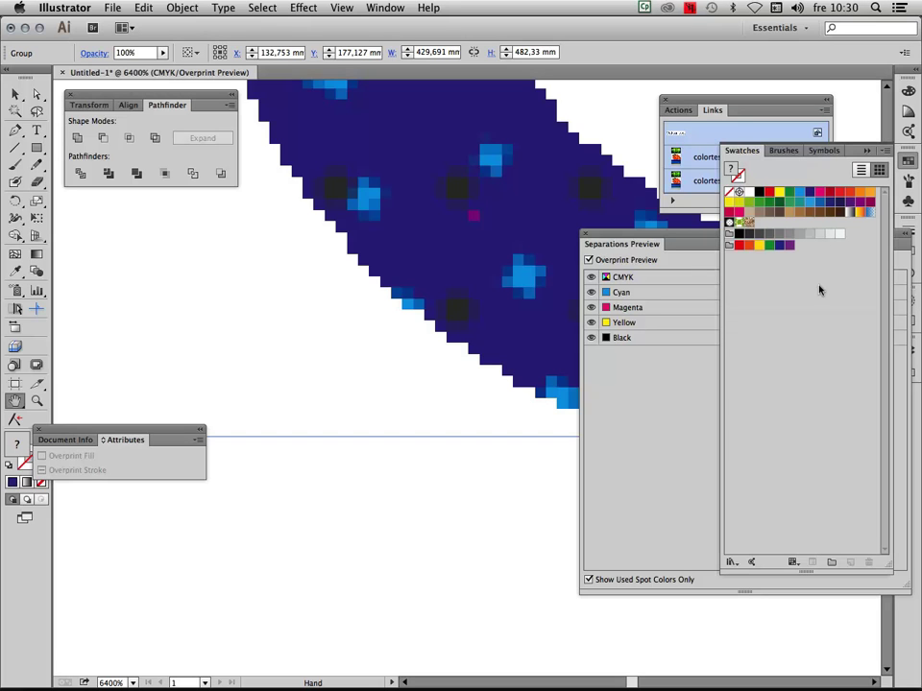
pyautogui.click(908, 92)
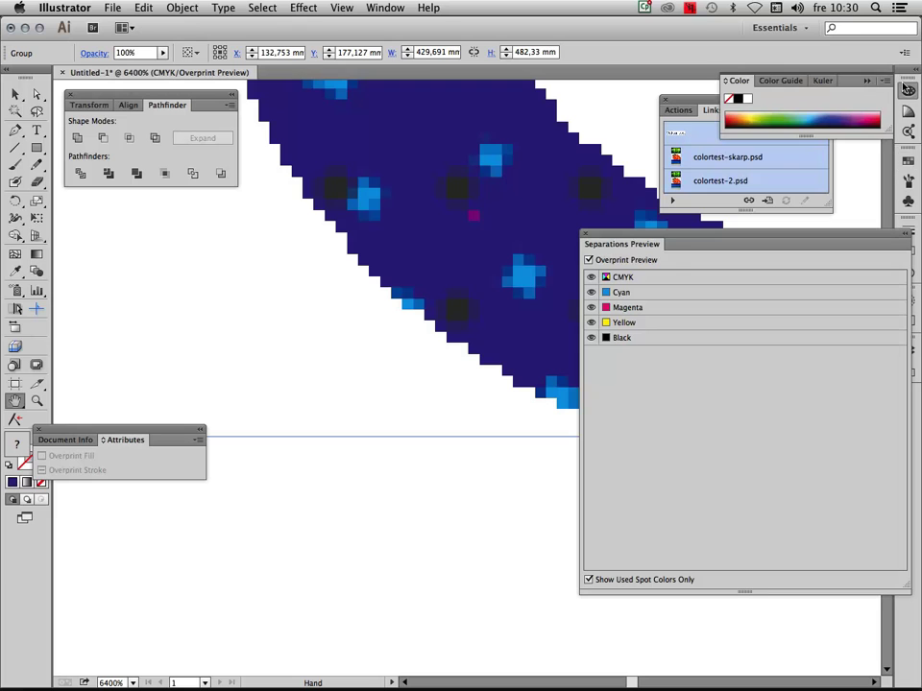
pyautogui.click(907, 111)
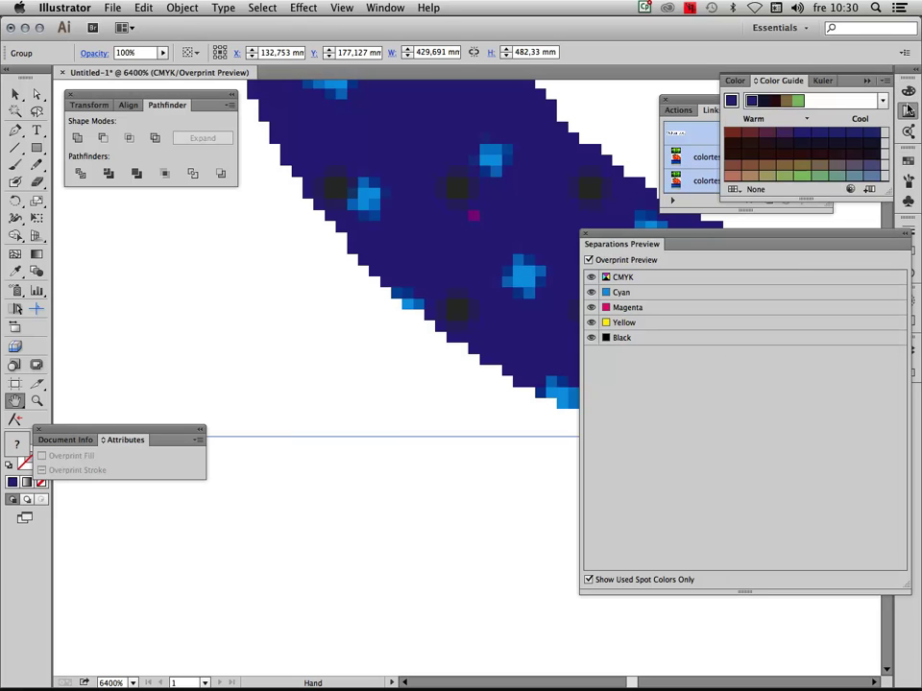
pyautogui.click(907, 92)
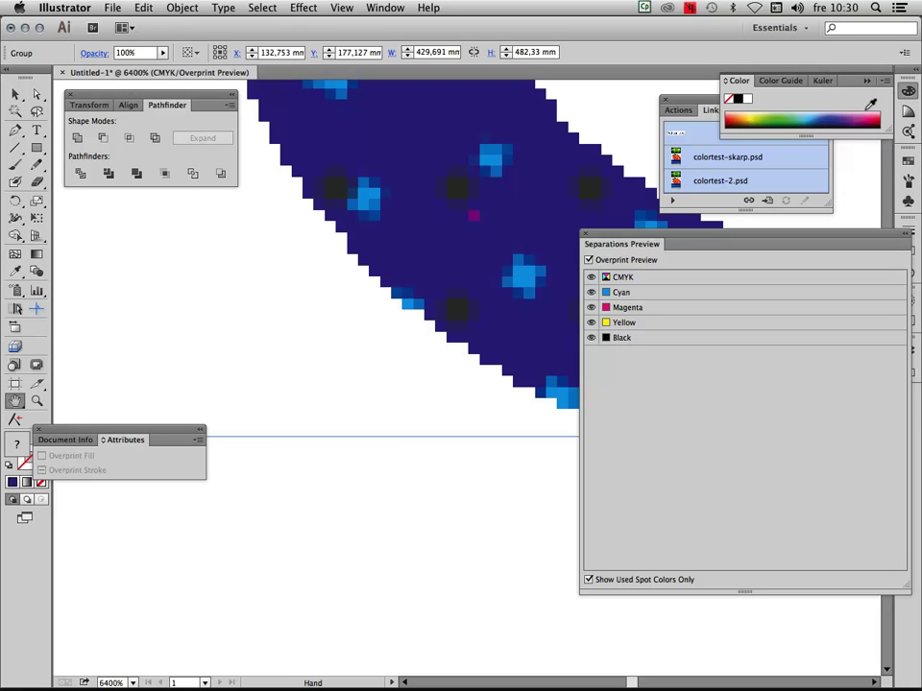
pyautogui.click(883, 81)
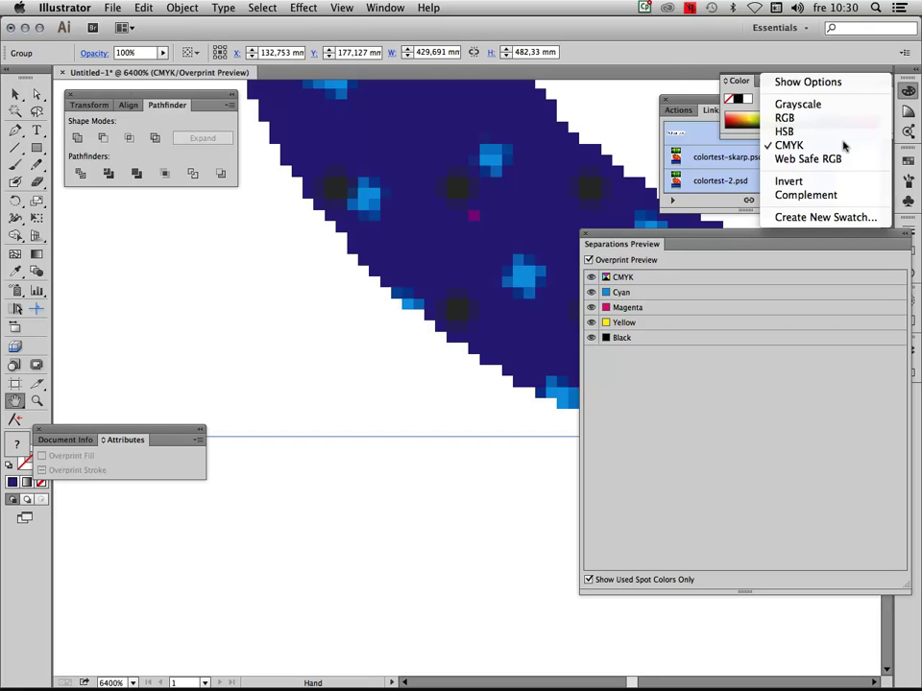
pyautogui.click(800, 131)
pyautogui.moveTo(800, 131); pyautogui.dragTo(800, 389)
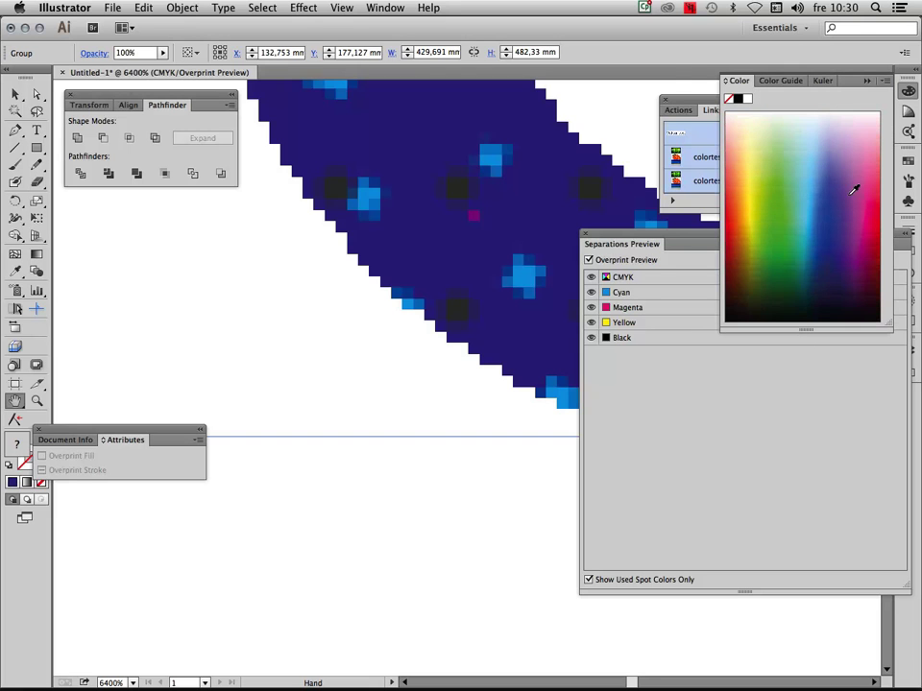
# Leave the Color panel's model unchanged and toggle between Color Guide and the spectrum.
pyautogui.click(881, 81)
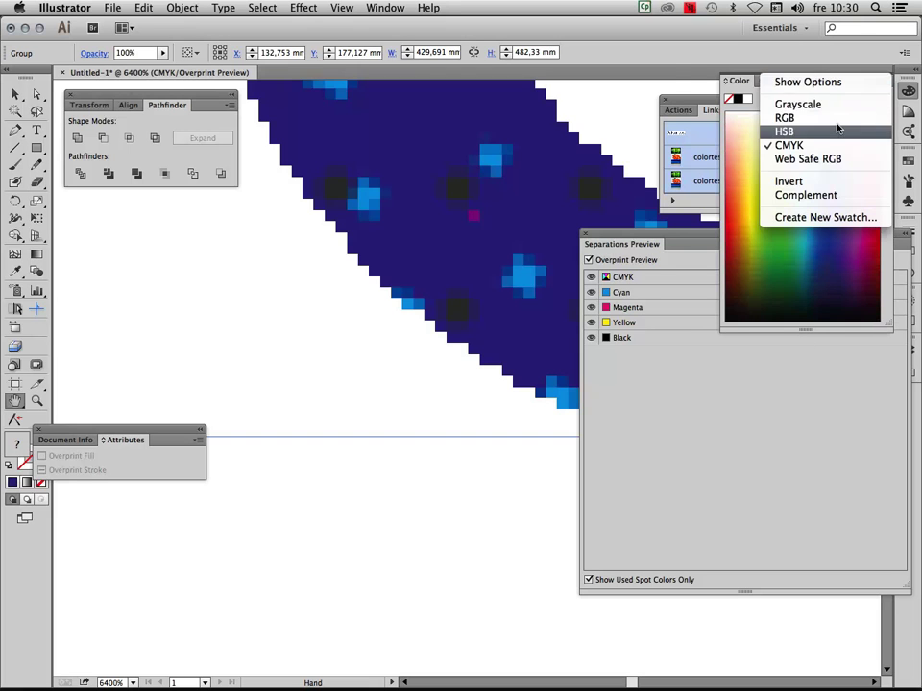
pyautogui.press('Escape')
pyautogui.click(881, 80)
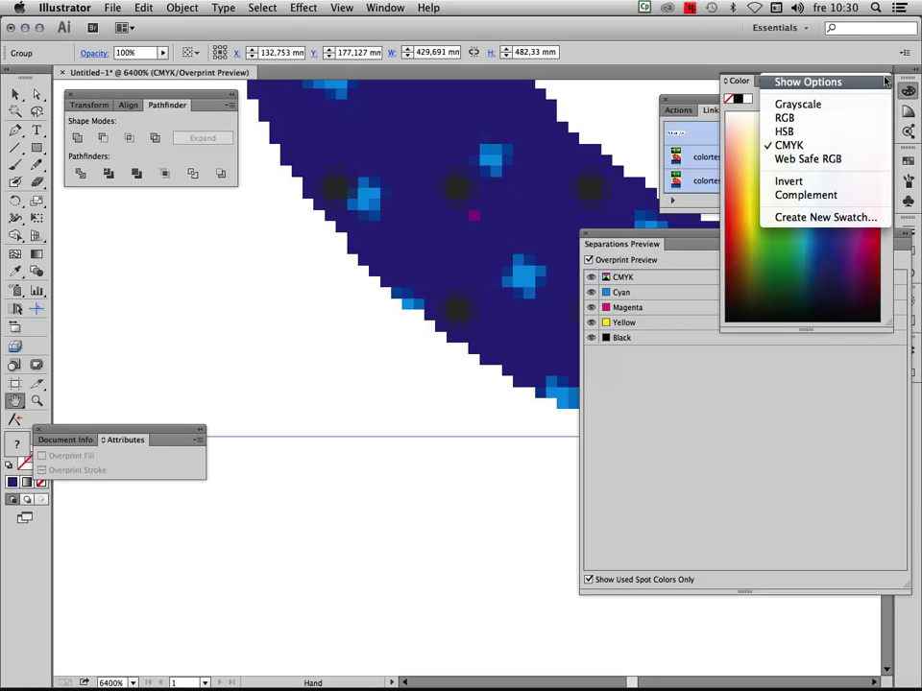
pyautogui.click(839, 144)
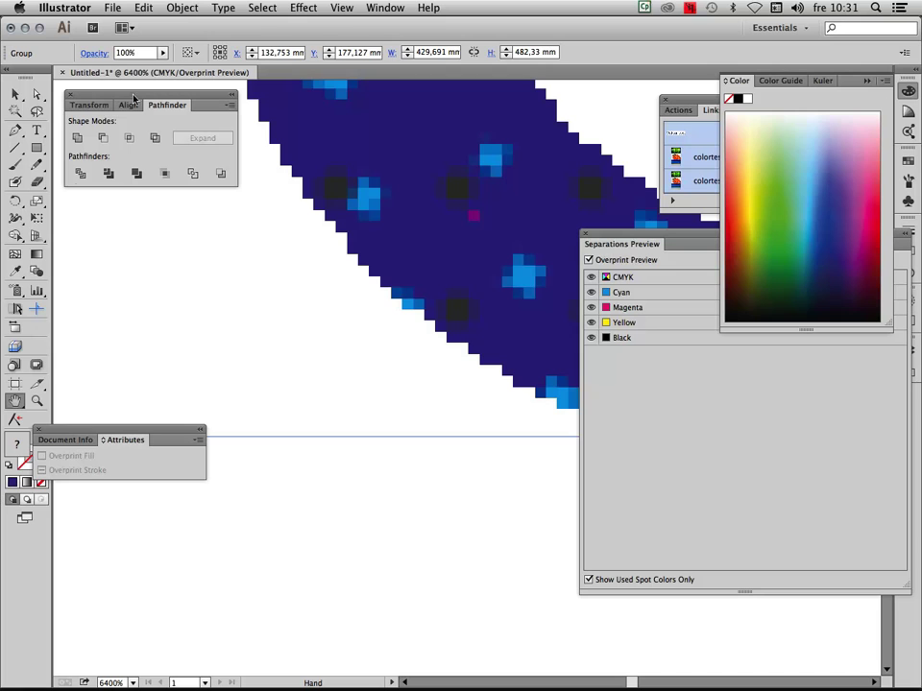
pyautogui.click(14, 93)
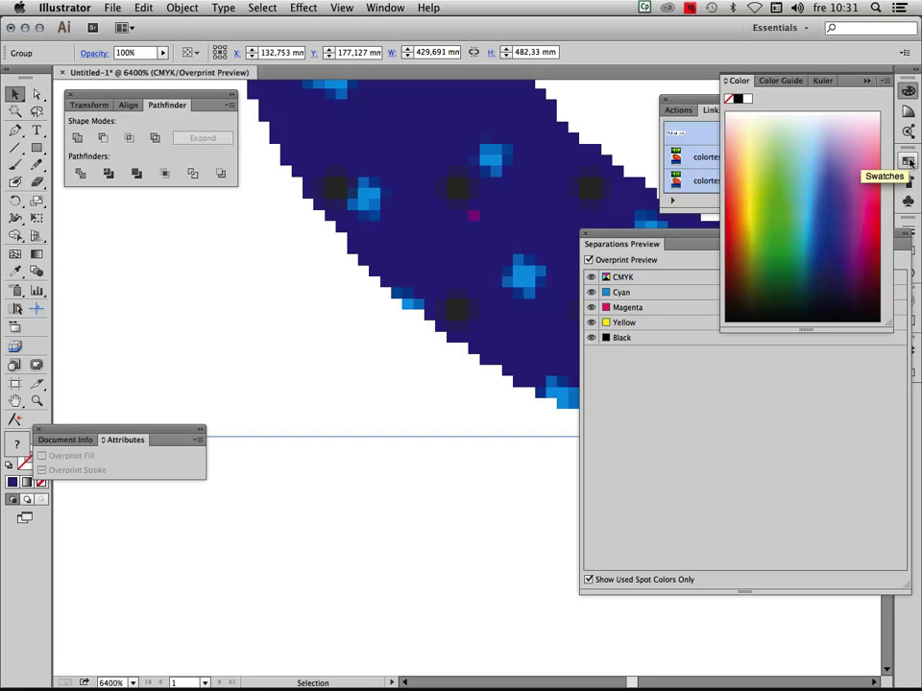
pyautogui.click(908, 110)
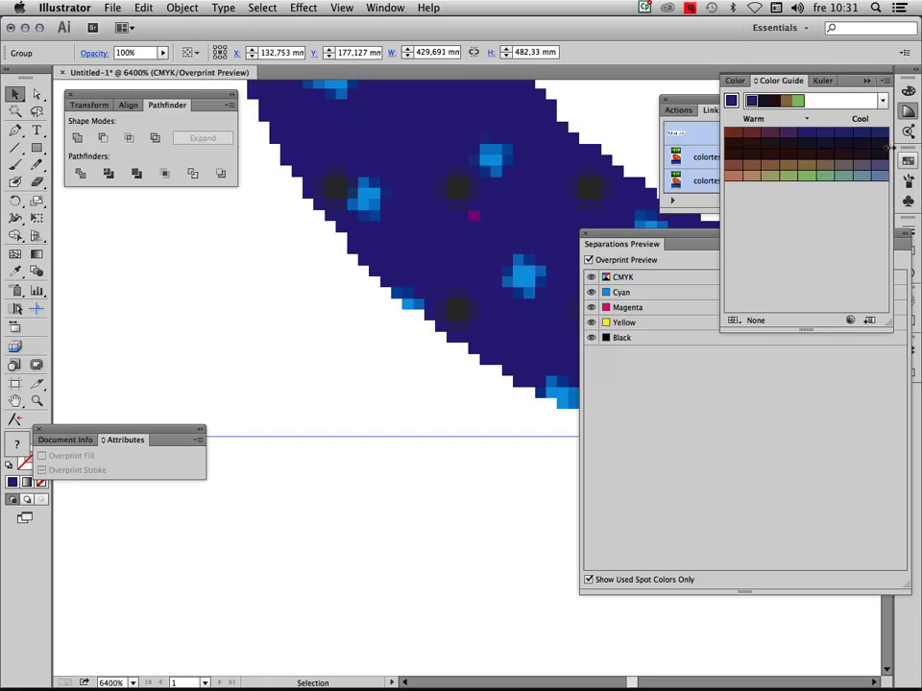
pyautogui.click(908, 90)
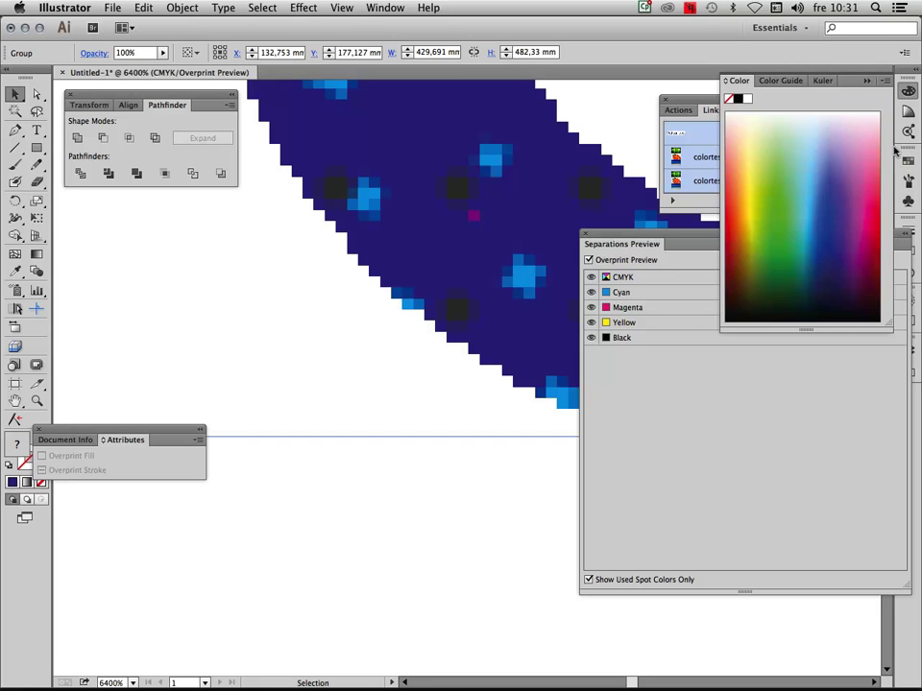
# Switch to the Type tool, keeping CMYK as the Color panel model.
pyautogui.press('a')
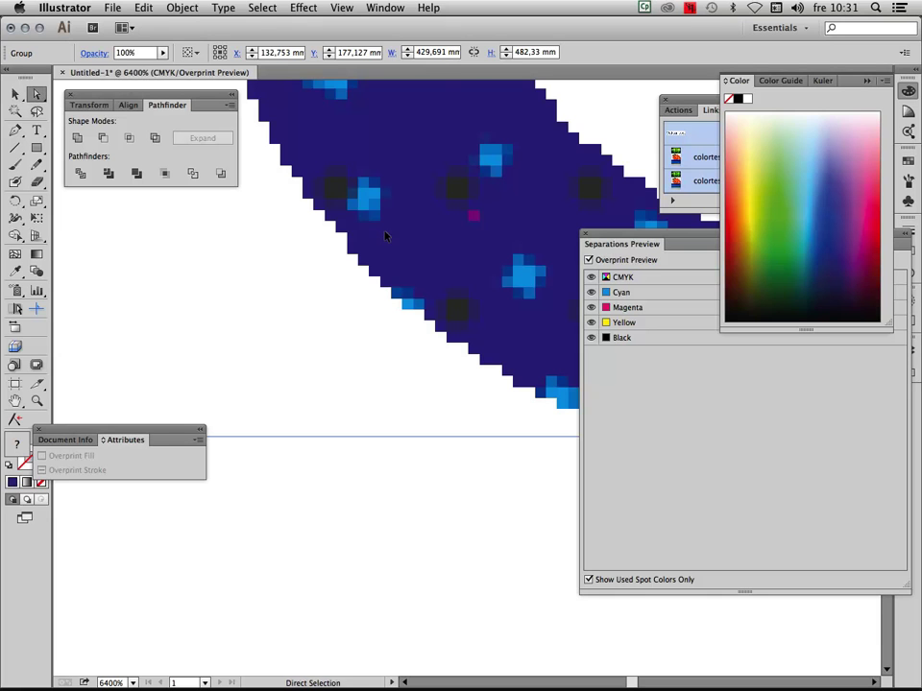
pyautogui.press('t')
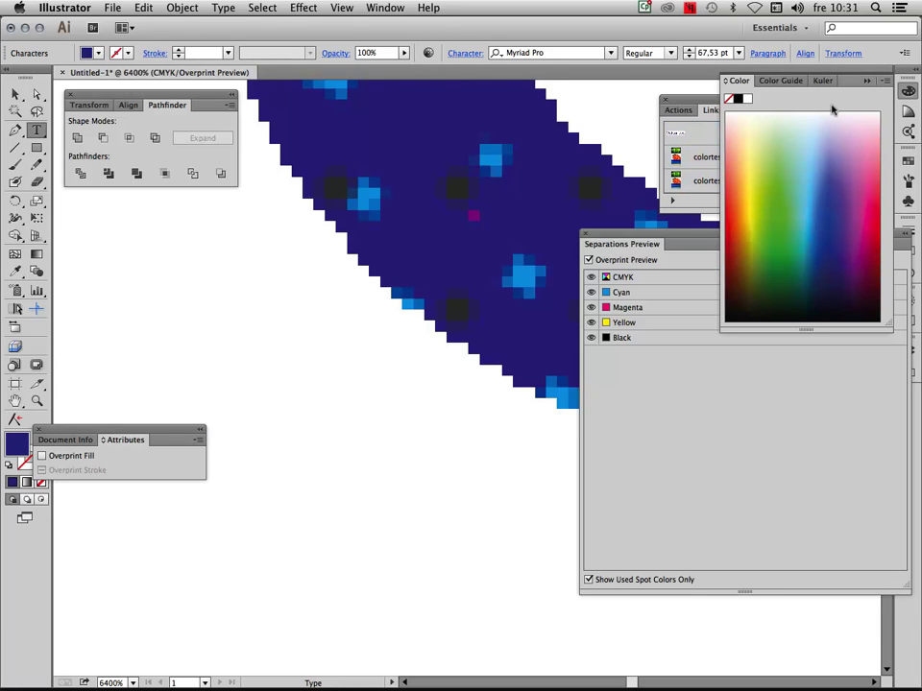
pyautogui.click(889, 81)
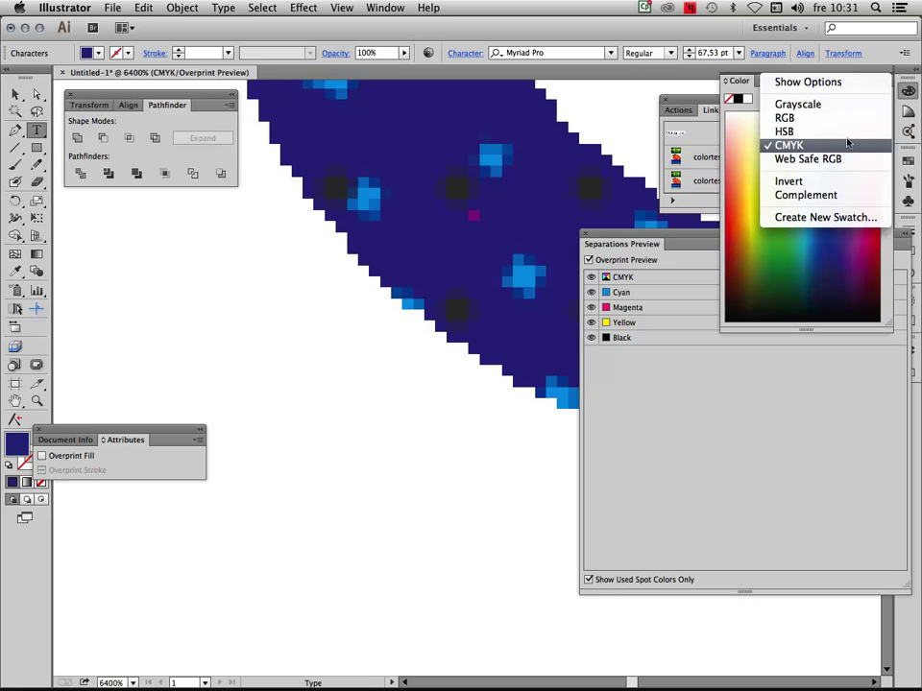
pyautogui.click(794, 145)
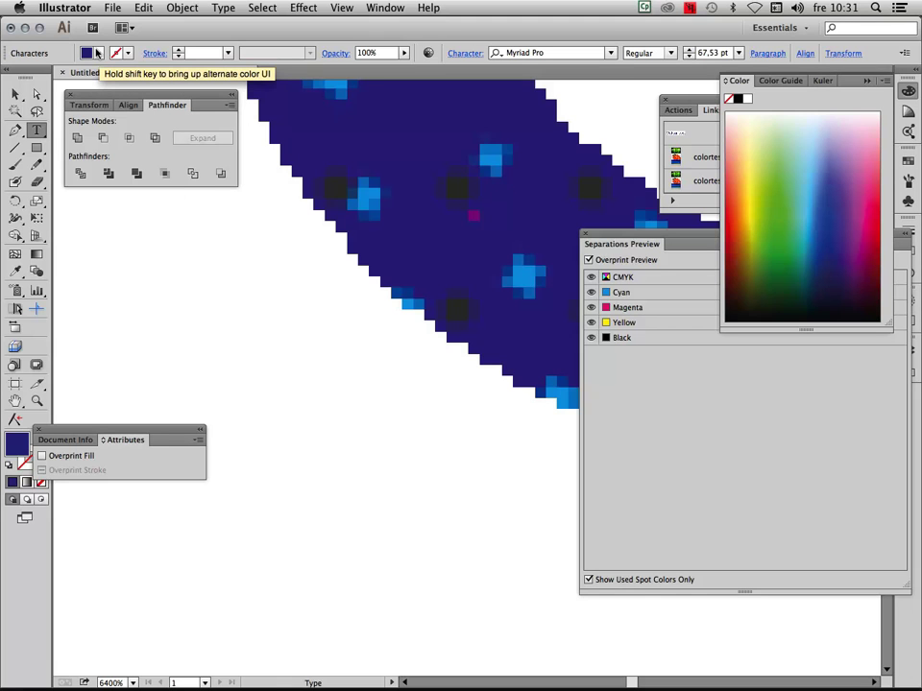
# Lower the fill's magenta to 24%, giving a bright blue of C 100, M 24, Y 5, K 0.
pyautogui.keyDown('shift'); pyautogui.click(97, 53); pyautogui.keyUp('shift')
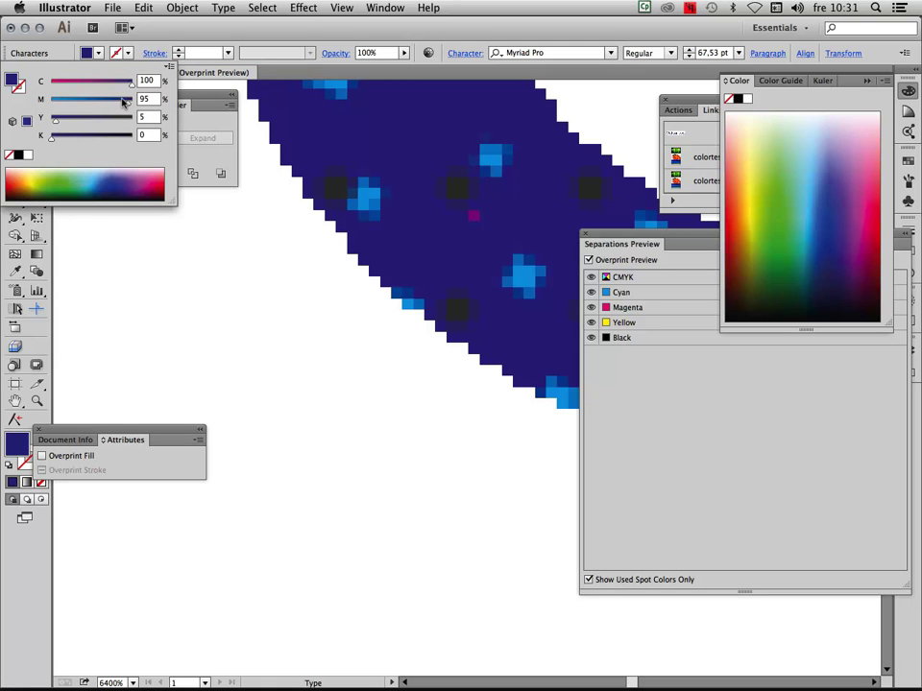
pyautogui.moveTo(127, 100); pyautogui.dragTo(78, 102)
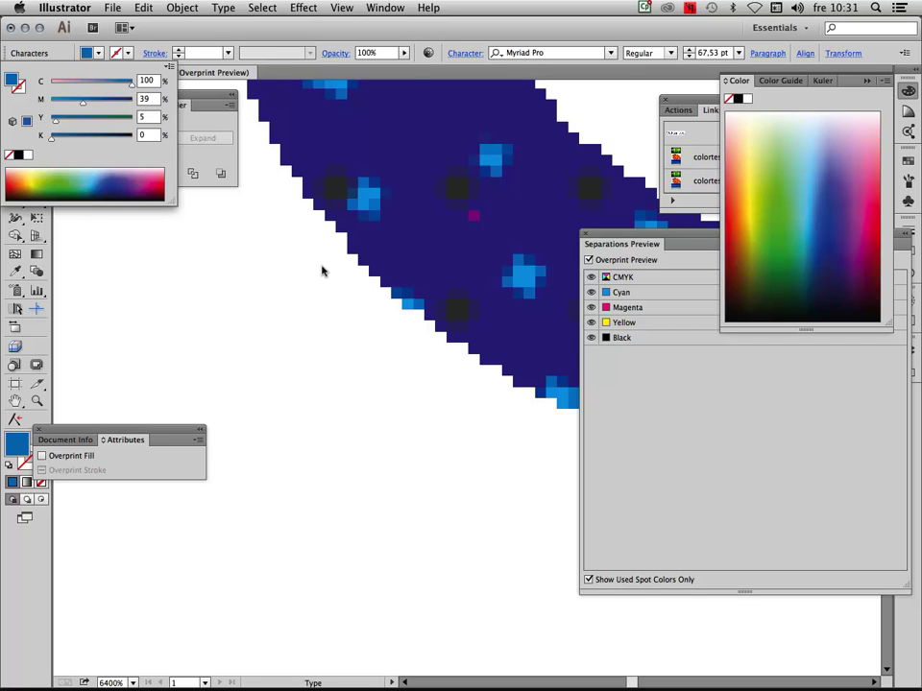
pyautogui.click(70, 101)
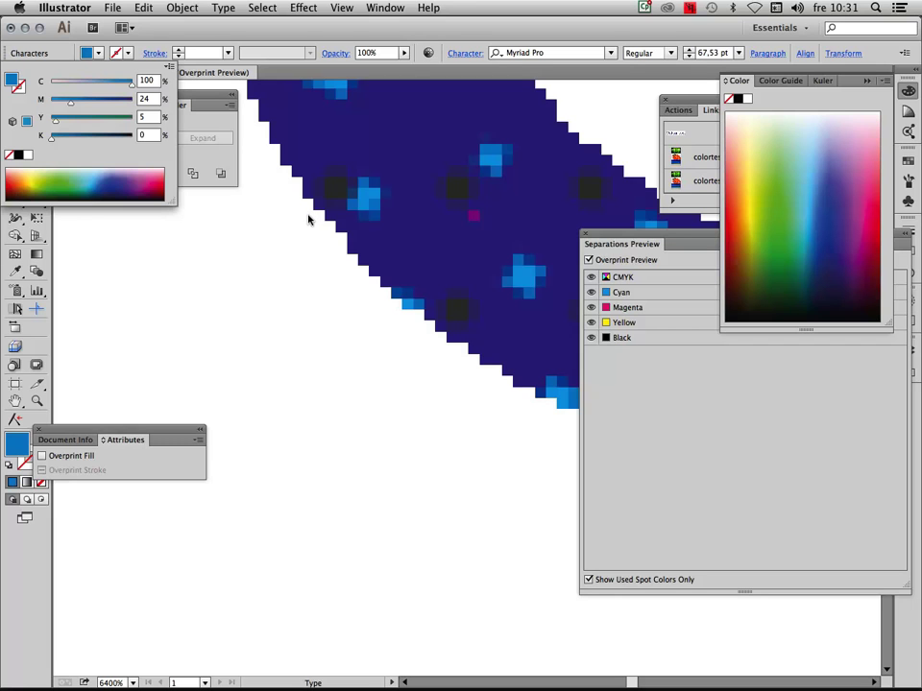
pyautogui.press('Escape')
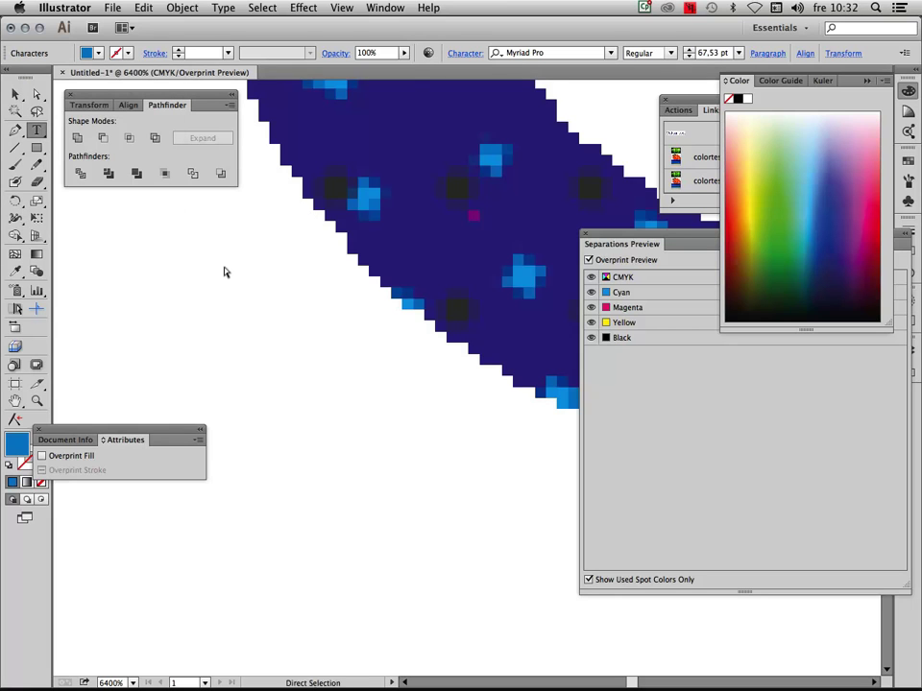
# Fill the upper Vektor text line with C 100, M 37, Y 5, K 0 and zoom into its letters.
pyautogui.hotkey('ctrl', '0')
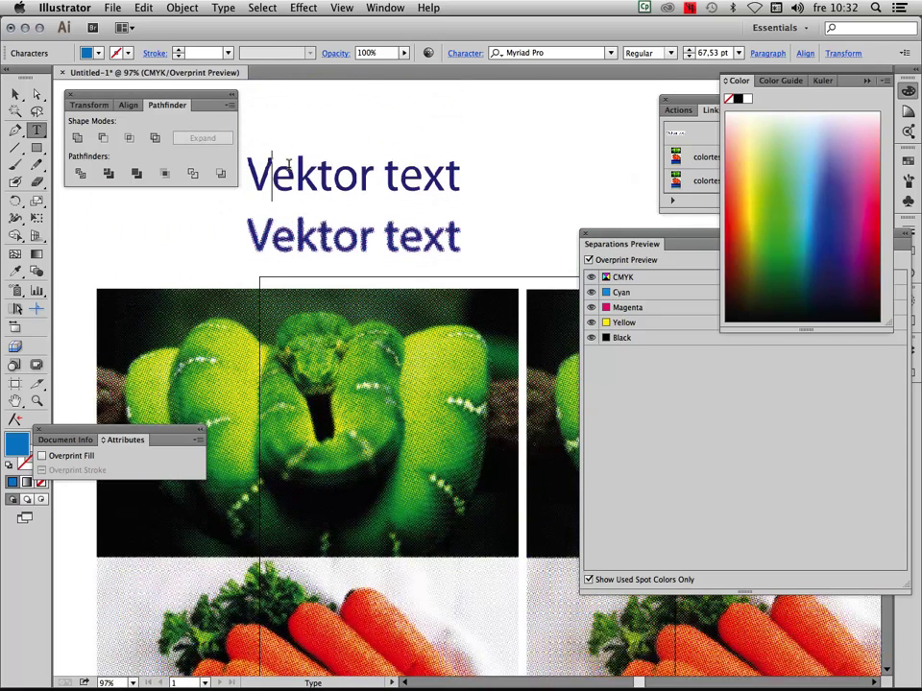
pyautogui.scroll(1, 288, 165)
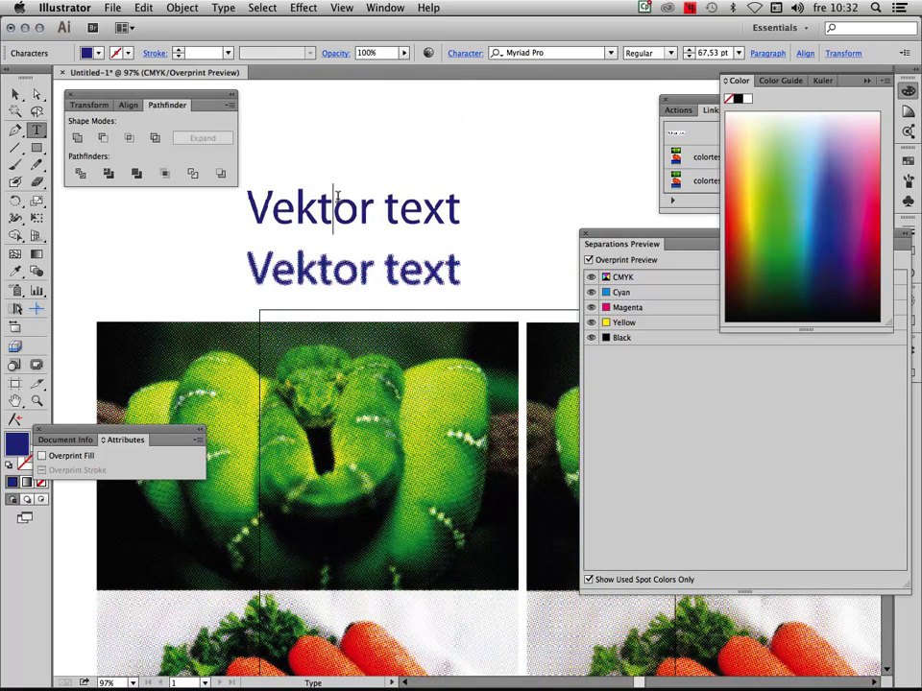
pyautogui.moveTo(247, 206); pyautogui.dragTo(461, 199)
pyautogui.click(94, 54)
pyautogui.keyDown('shift'); pyautogui.click(94, 53); pyautogui.keyUp('shift')
pyautogui.moveTo(122, 102); pyautogui.dragTo(78, 104)
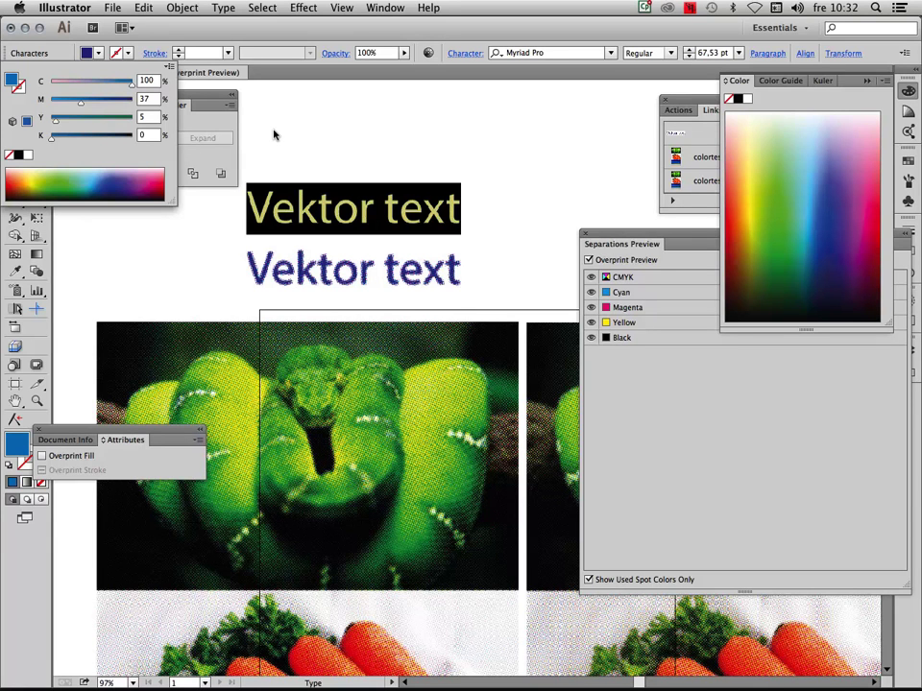
pyautogui.click(281, 134)
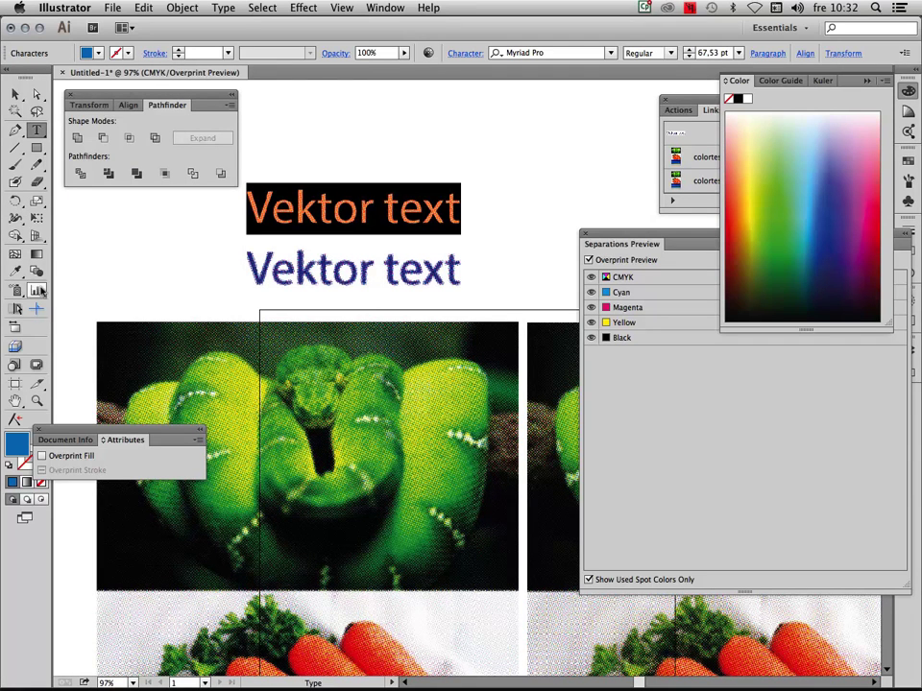
pyautogui.press('z')
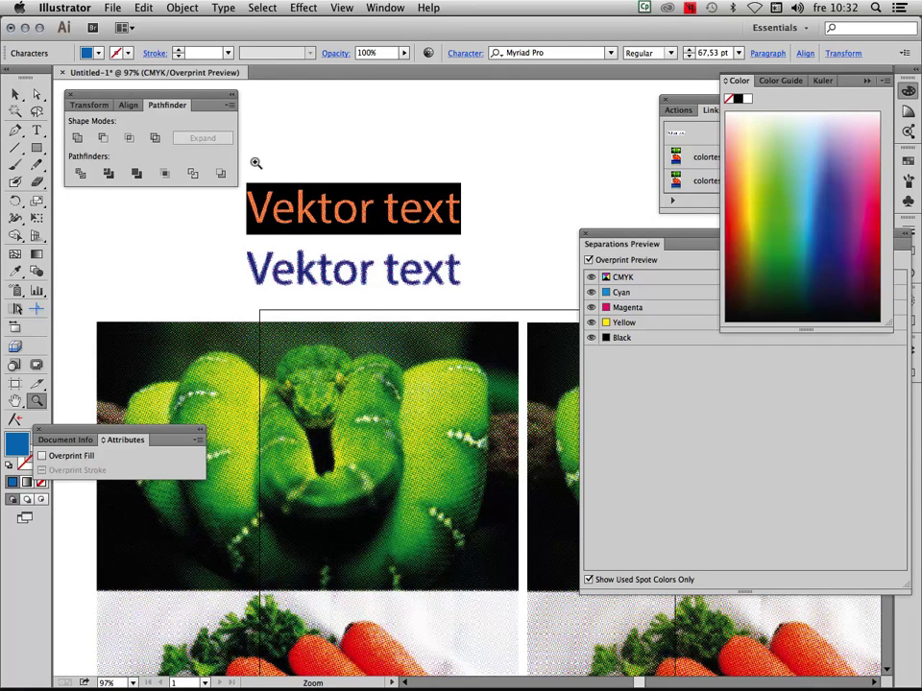
pyautogui.moveTo(256, 164); pyautogui.dragTo(362, 242)
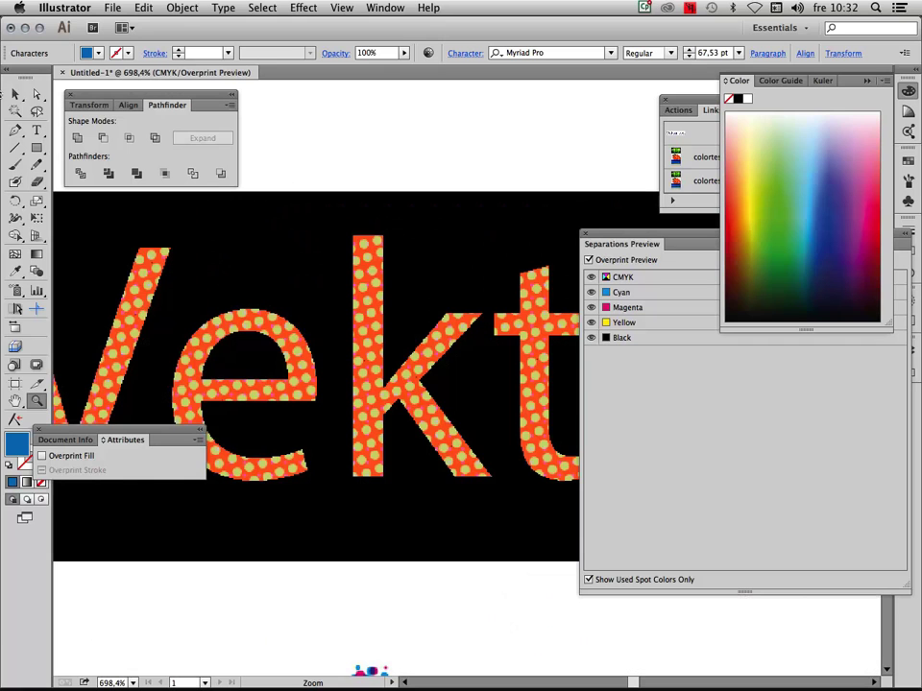
# Deselect the text and hide the Cyan plate in Separations Preview.
pyautogui.press('v')
pyautogui.click(316, 165)
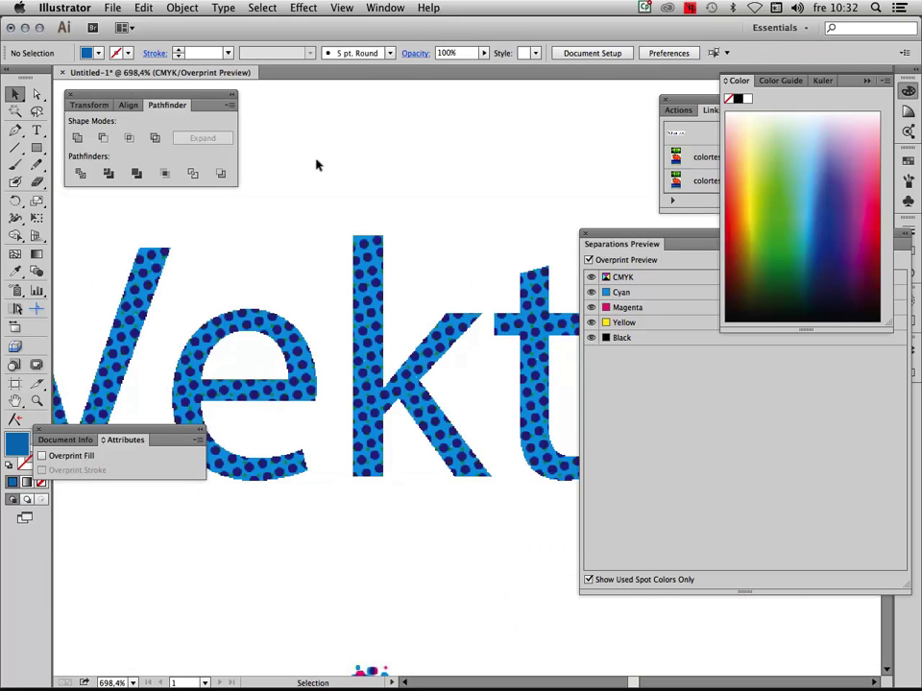
pyautogui.click(591, 292)
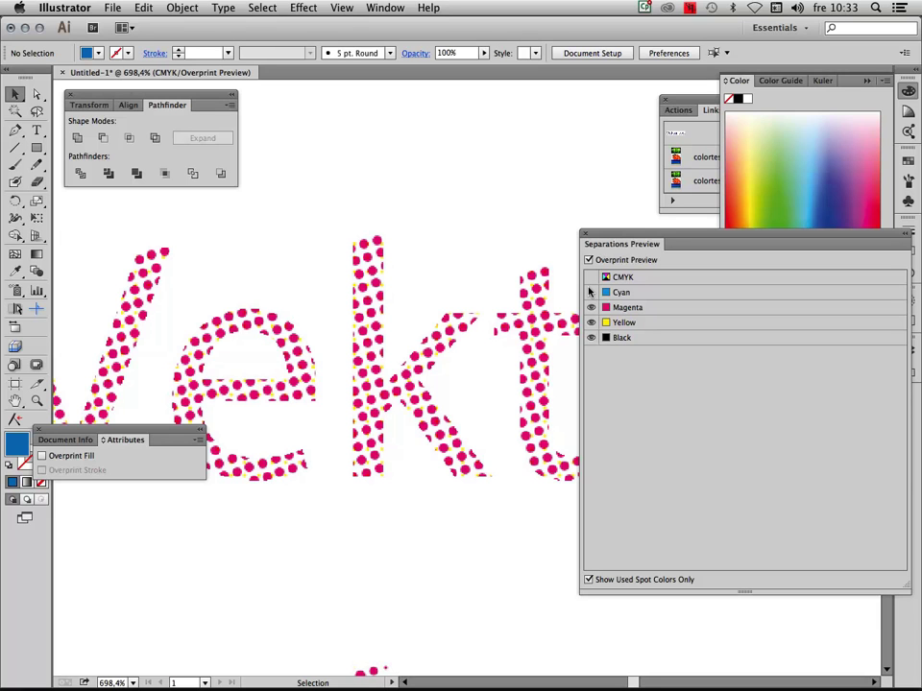
pyautogui.click(590, 292)
# Fit the whole artboard in the window and switch over to Photoshop.
pyautogui.press('ctrl')
pyautogui.hotkey('ctrl', '0')
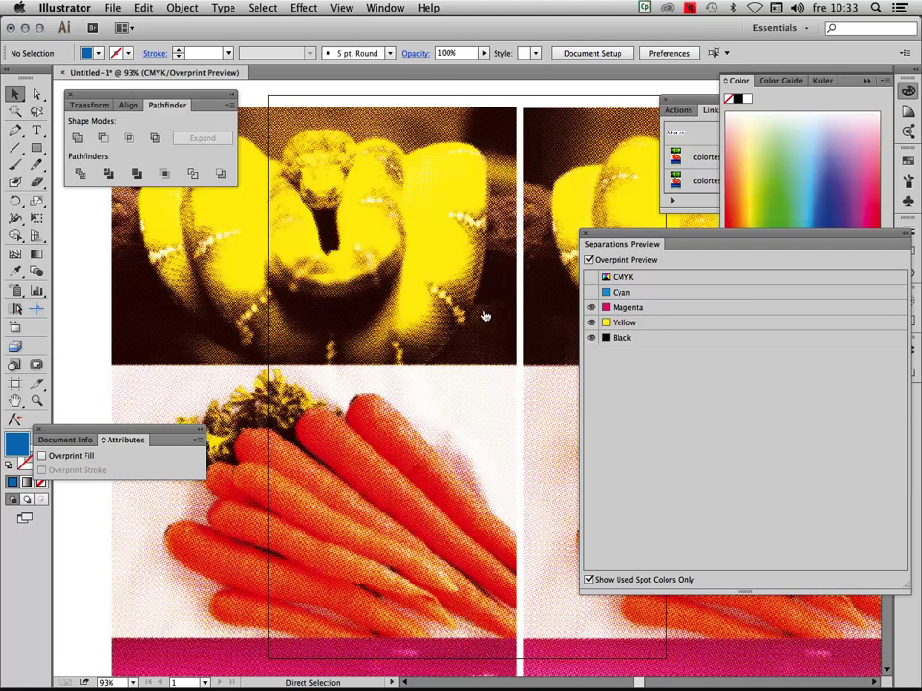
pyautogui.hotkey('ctrl', 'Tab')
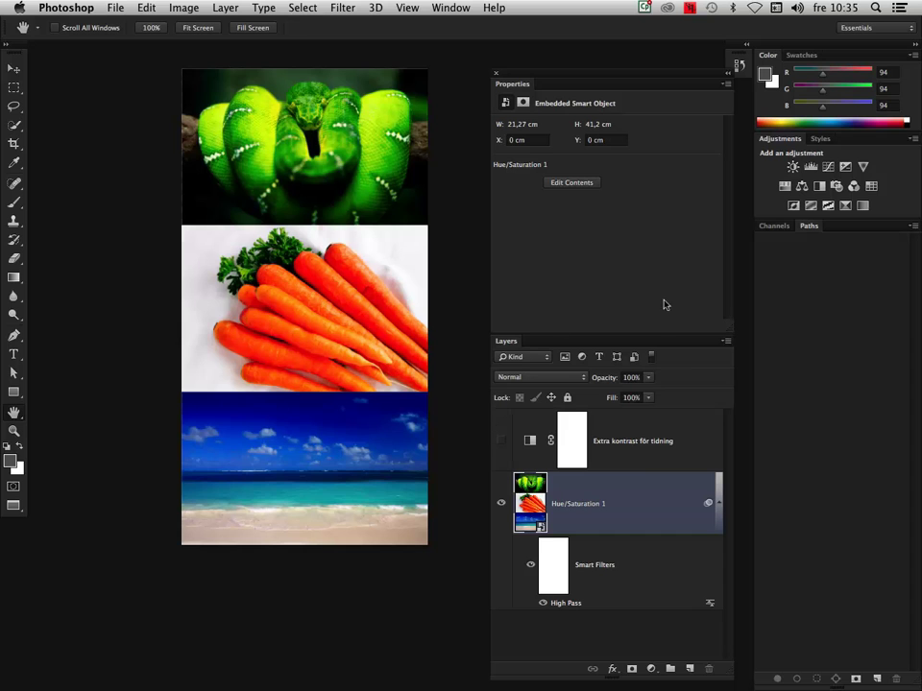
# Turn off visibility of the High Pass smart filter on the collage layer.
pyautogui.click(528, 568)
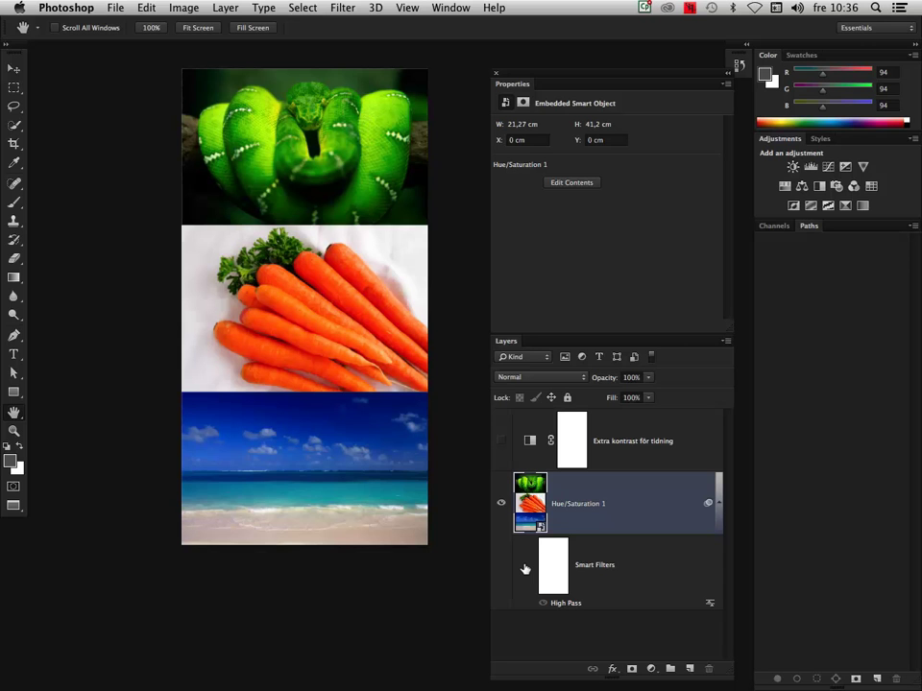
# Drag the High Pass smart filter to the Layers trash to delete it.
pyautogui.moveTo(552, 567); pyautogui.dragTo(708, 667)
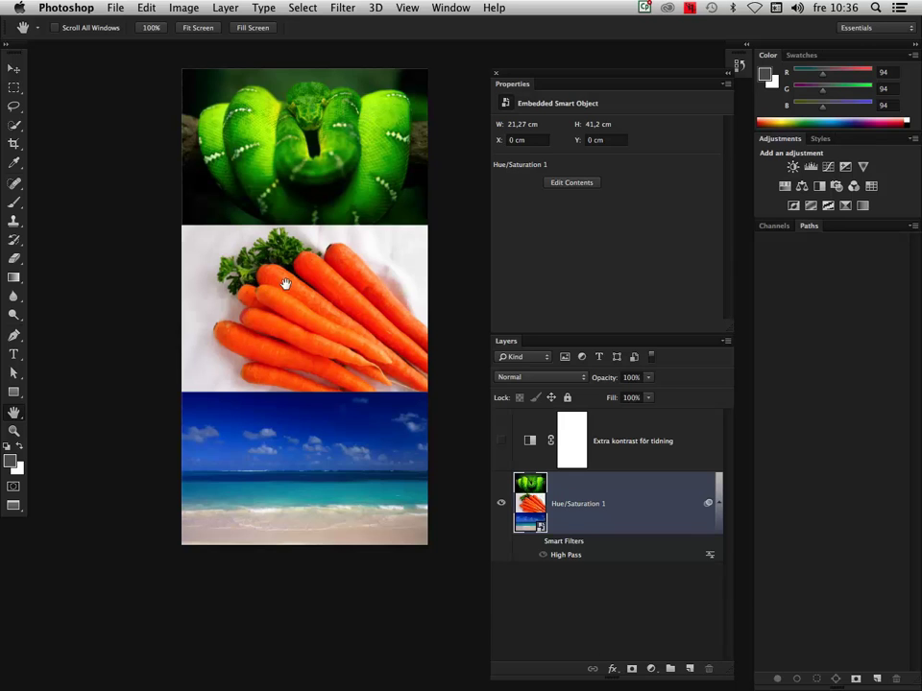
pyautogui.moveTo(573, 556); pyautogui.dragTo(707, 666)
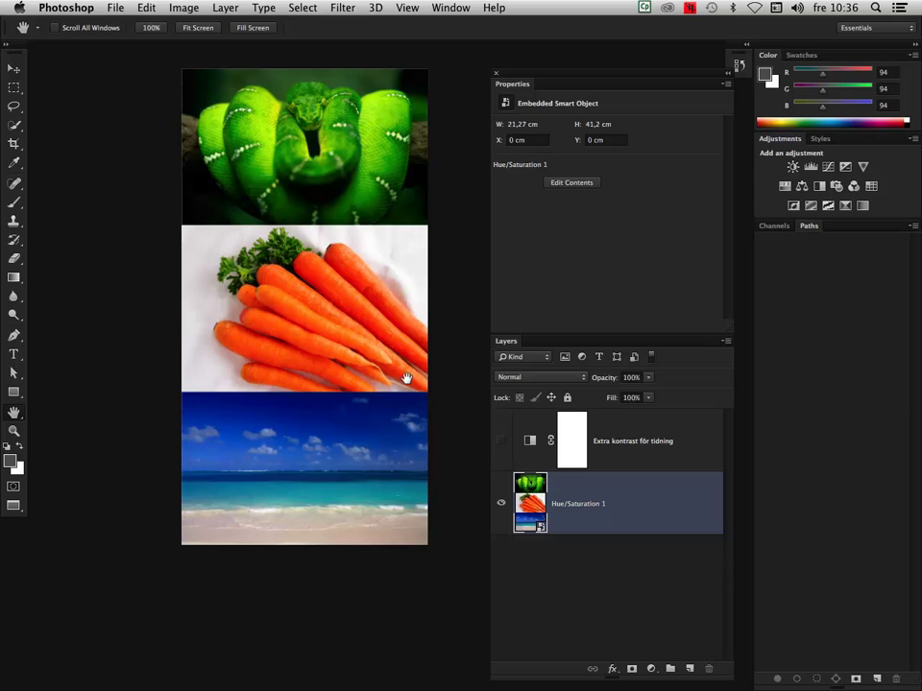
pyautogui.click(342, 7)
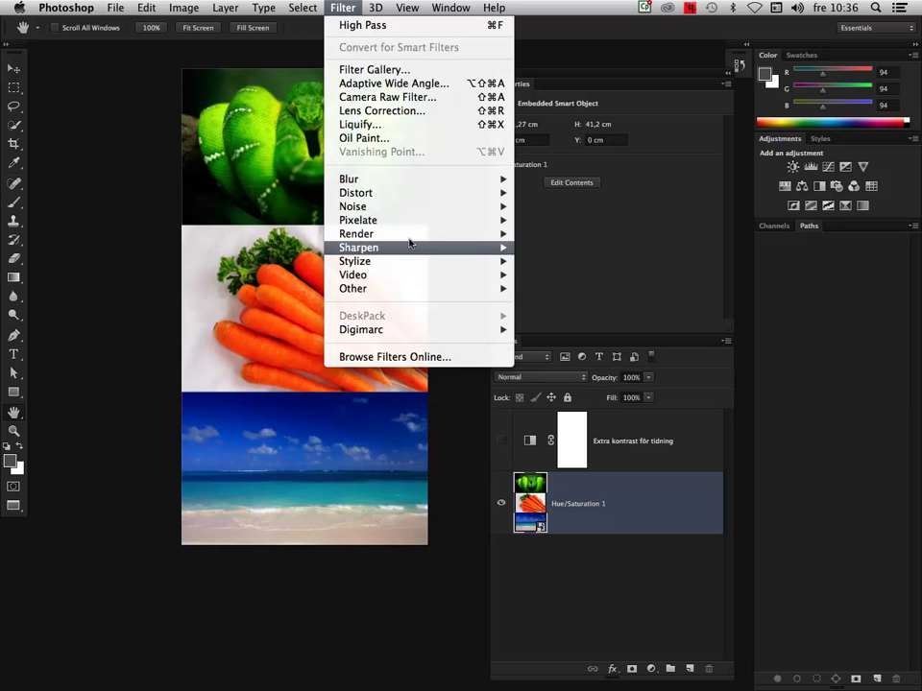
pyautogui.moveTo(358, 248)
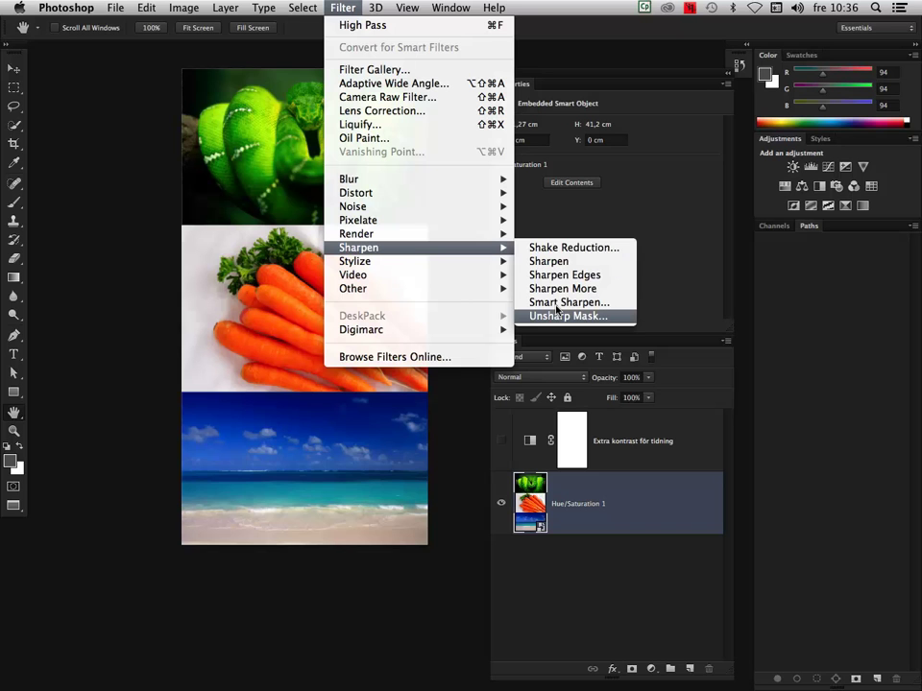
# Start Unsharp Mask on the collage and preview it at Amount 244%.
pyautogui.click(556, 310)
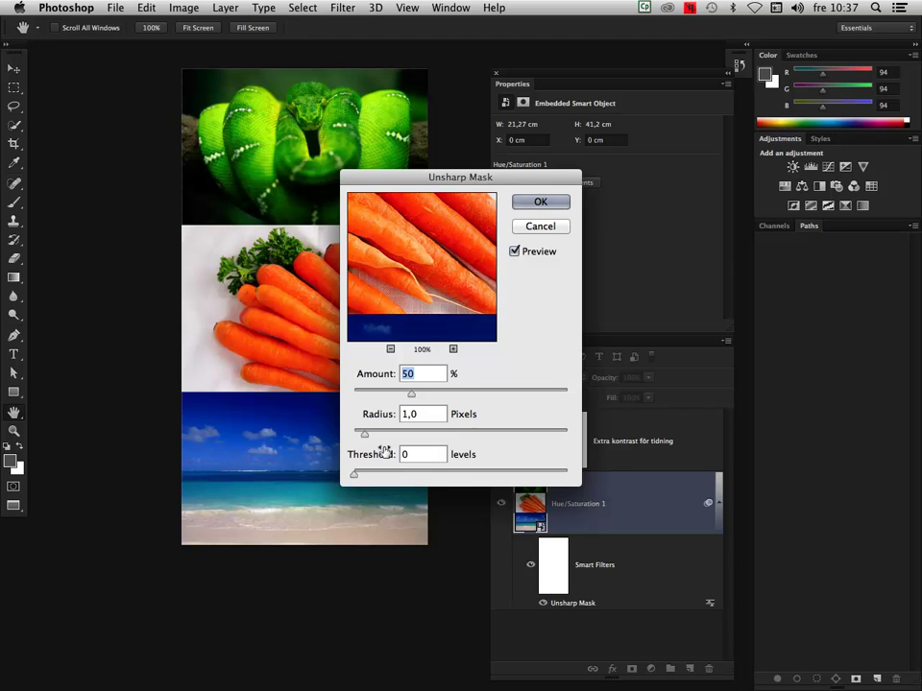
pyautogui.moveTo(409, 389); pyautogui.dragTo(537, 391)
pyautogui.moveTo(441, 270)
pyautogui.mouseDown()
pyautogui.moveTo(461, 286)
pyautogui.moveTo(436, 263)
pyautogui.moveTo(488, 301)
pyautogui.moveTo(414, 241)
pyautogui.moveTo(428, 272)
pyautogui.moveTo(471, 265)
pyautogui.moveTo(432, 243)
pyautogui.moveTo(436, 259)
pyautogui.moveTo(430, 232)
pyautogui.mouseUp()
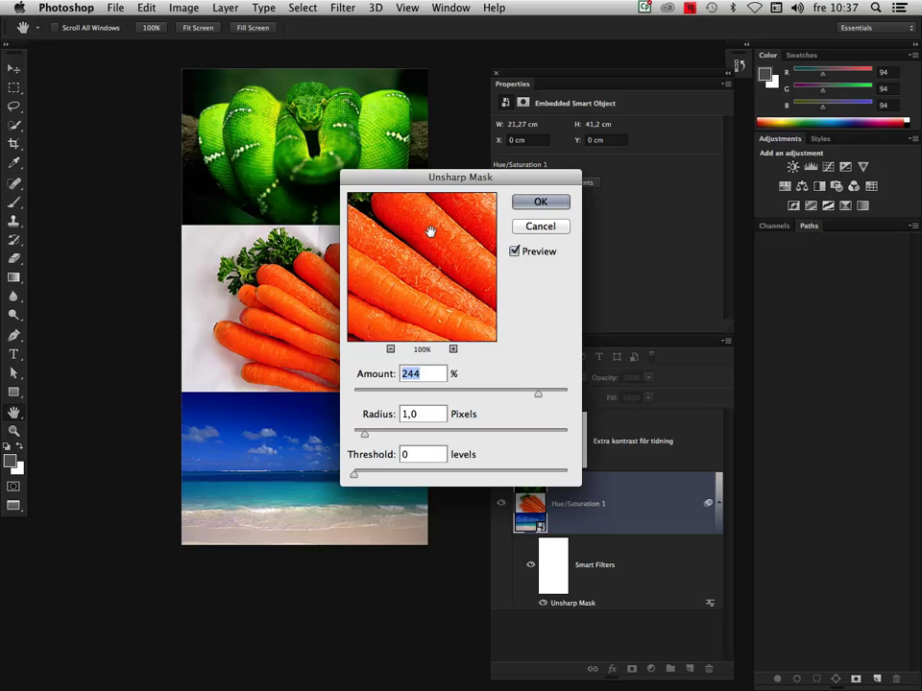
# Lower the Unsharp Mask Amount to 136% and set the Radius to 2,6 pixels.
pyautogui.moveTo(537, 393); pyautogui.dragTo(491, 394)
pyautogui.click(409, 413)
pyautogui.write('2')
pyautogui.moveTo(430, 265)
pyautogui.mouseDown()
pyautogui.moveTo(462, 263)
pyautogui.moveTo(443, 257)
pyautogui.mouseUp()
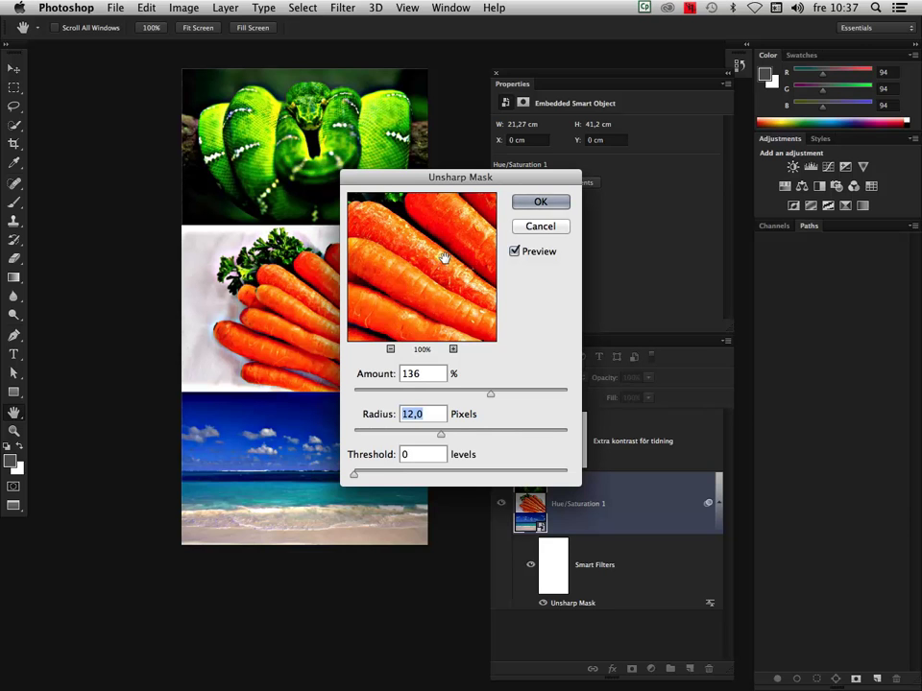
pyautogui.moveTo(439, 434); pyautogui.dragTo(383, 431)
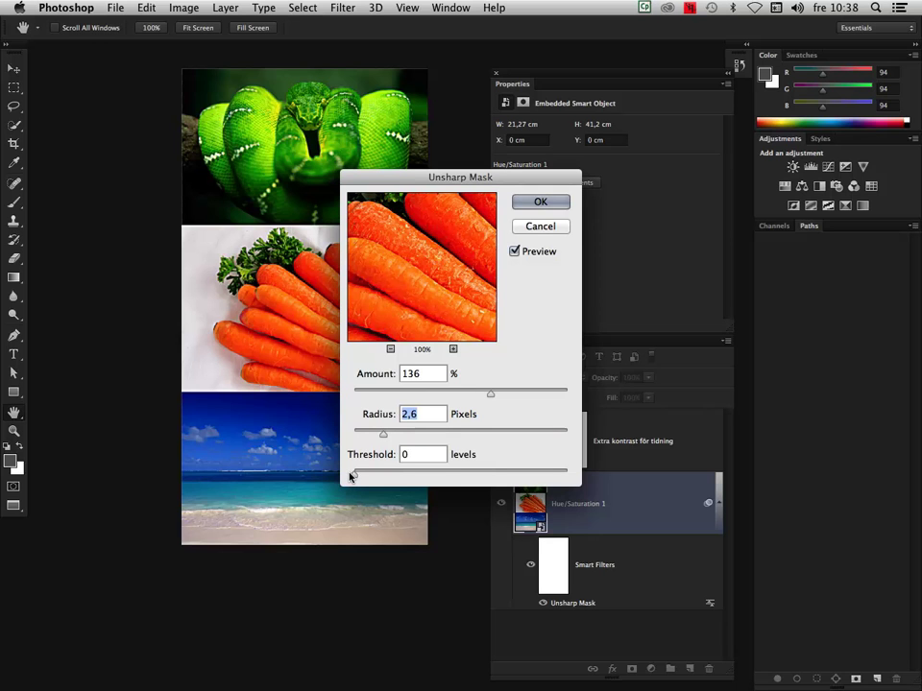
# Drag the Unsharp Mask Threshold up to 89 levels.
pyautogui.moveTo(354, 474); pyautogui.dragTo(457, 474)
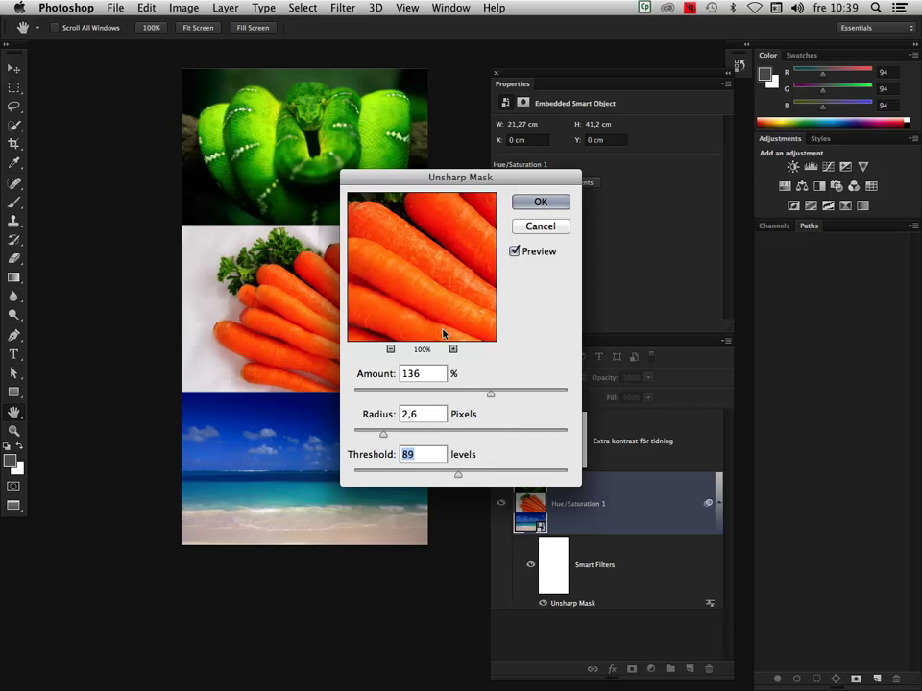
# Reset Threshold, try several Radius values, then set Threshold to 12 levels.
pyautogui.moveTo(429, 274); pyautogui.dragTo(477, 301)
pyautogui.moveTo(418, 268); pyautogui.dragTo(429, 238)
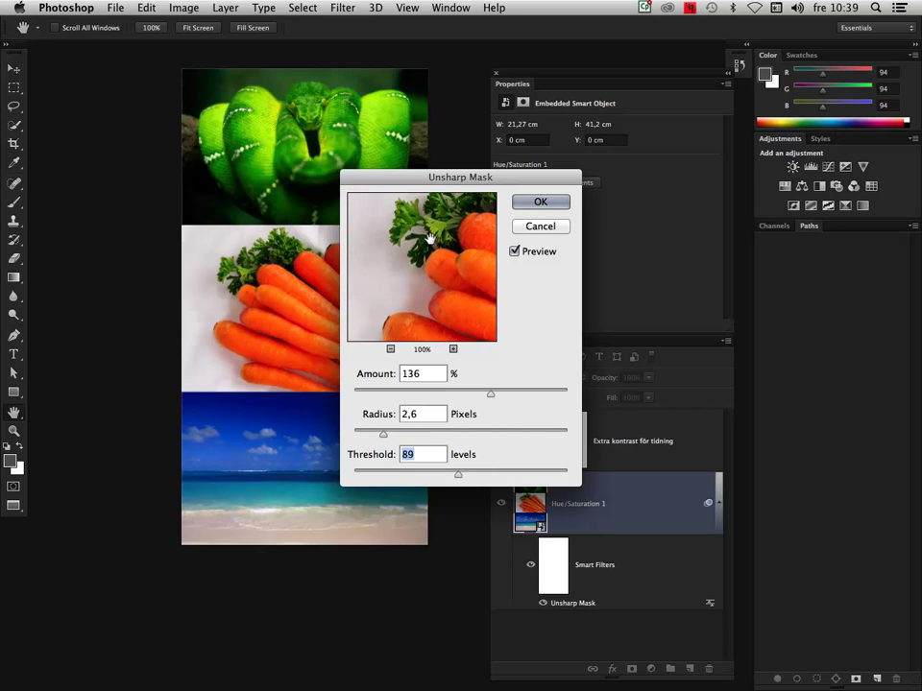
pyautogui.moveTo(457, 474); pyautogui.dragTo(335, 470)
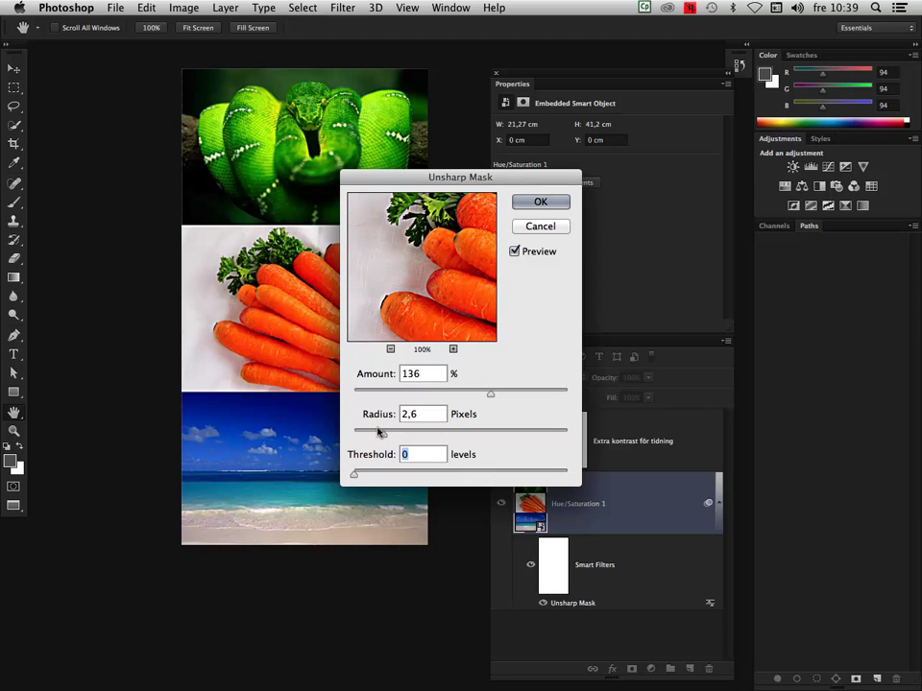
pyautogui.moveTo(381, 433); pyautogui.dragTo(321, 423)
pyautogui.moveTo(400, 270); pyautogui.dragTo(407, 322)
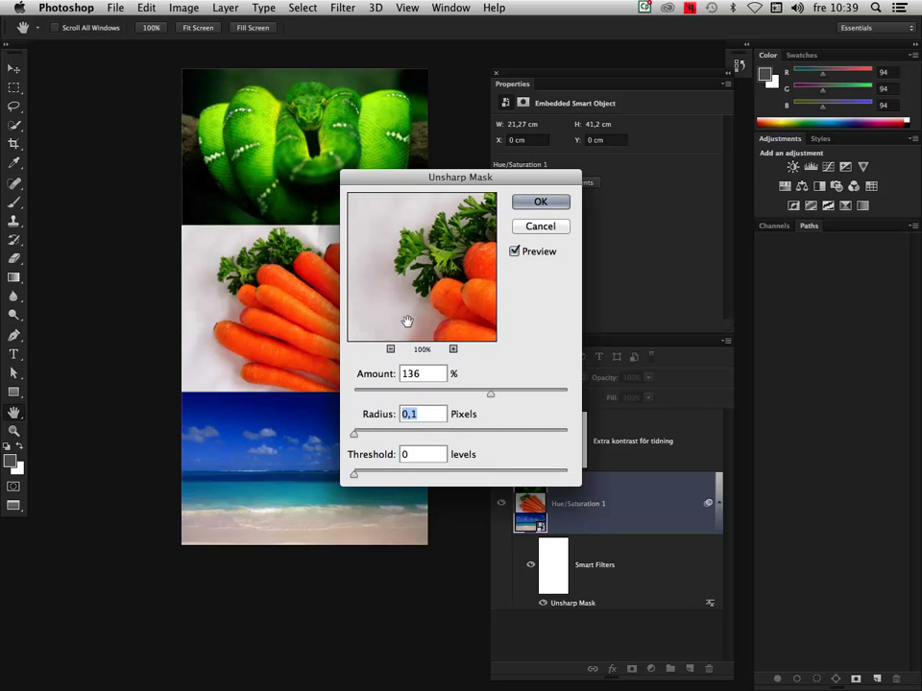
pyautogui.moveTo(353, 434); pyautogui.dragTo(415, 434)
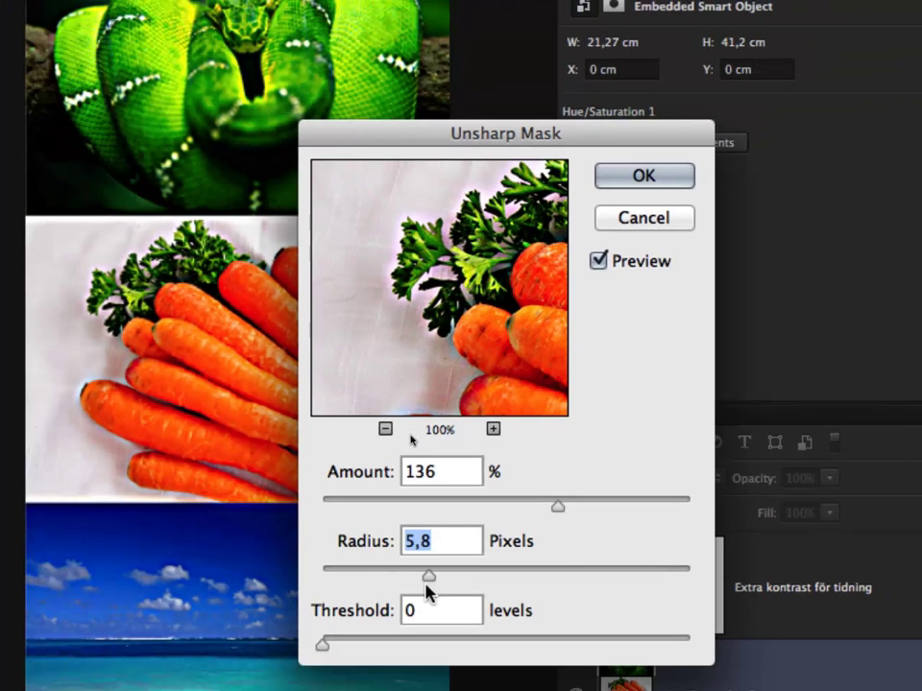
pyautogui.moveTo(429, 576); pyautogui.dragTo(342, 579)
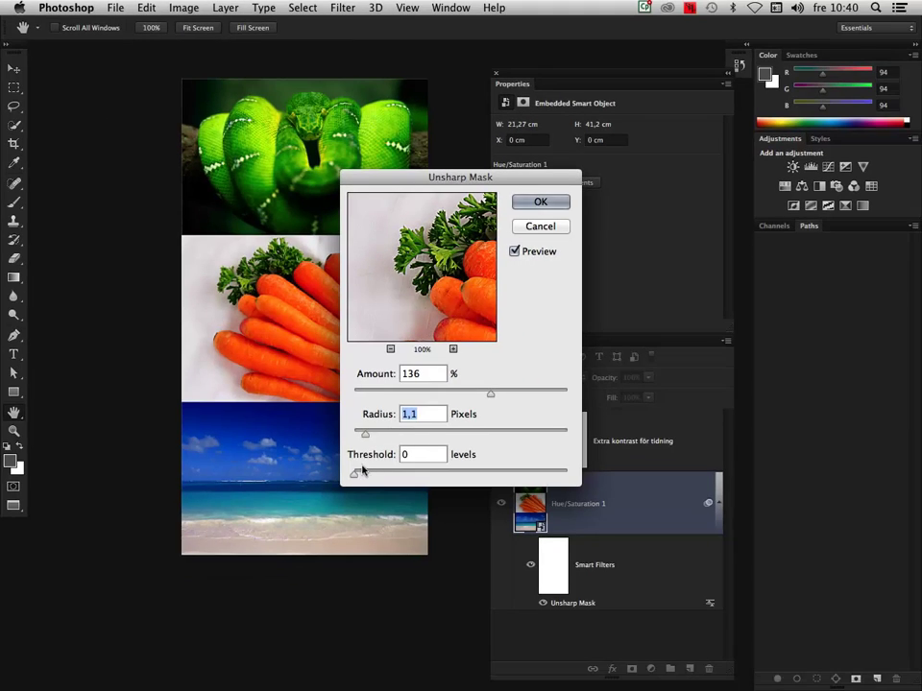
pyautogui.moveTo(354, 473); pyautogui.dragTo(367, 473)
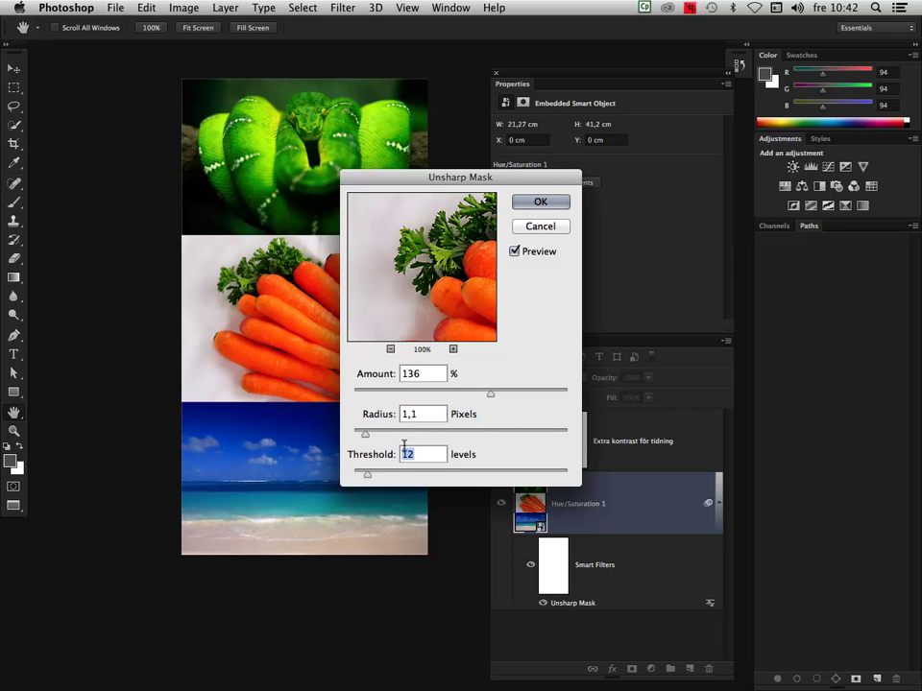
# Set Unsharp Mask Radius to 6,4 pixels and Threshold to 26 levels, nudging Amount up.
pyautogui.moveTo(367, 432); pyautogui.dragTo(381, 432)
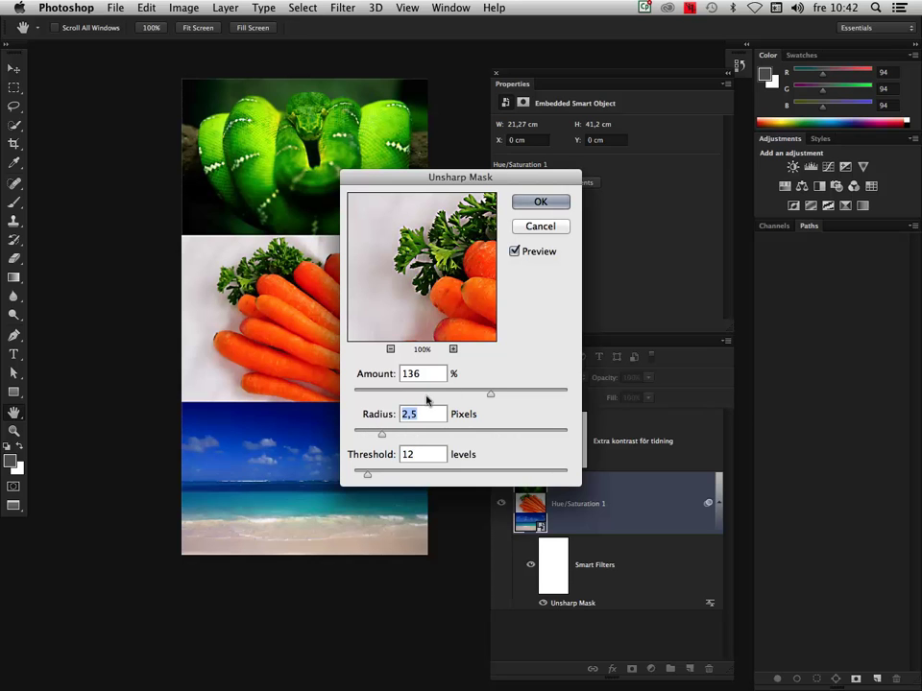
pyautogui.moveTo(382, 433); pyautogui.dragTo(404, 433)
pyautogui.moveTo(367, 473); pyautogui.dragTo(381, 475)
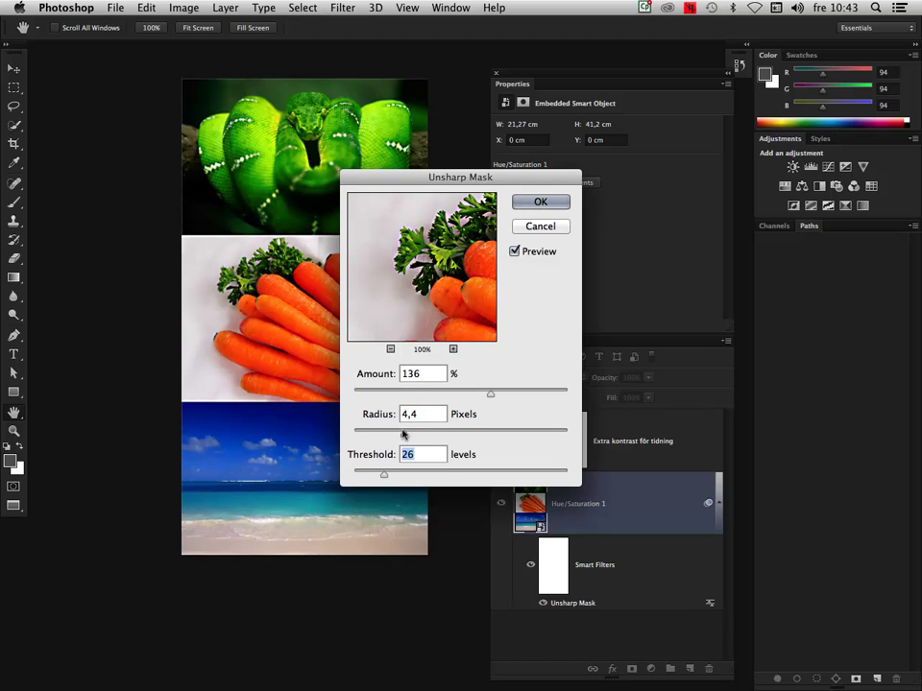
pyautogui.moveTo(404, 433); pyautogui.dragTo(419, 434)
pyautogui.moveTo(489, 394); pyautogui.dragTo(507, 392)
# Compare the preview off and on, then apply Unsharp Mask at Amount 164%.
pyautogui.click(515, 250)
pyautogui.click(515, 250)
pyautogui.click(515, 250)
pyautogui.click(515, 251)
pyautogui.click(515, 252)
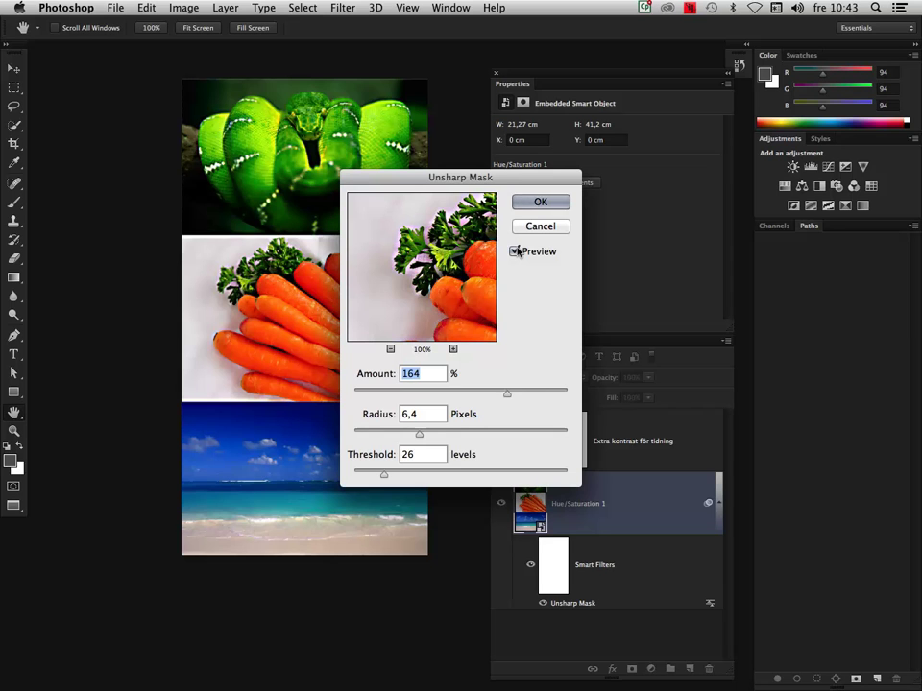
pyautogui.click(543, 202)
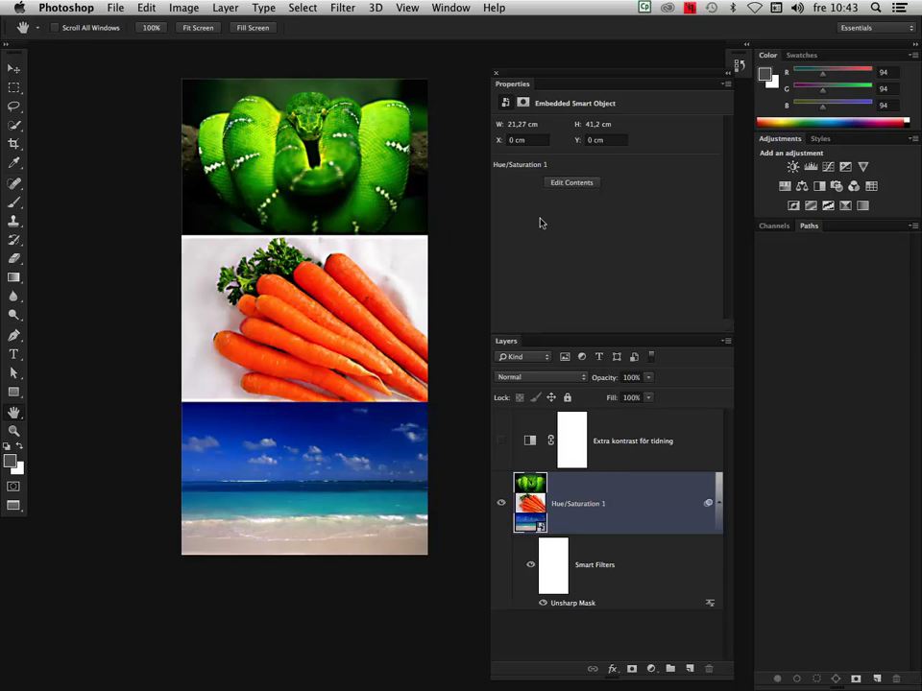
# In Illustrator, update the modified linked collages and make the Cyan plate visible again.
pyautogui.press('super+Tab')
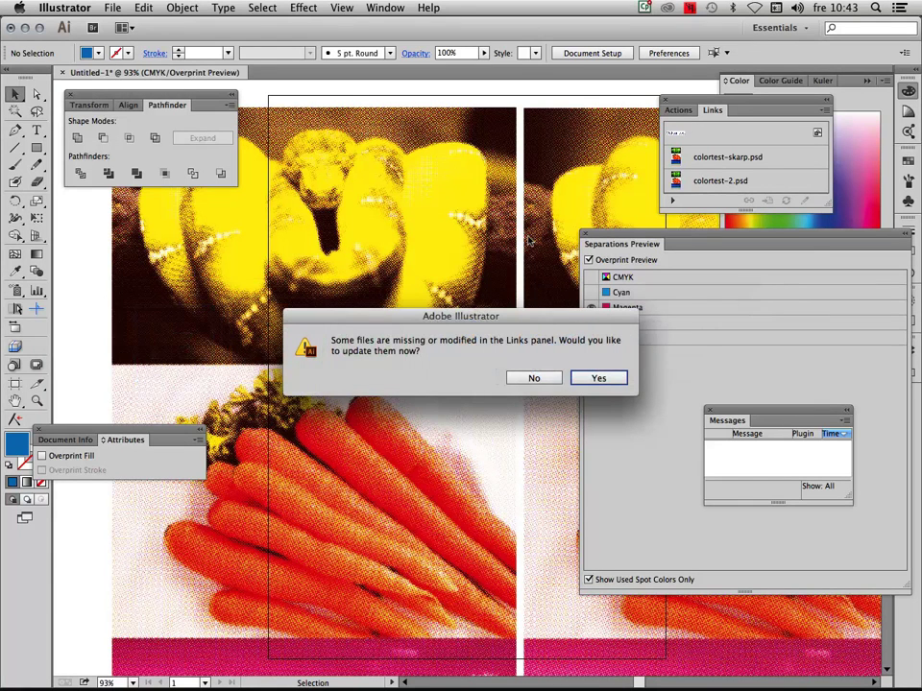
pyautogui.click(583, 378)
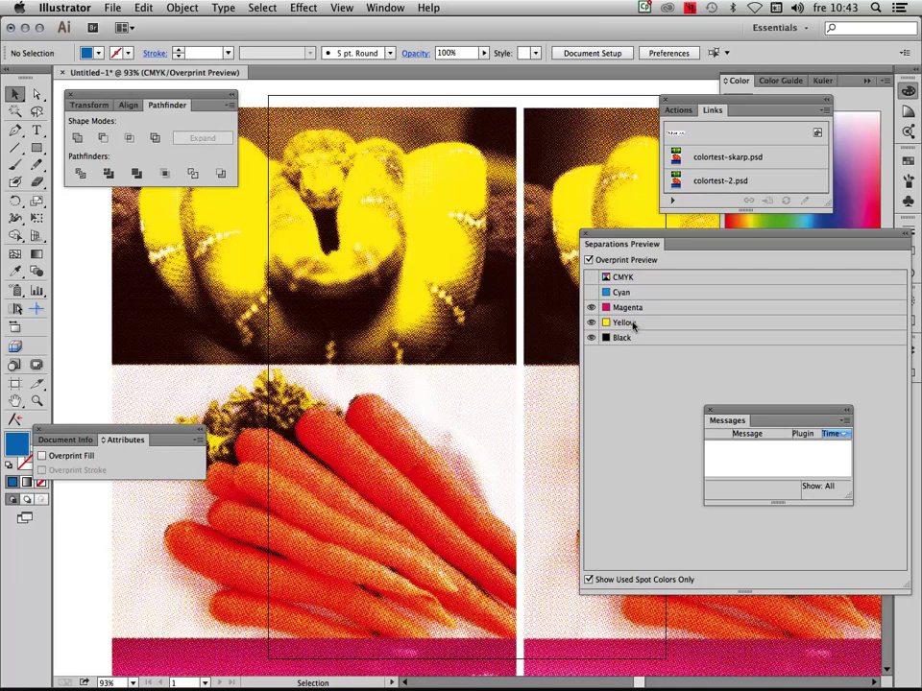
pyautogui.click(591, 292)
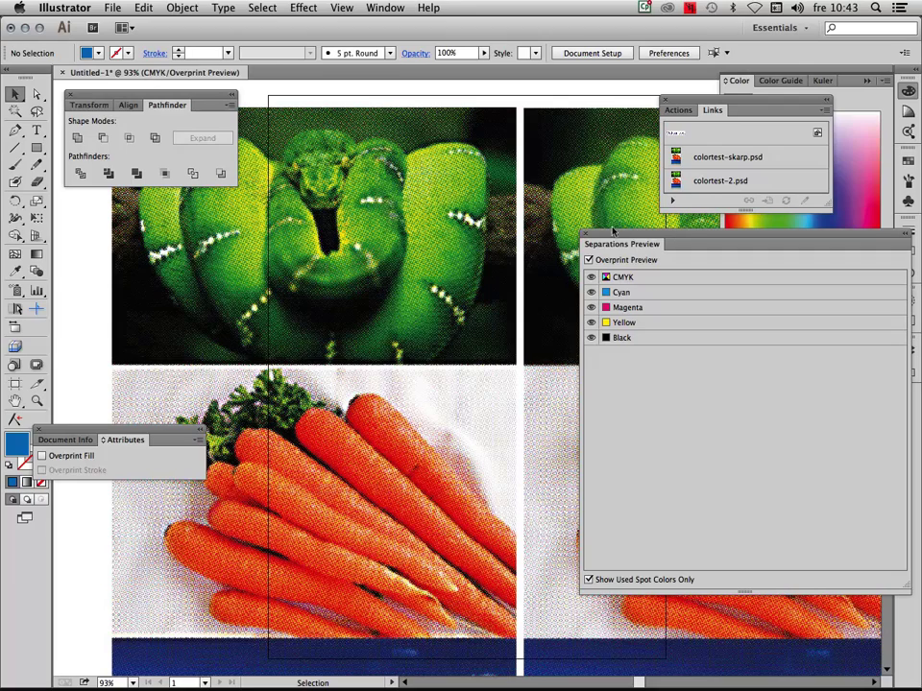
# Hide the panels and scroll down to the carrot and beach halftones.
pyautogui.hotkey('shift', 'Tab')
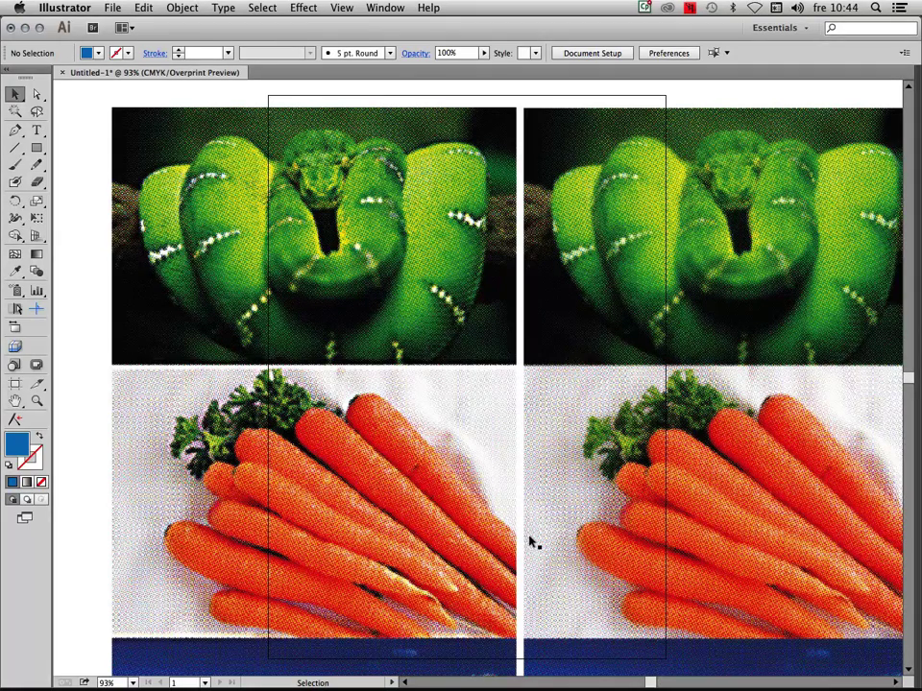
pyautogui.moveTo(904, 377); pyautogui.dragTo(906, 394)
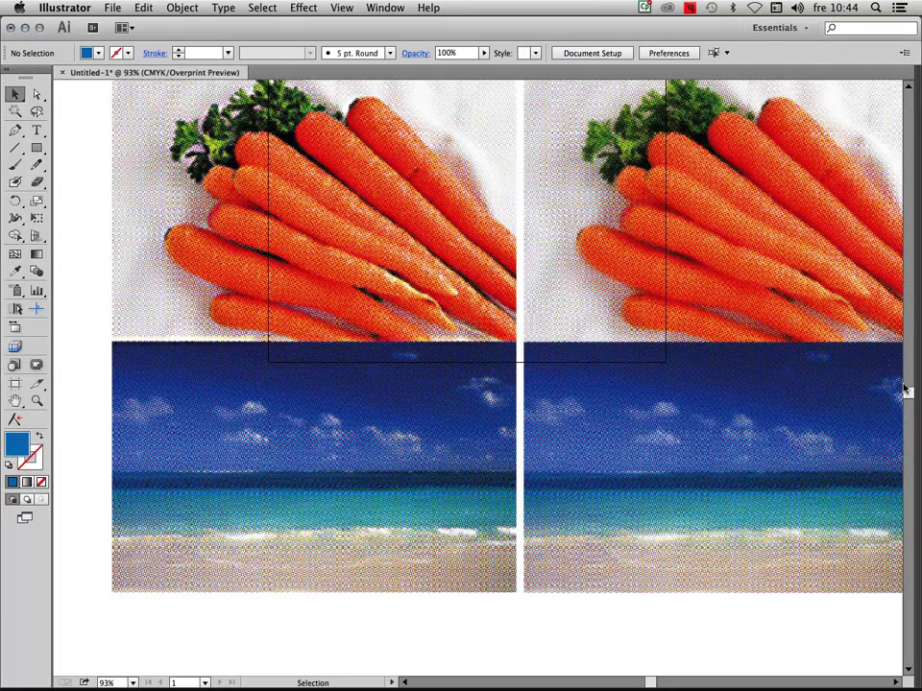
# Back in Photoshop, toggle the Unsharp Mask smart filter off and on, ending visible.
pyautogui.press('a')
pyautogui.press('v')
pyautogui.press('super+Tab')
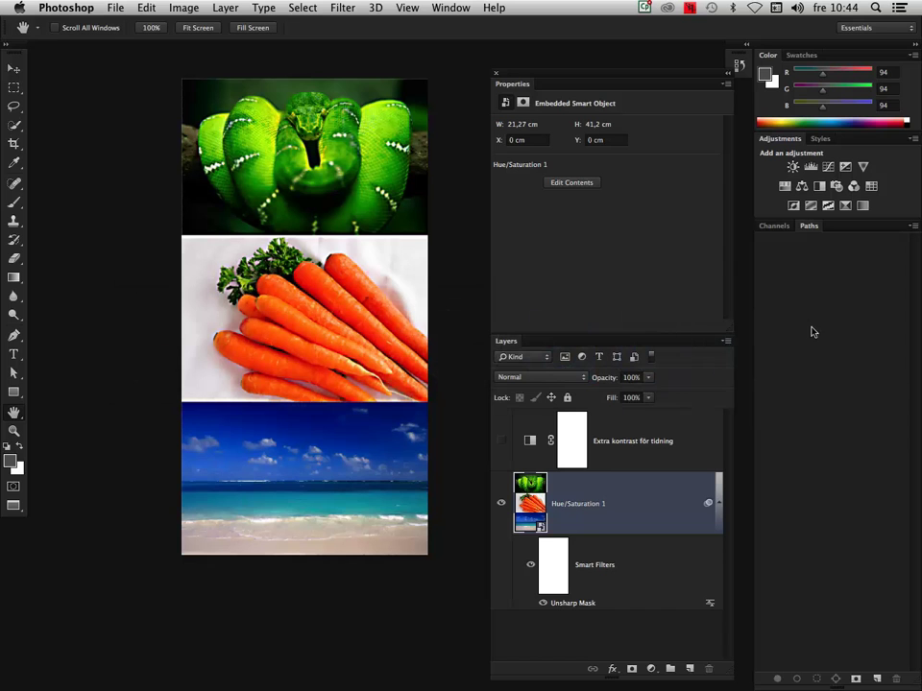
pyautogui.click(526, 569)
pyautogui.click(526, 569)
pyautogui.click(526, 568)
pyautogui.click(524, 571)
# Check the Unsharp Mask filter (Amount 164%, Radius 6,4, Threshold 26) unchanged, then return to Illustrator.
pyautogui.doubleClick(562, 605)
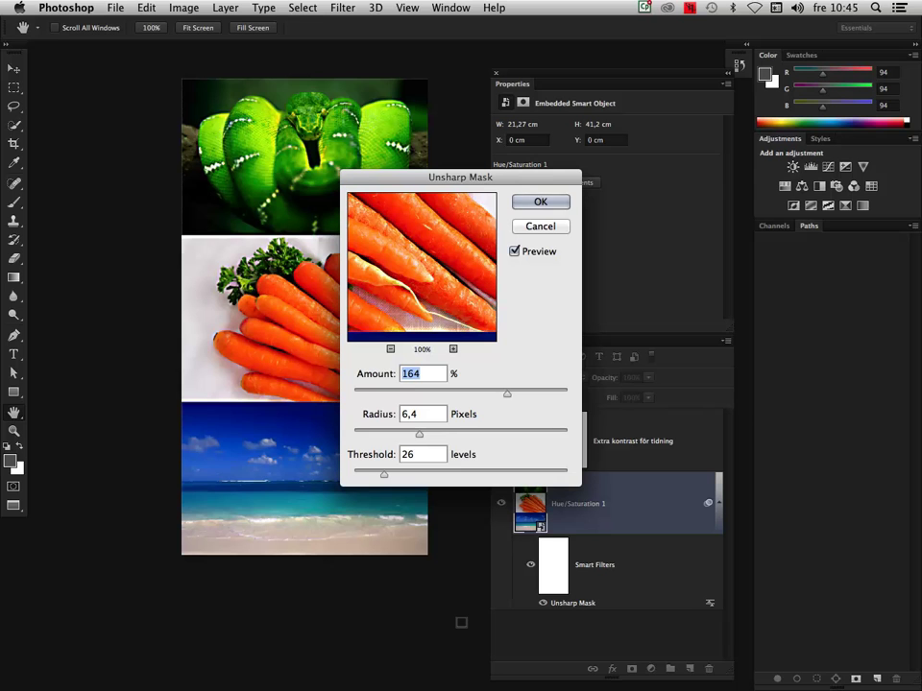
pyautogui.click(552, 227)
pyautogui.press('super+Tab')
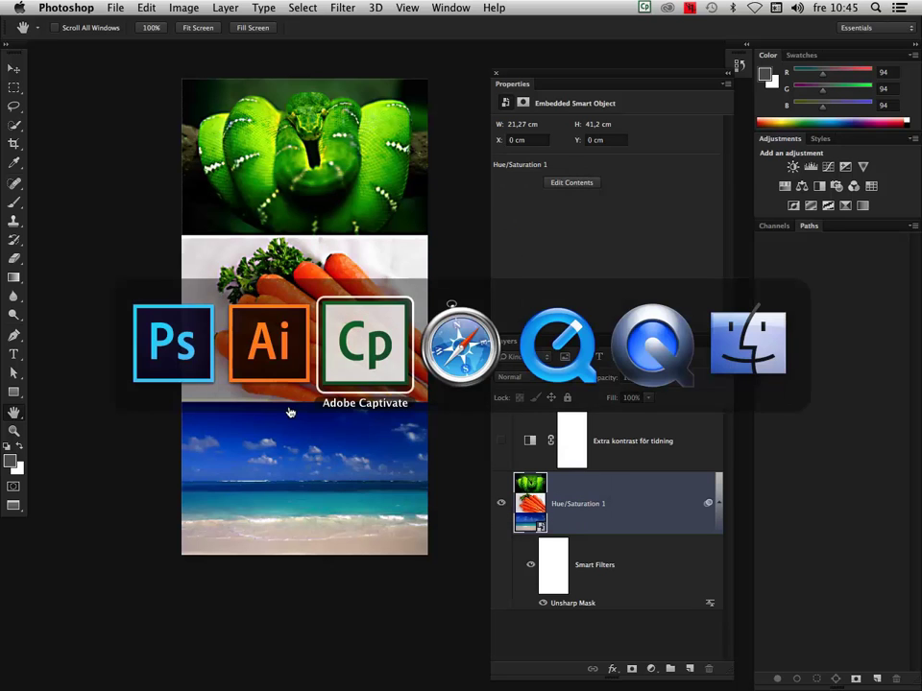